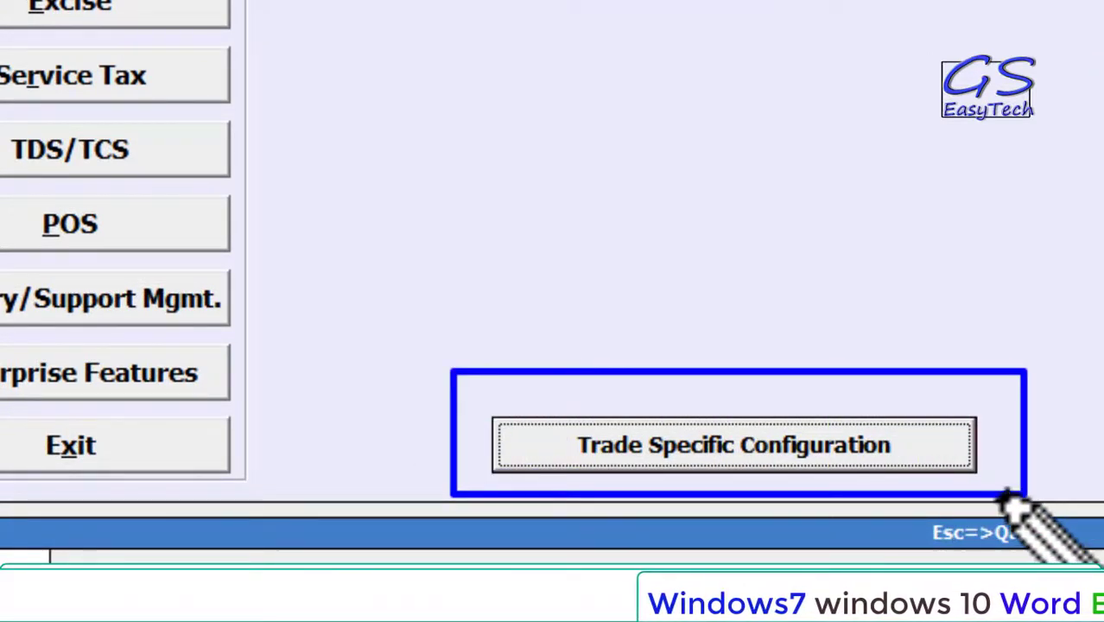
- Apply the Mobile - Retail trade-specific defaults and save them, confirming the prompts
click(773, 447)
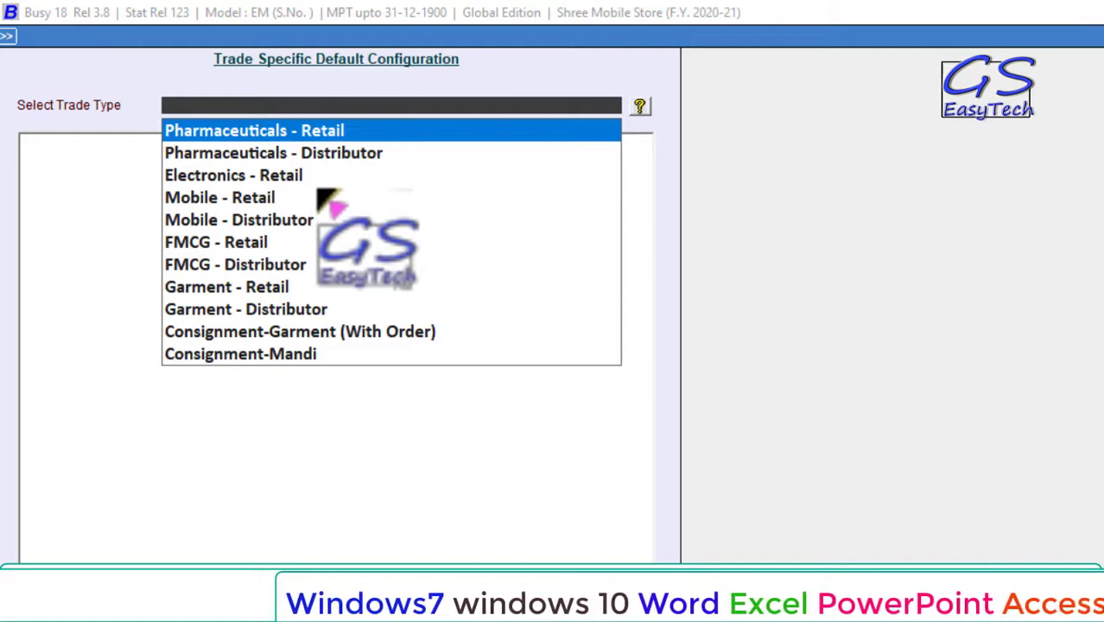
click(200, 204)
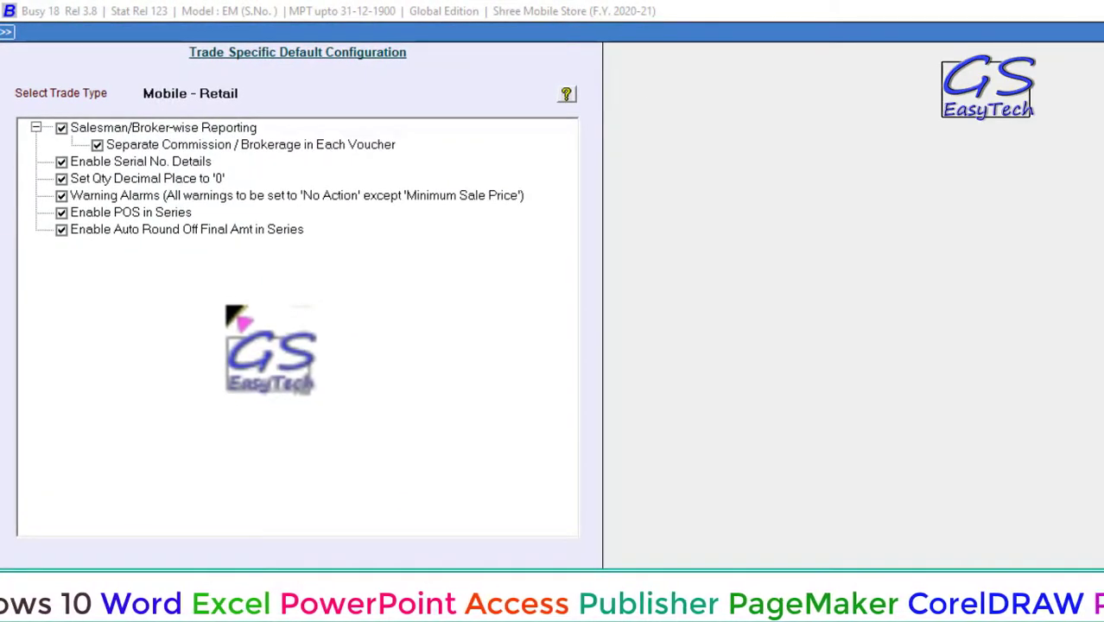
mouse_move(10, 104)
mouse_down()
mouse_move(164, 240)
mouse_move(484, 274)
mouse_move(541, 270)
mouse_up()
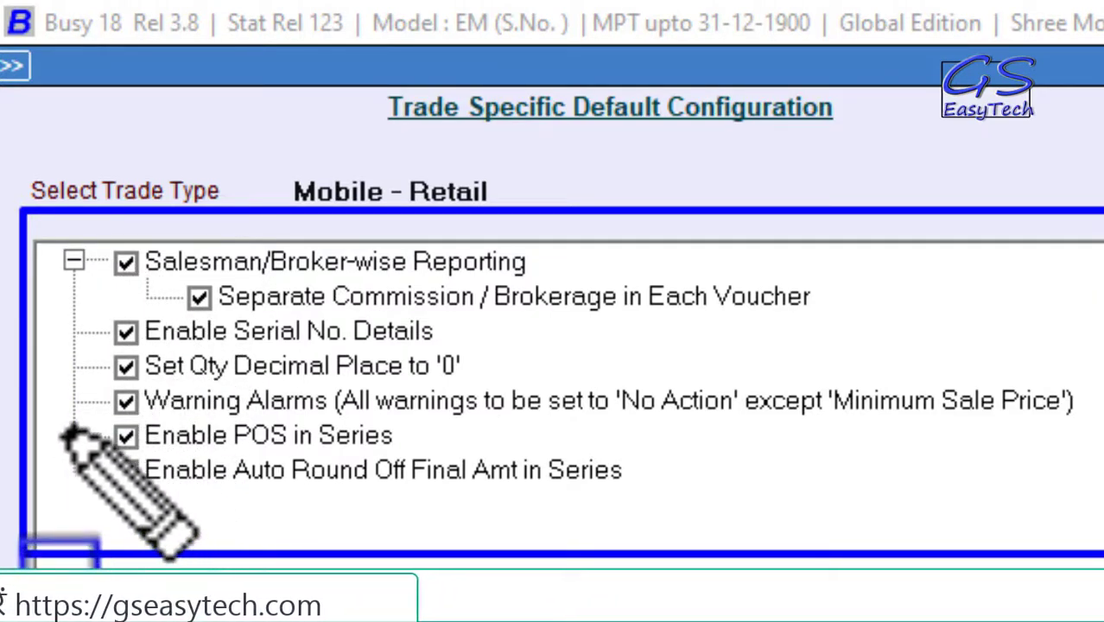
drag(55, 421, 423, 451)
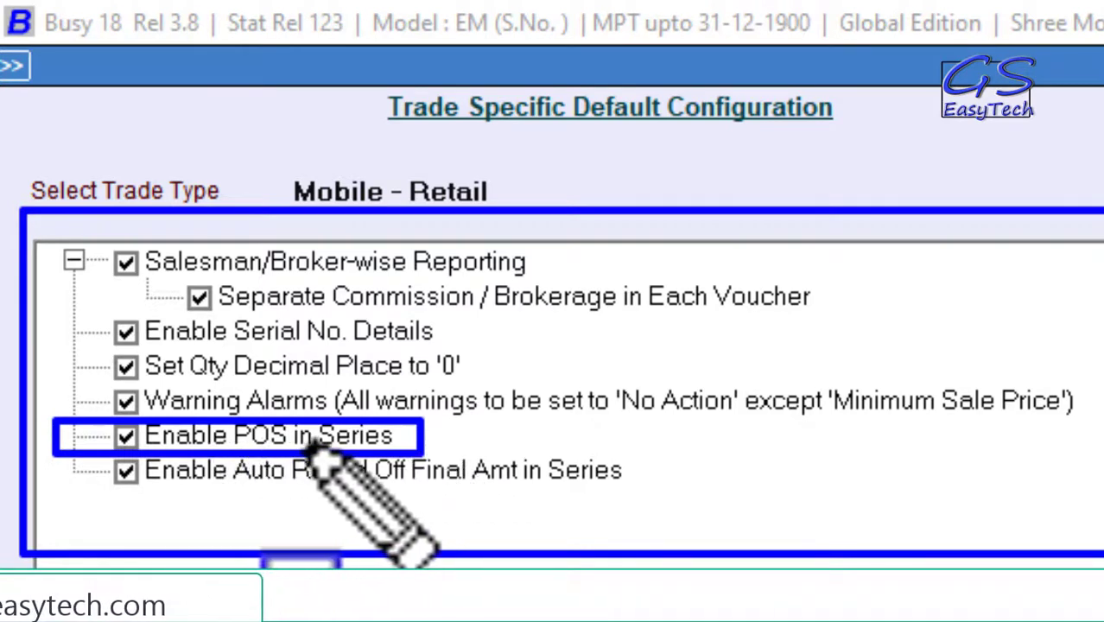
key(Escape)
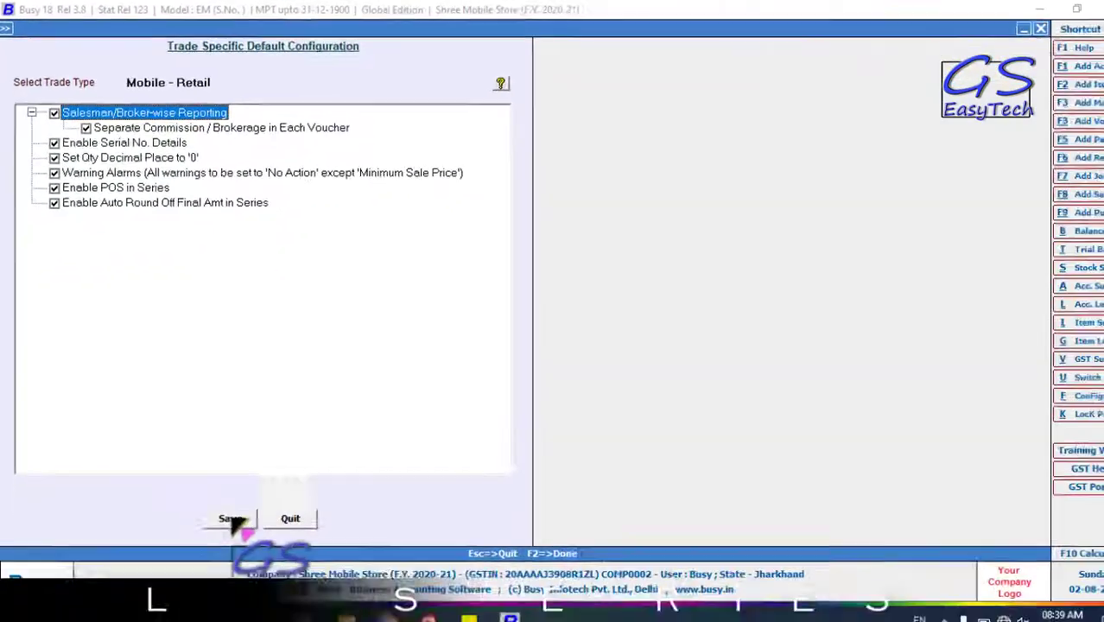
click(224, 505)
click(591, 336)
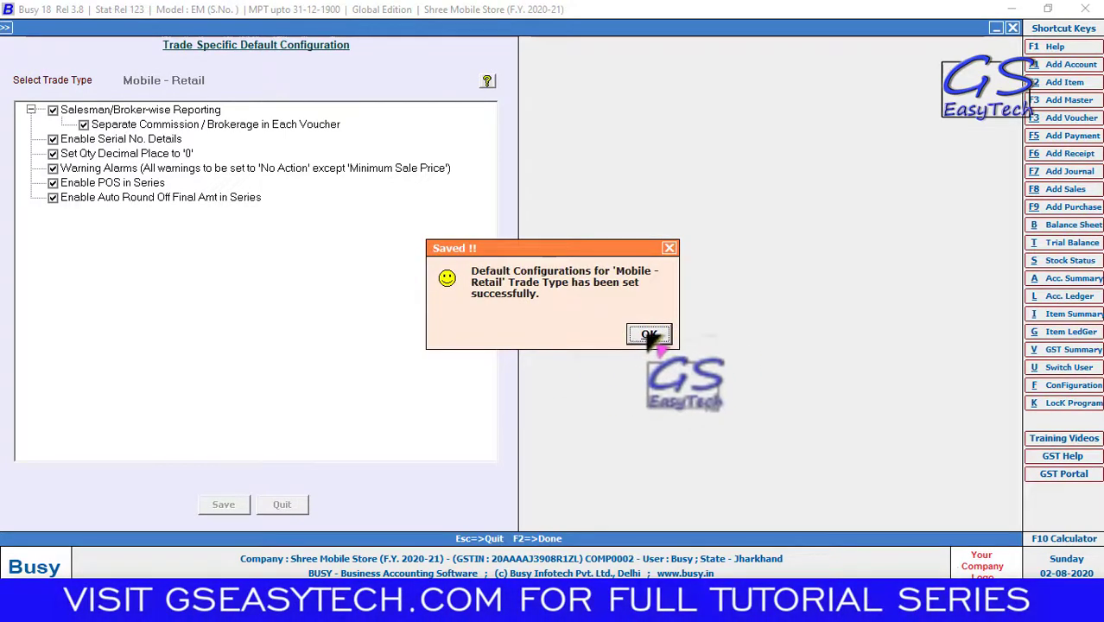
click(650, 335)
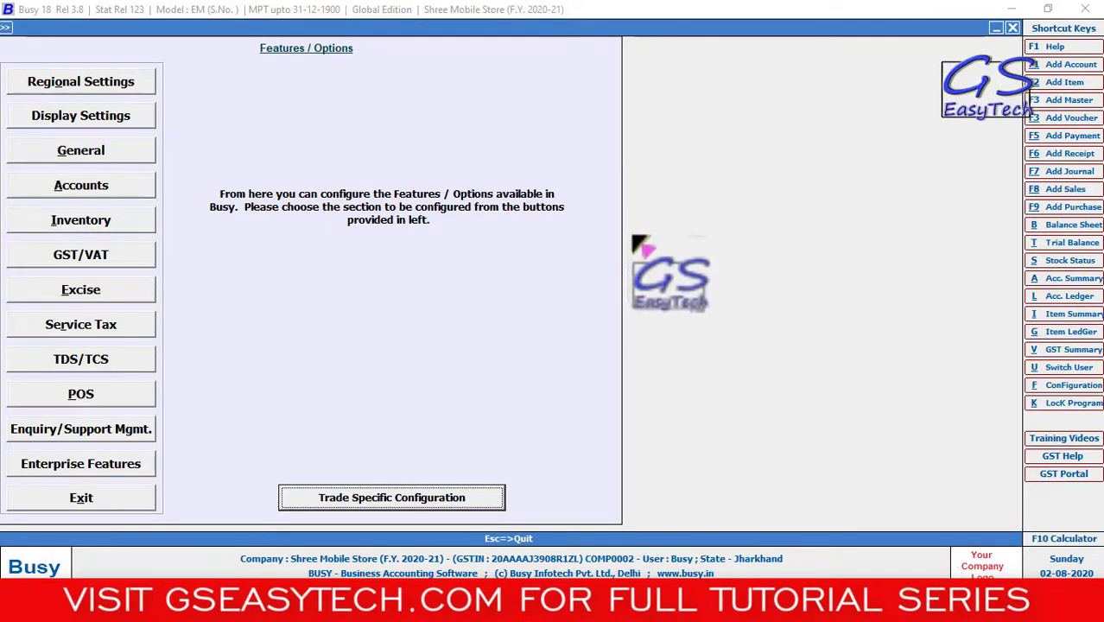
- Leave Features/Options and start a new Salesman master under Administration > Masters
click(83, 498)
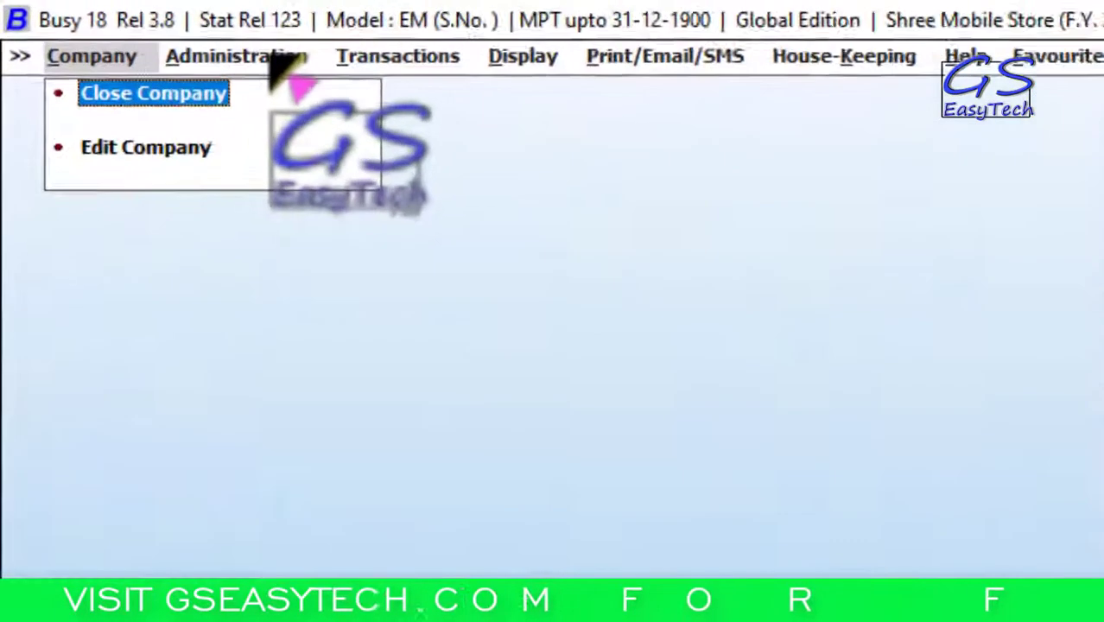
click(134, 29)
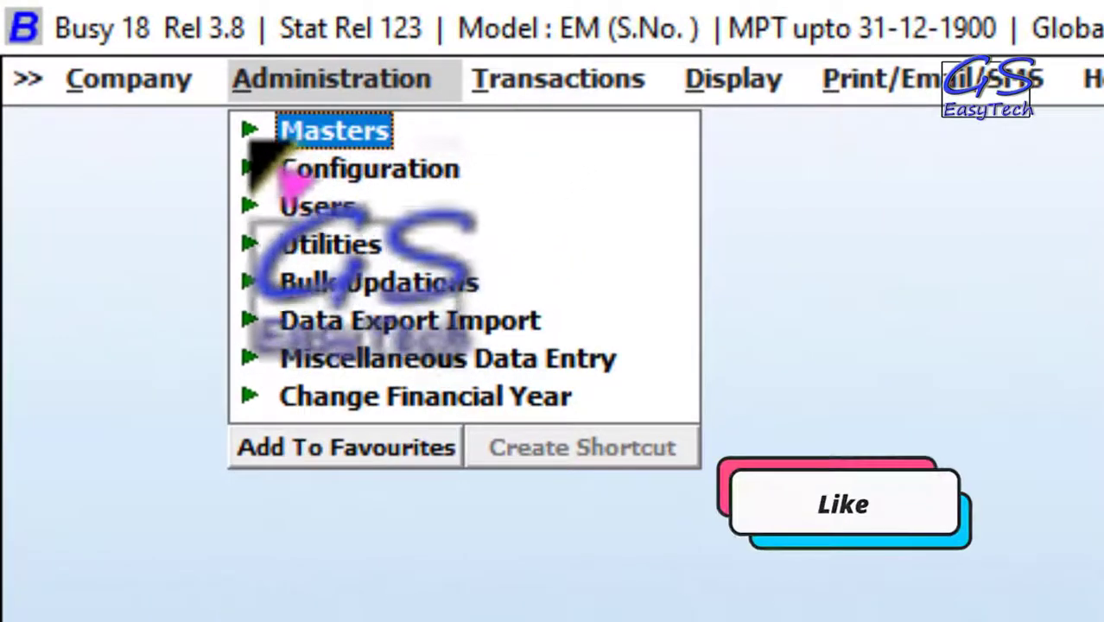
click(248, 134)
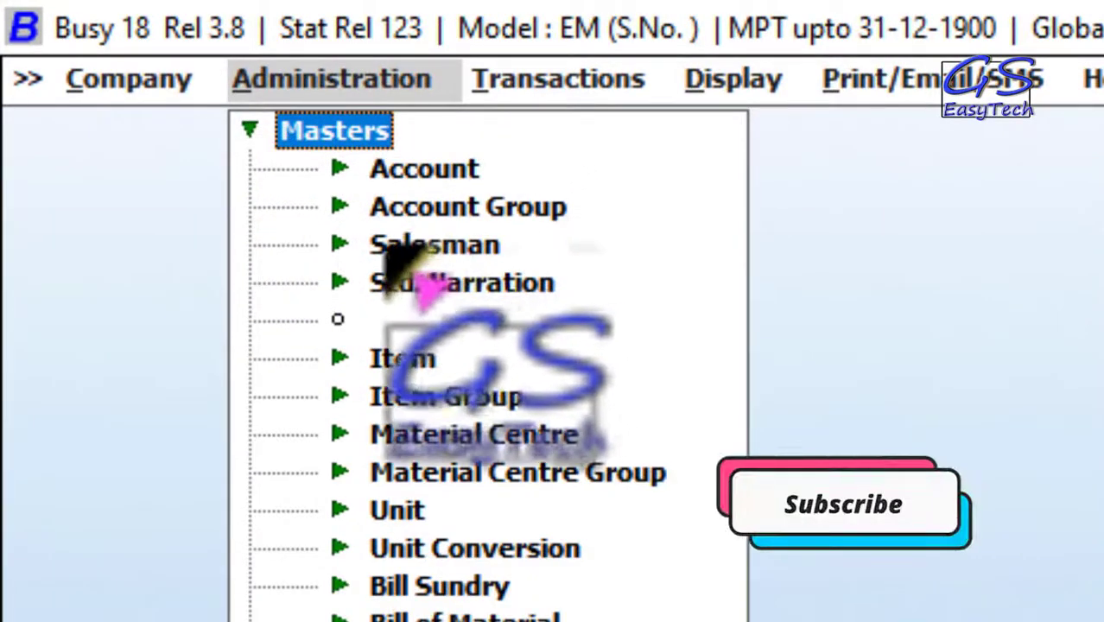
click(355, 249)
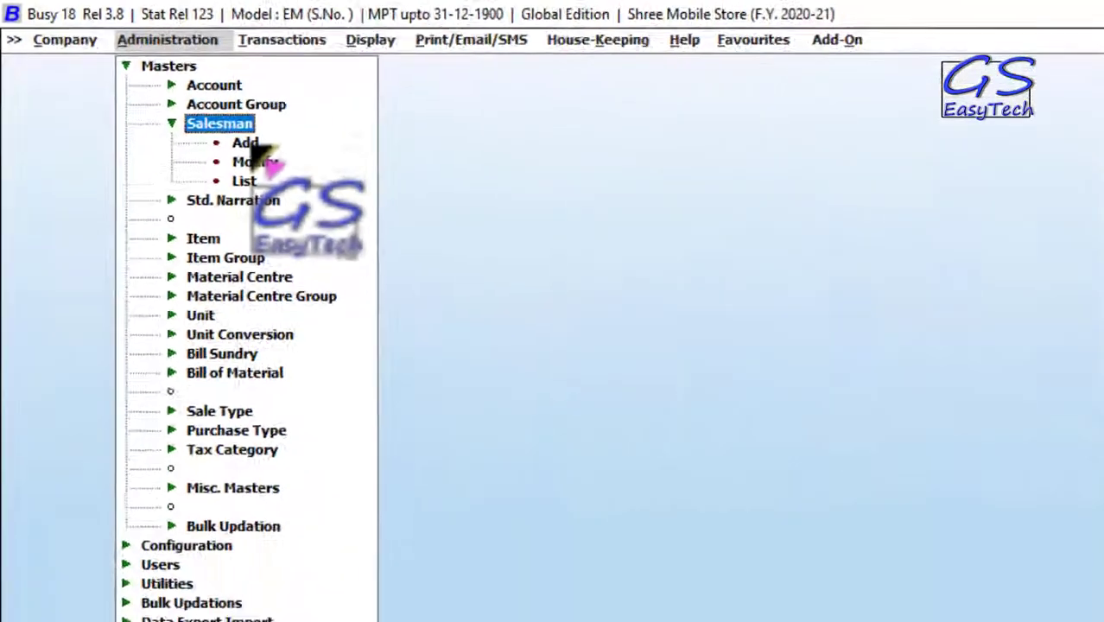
click(466, 271)
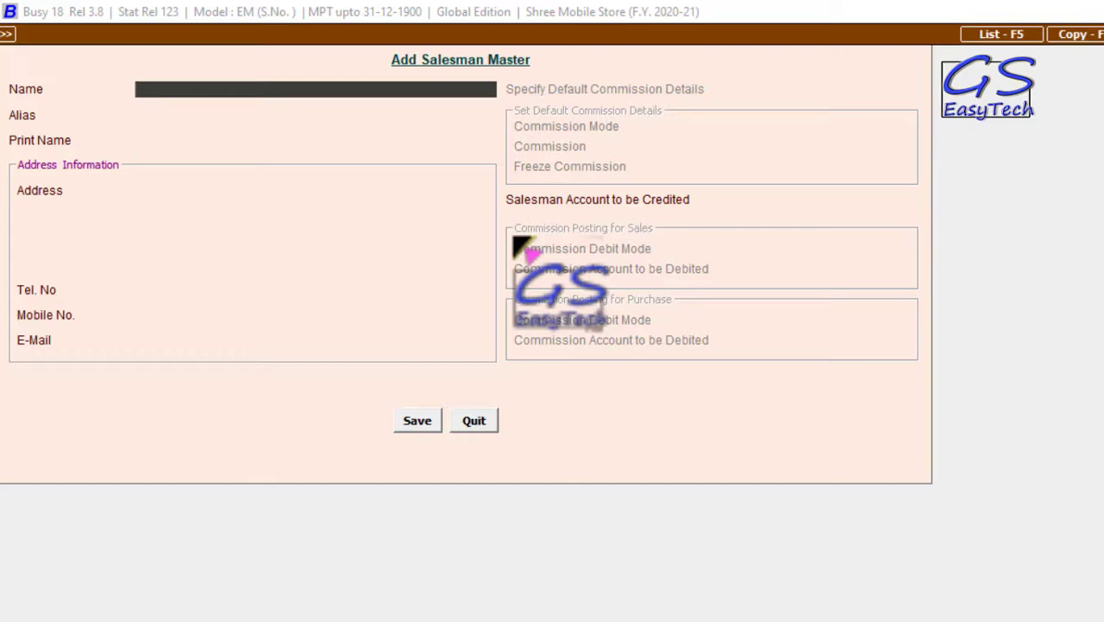
- Enter the salesman's name, address and two phone numbers, crediting Commission on Sales, and save
key(Return)
key(Return)
text(Jharkhand)
key(Return)
key(Return)
key(Return)
key(Return)
text(31311131)
key(Return)
text(56464646)
key(Return)
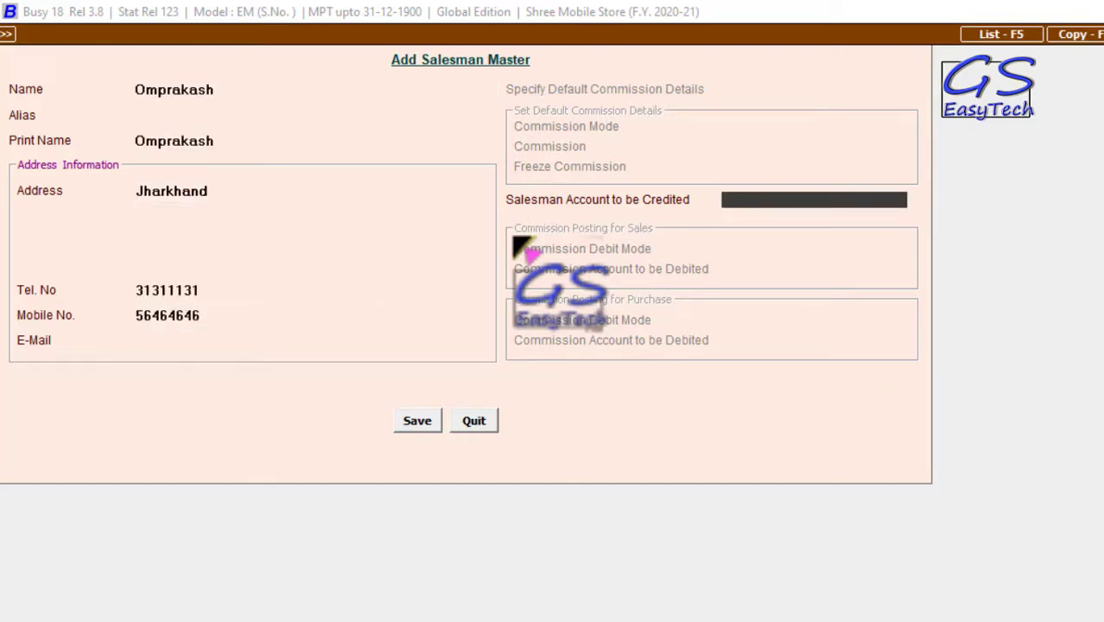
text(com)
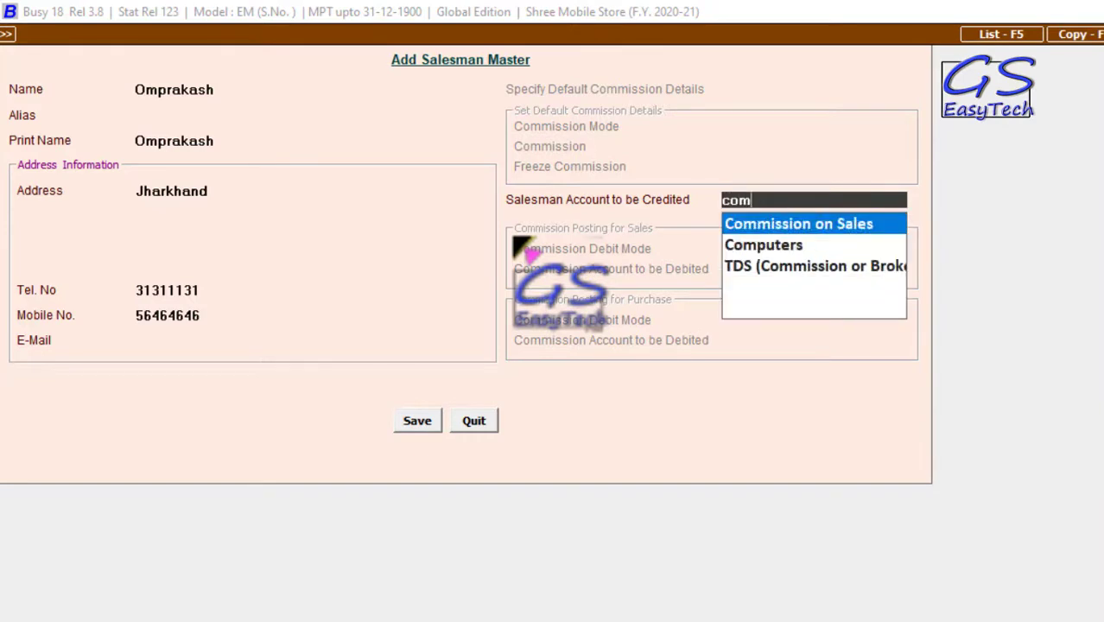
key(Return)
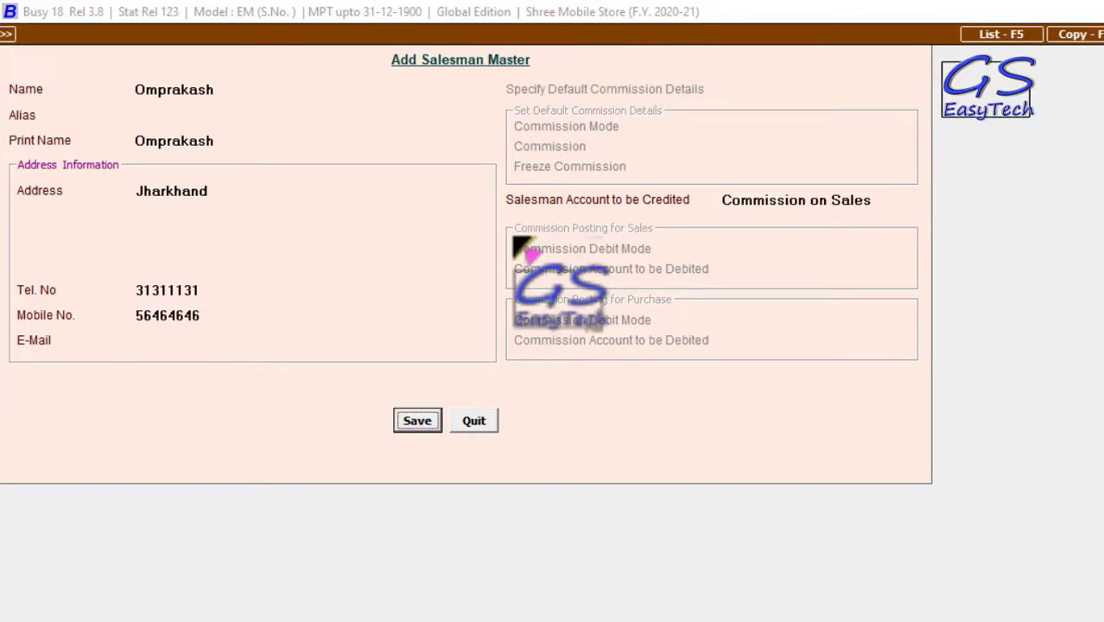
click(415, 423)
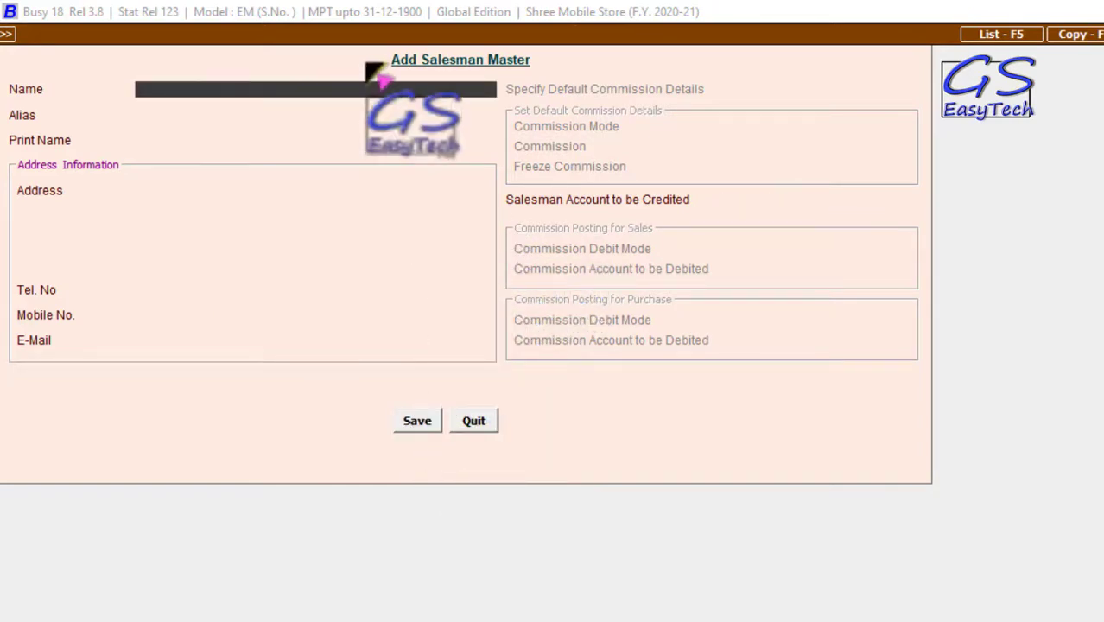
- Close the salesman form and save a Mobile Store account under Sundry Creditors with its GST number
click(474, 422)
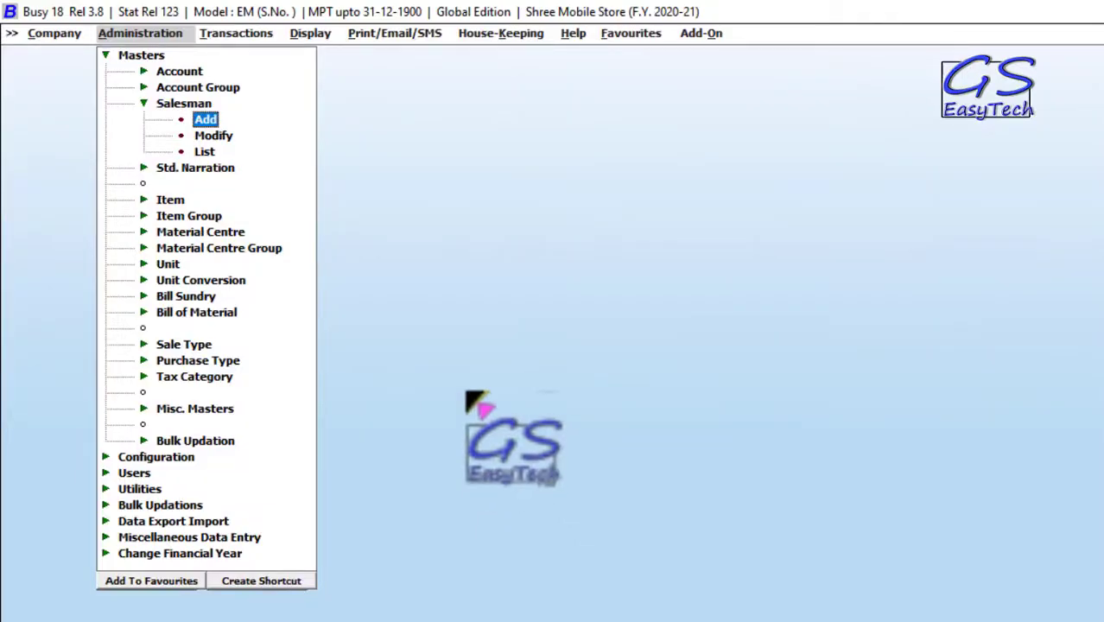
click(150, 75)
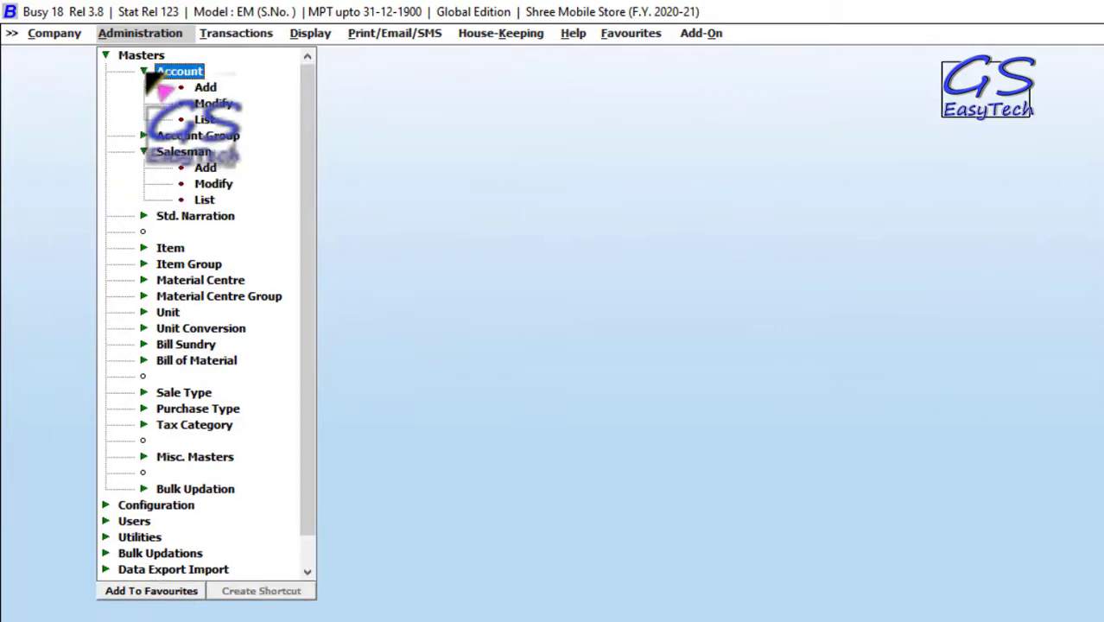
click(206, 88)
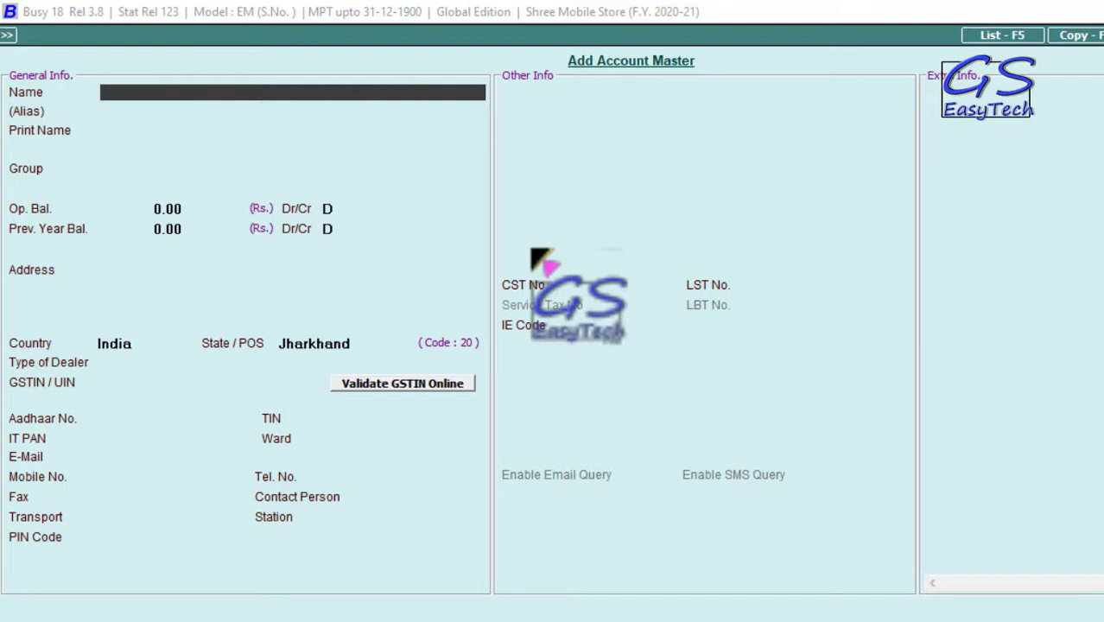
key(Return)
key(Return)
key(Return)
text(su)
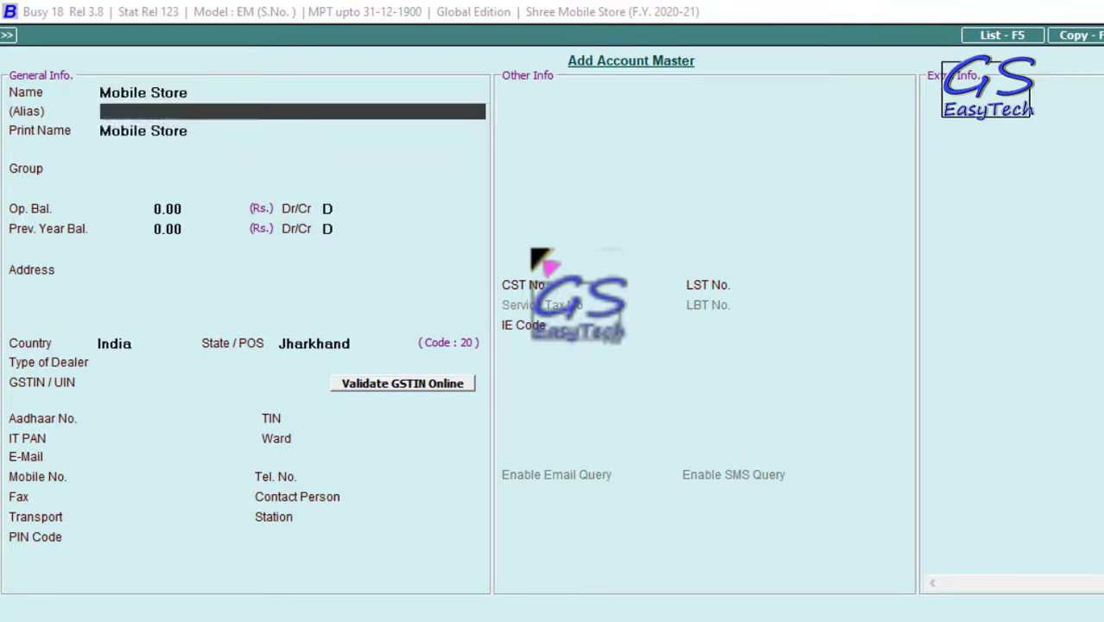
key(Return)
key(Return)
key(Return)
key(Return)
key(Return)
key(Return)
key(Return)
key(Return)
key(Return)
key(Return)
key(Return)
key(Return)
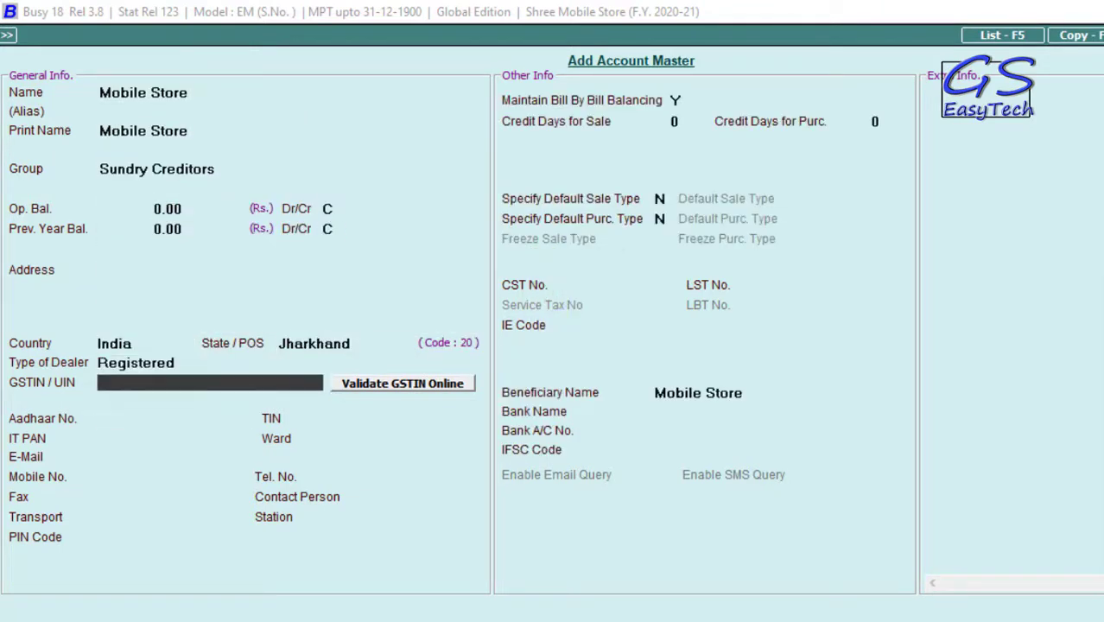
key(Return)
key(Return)
key(Return)
key(Return)
key(Return)
key(Return)
key(Return)
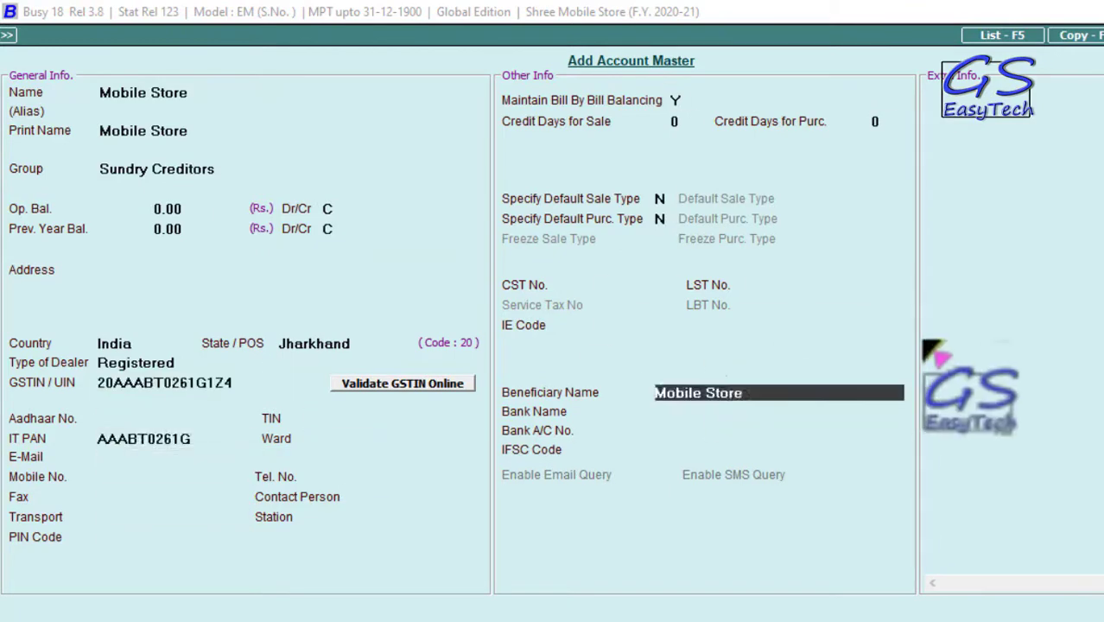
key(Return)
key(Return)
key(Return)
key(Return)
key(Return)
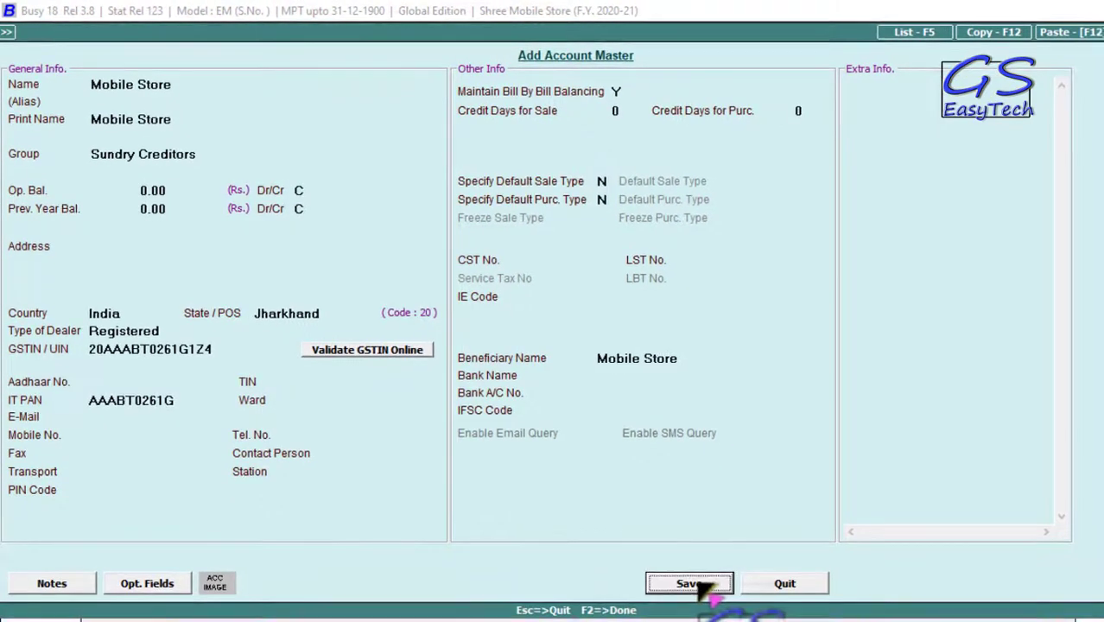
click(699, 584)
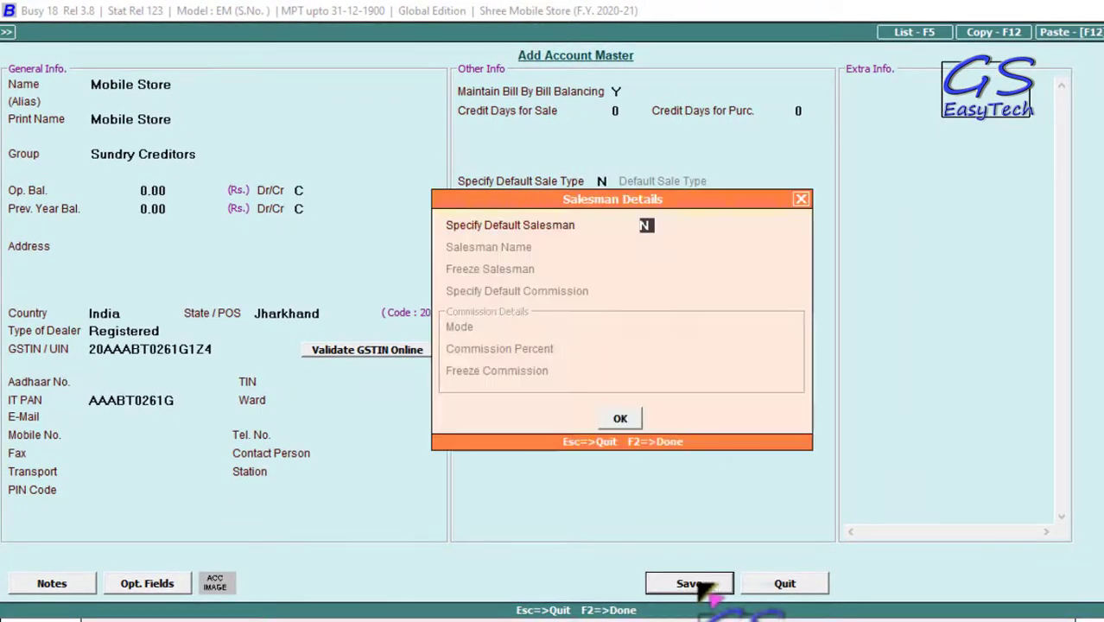
click(621, 420)
- Save a customer account under Sundry Debtors as Un-Registered dealer, then close the account form
text(rohi)
key(Return)
key(Return)
key(Return)
text(sun)
key(Down)
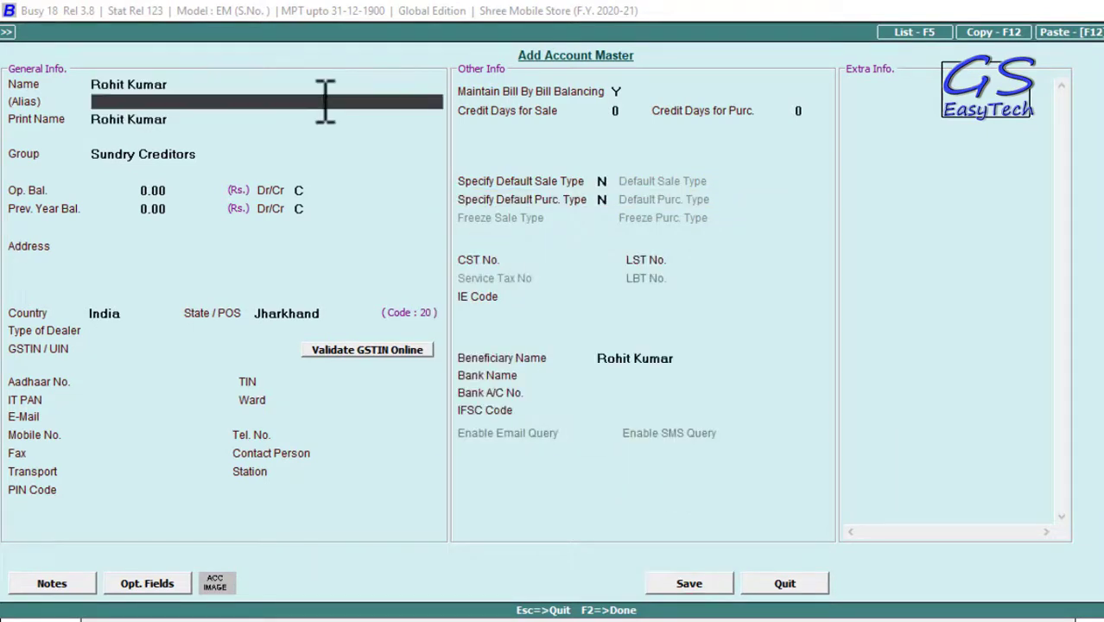
key(Return)
key(Return)
key(Return)
key(Return)
key(Return)
key(Return)
key(Return)
key(Return)
key(Return)
key(Return)
key(Return)
text(u)
key(Return)
key(Return)
key(Return)
key(Return)
key(Return)
key(Return)
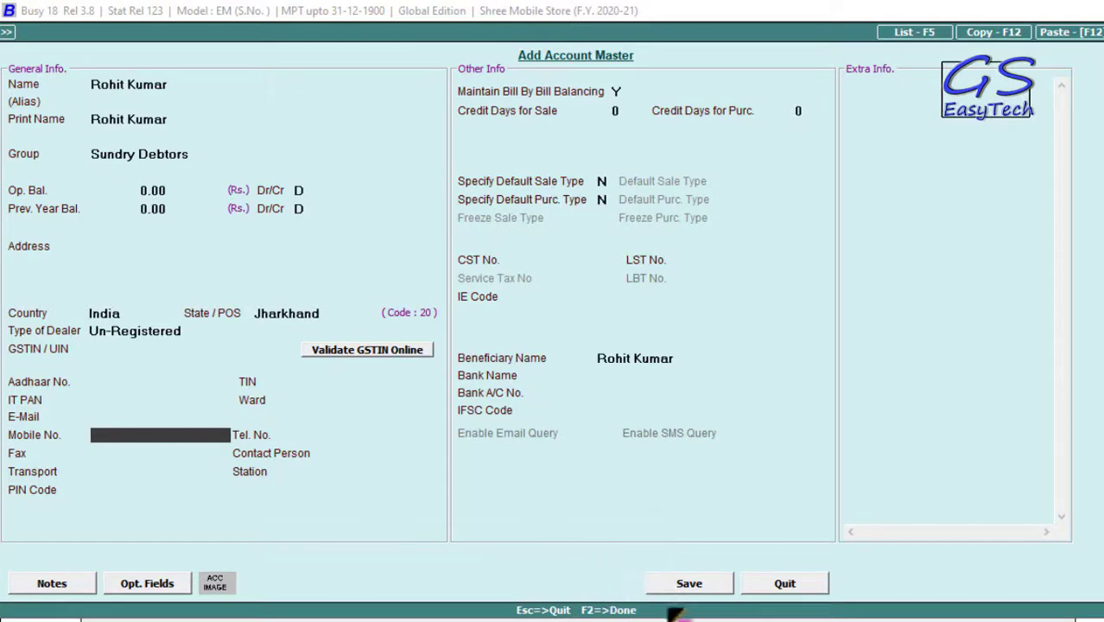
click(691, 585)
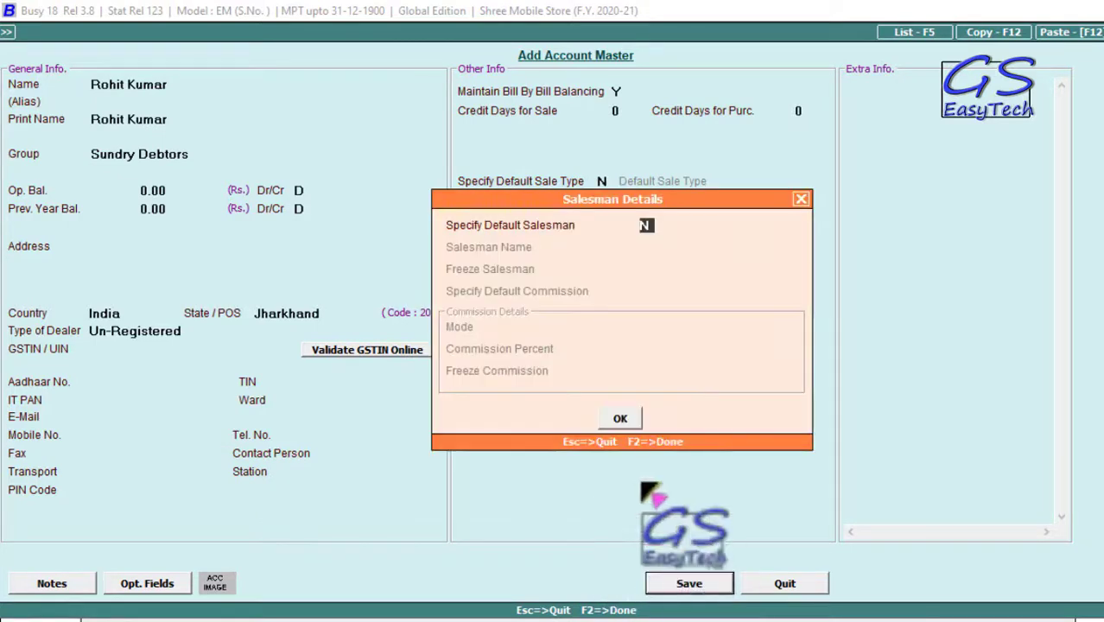
click(620, 420)
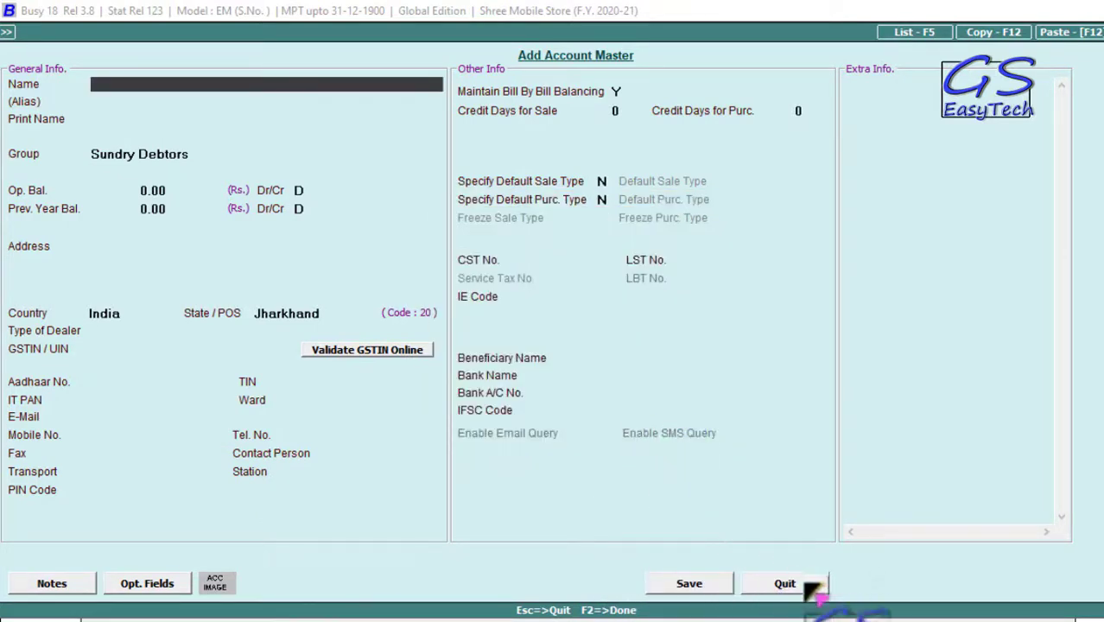
key(Escape)
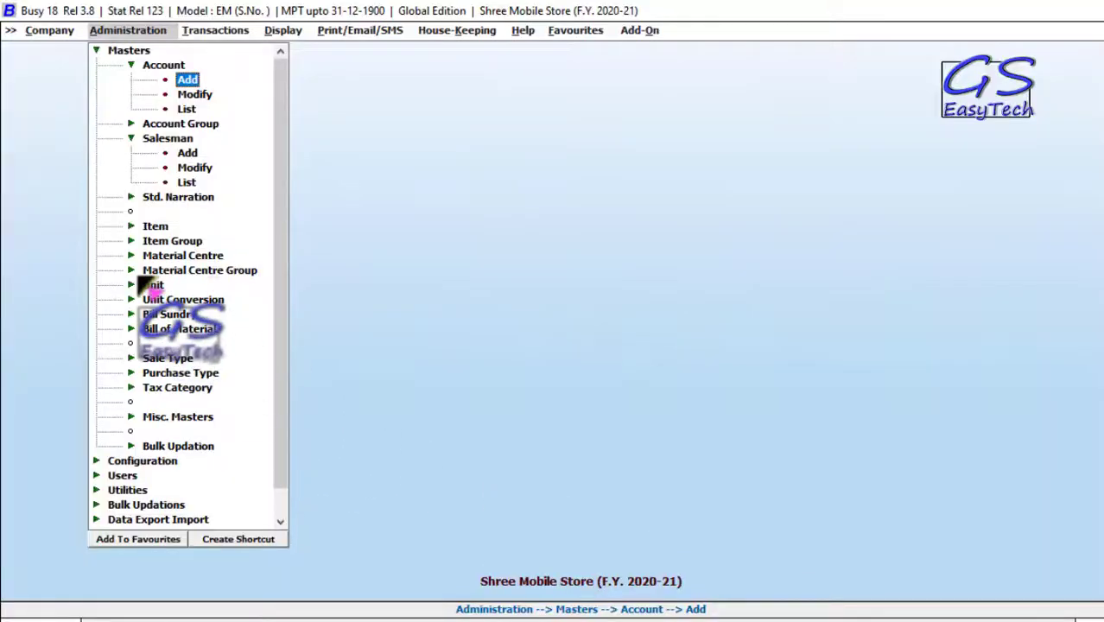
- Add item 'samsunj J7' in General group, GST 18%, HSN 8517, serial-wise with manual numbering
click(155, 226)
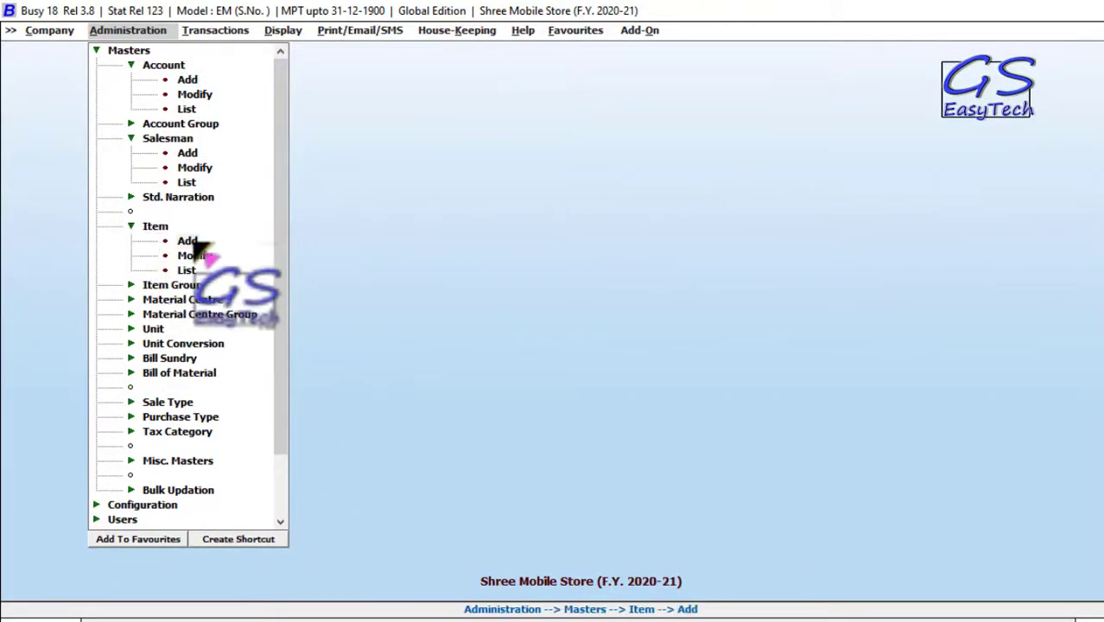
key(Return)
text(samsunj)
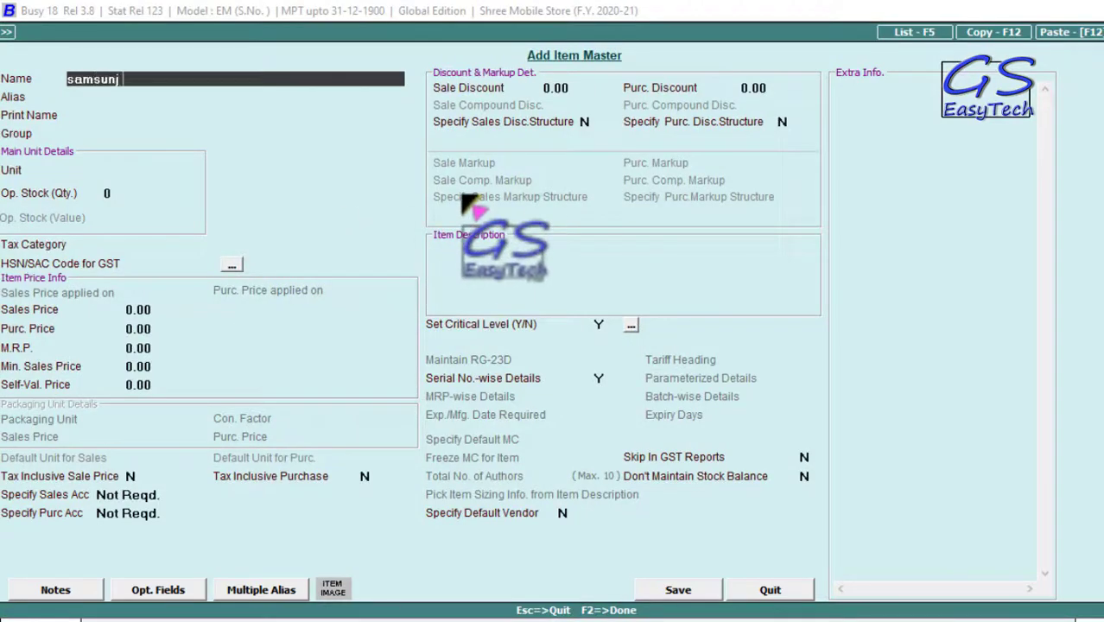
text( J7)
key(Return)
key(Return)
key(Return)
key(Return)
key(Down)
key(Return)
key(Return)
key(Return)
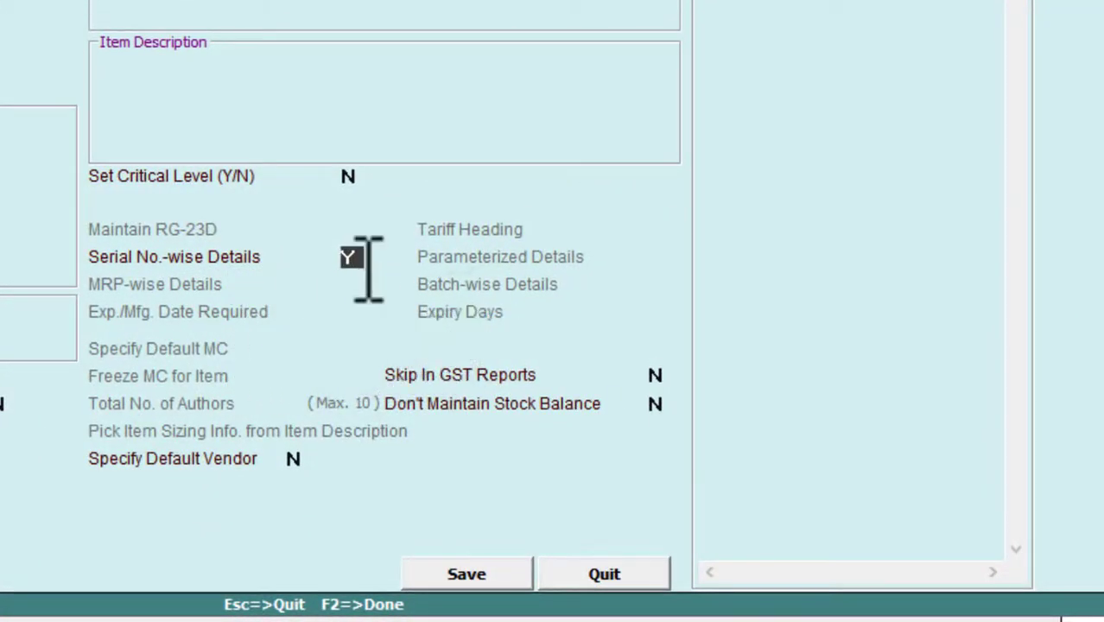
key(Return)
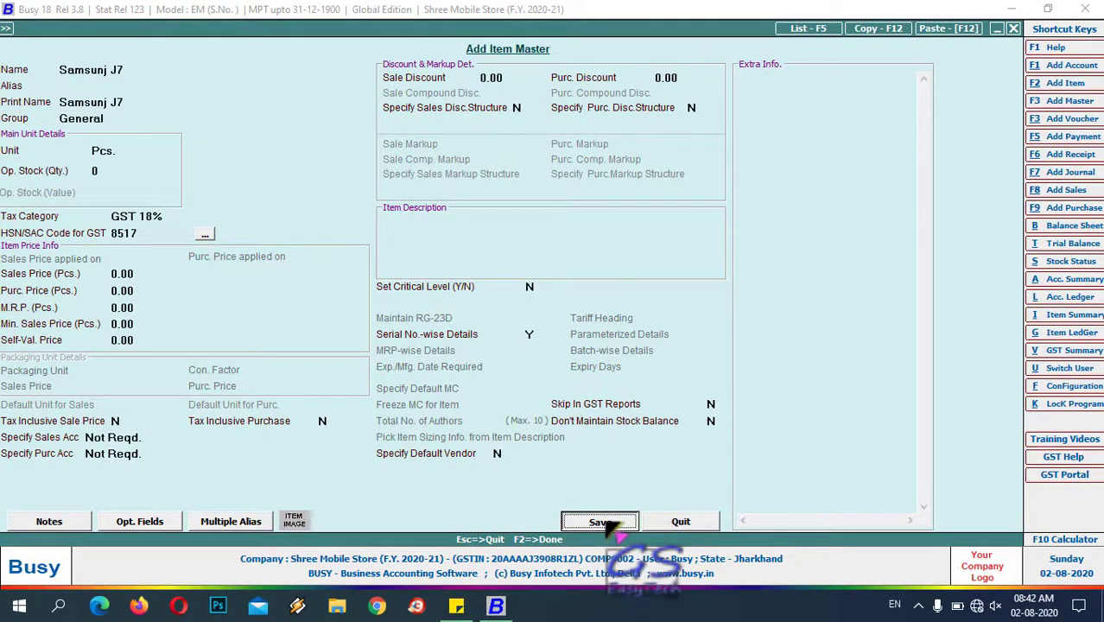
click(605, 521)
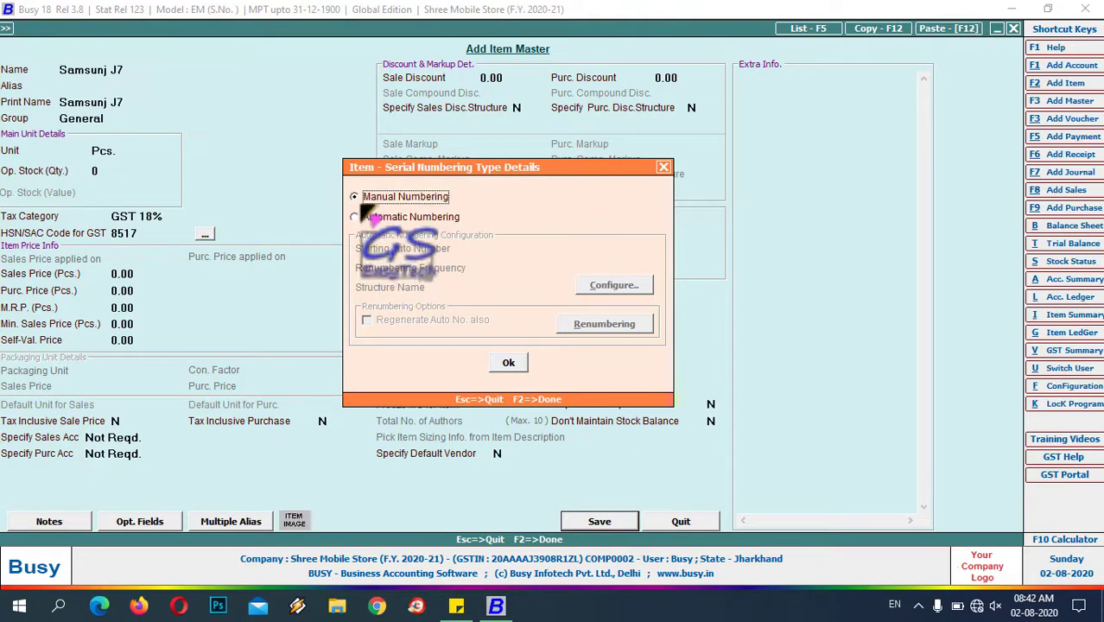
click(512, 364)
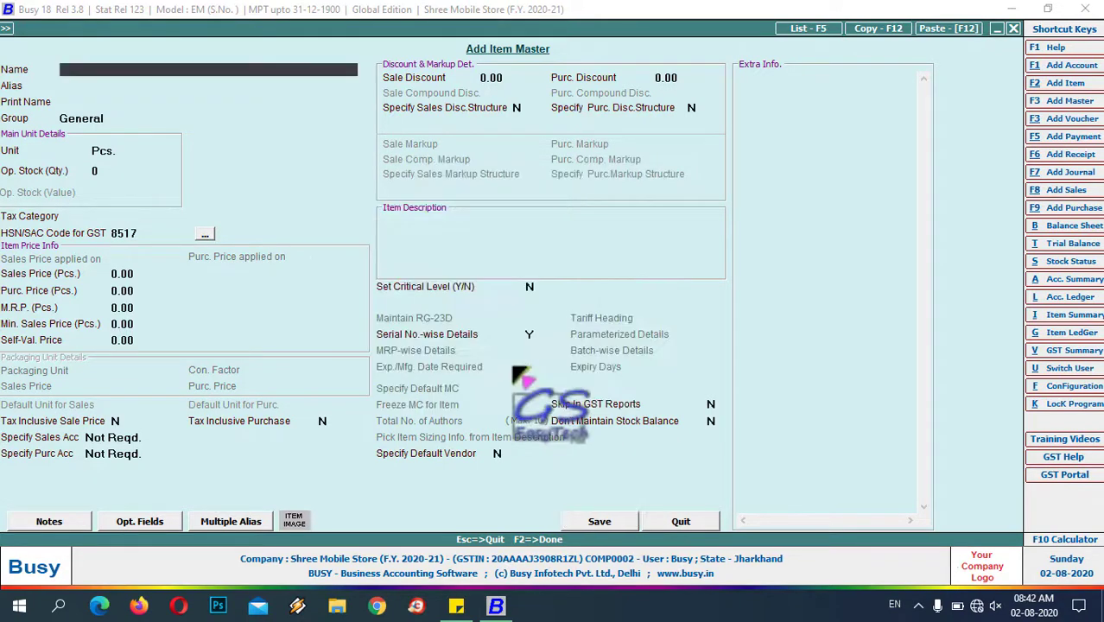
click(691, 522)
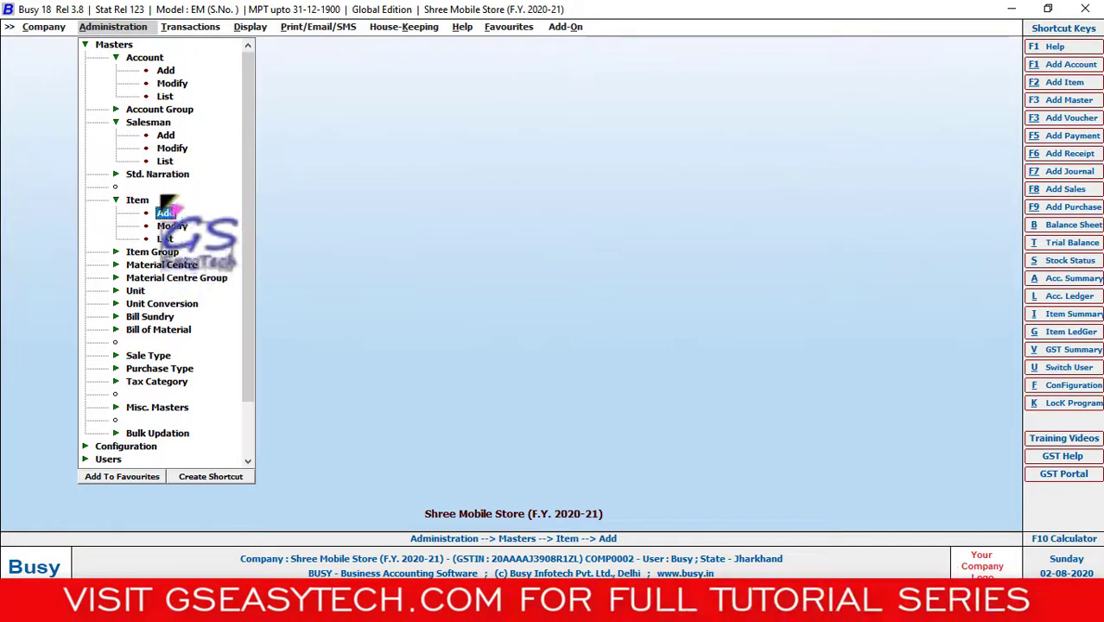
- Start a Main-series purchase voucher with purchase type L/GST-ItemWise
click(197, 28)
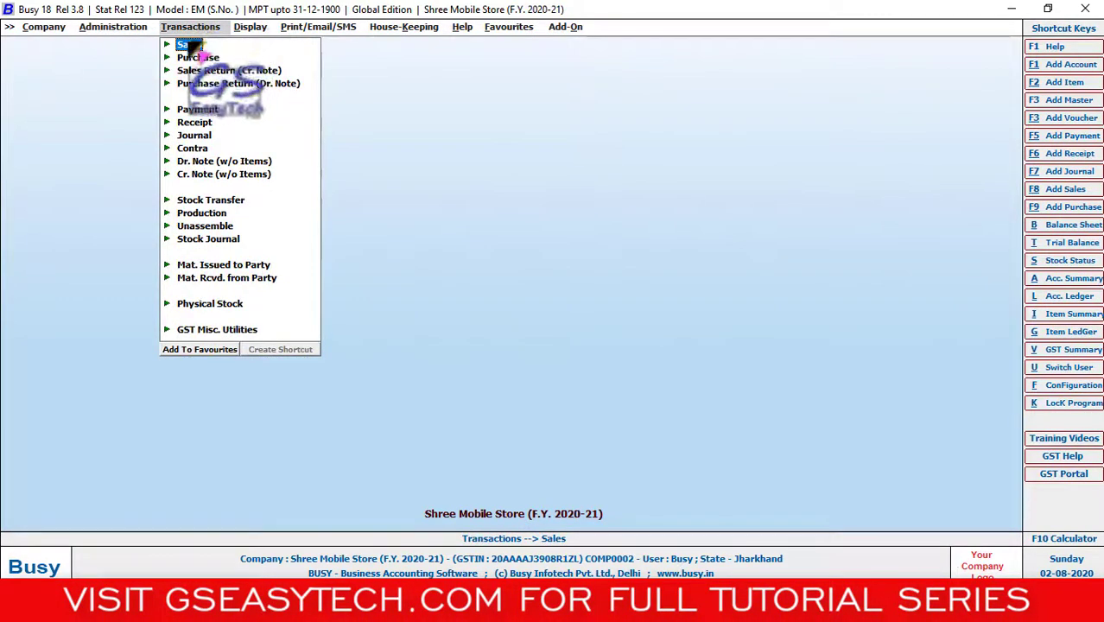
click(173, 59)
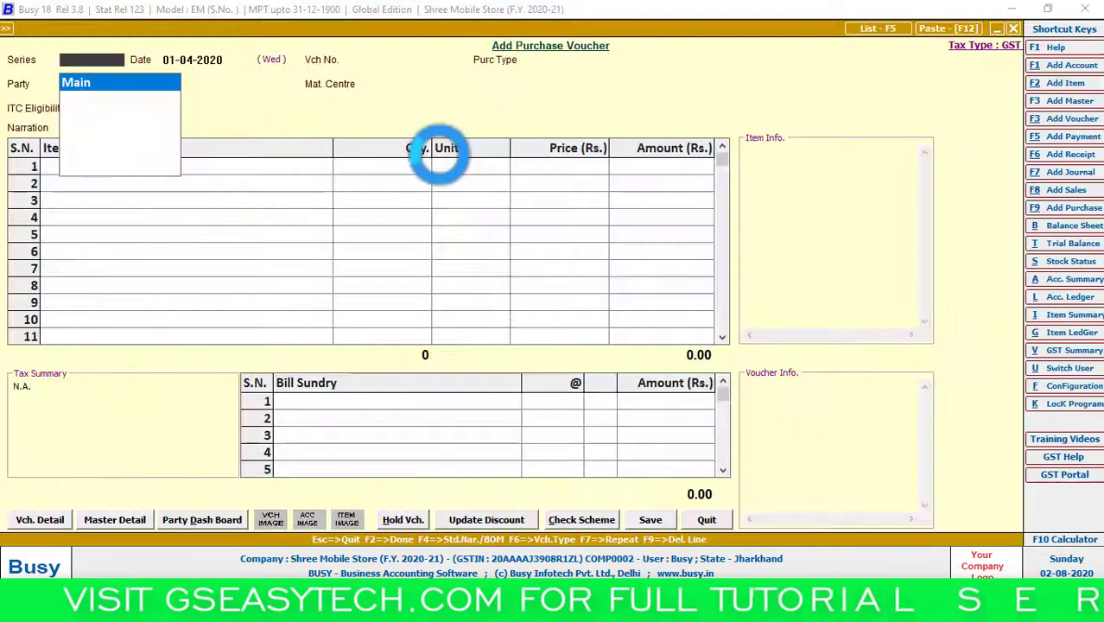
key(Return)
key(Return)
text(l)
key(Down)
key(Down)
key(Down)
key(Down)
key(Down)
key(Return)
key(Return)
key(Return)
key(Return)
- Add 2 Pcs of Samsunj J7 from Mobile Store, skip serial entry, and start quitting the voucher
key(Return)
text(s)
key(Return)
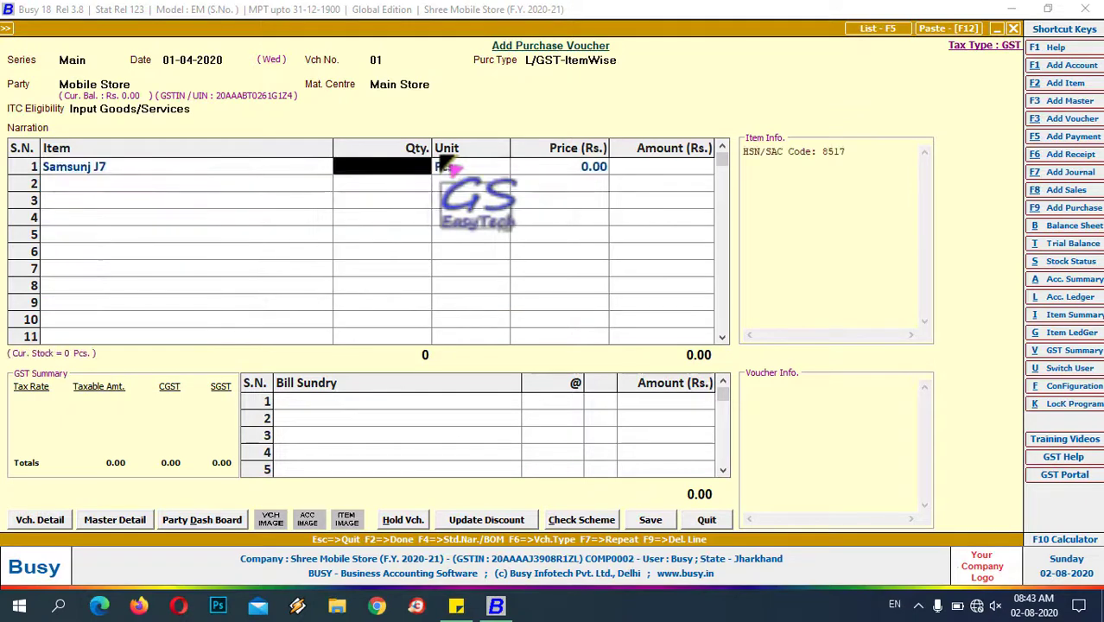
text(2)
key(Return)
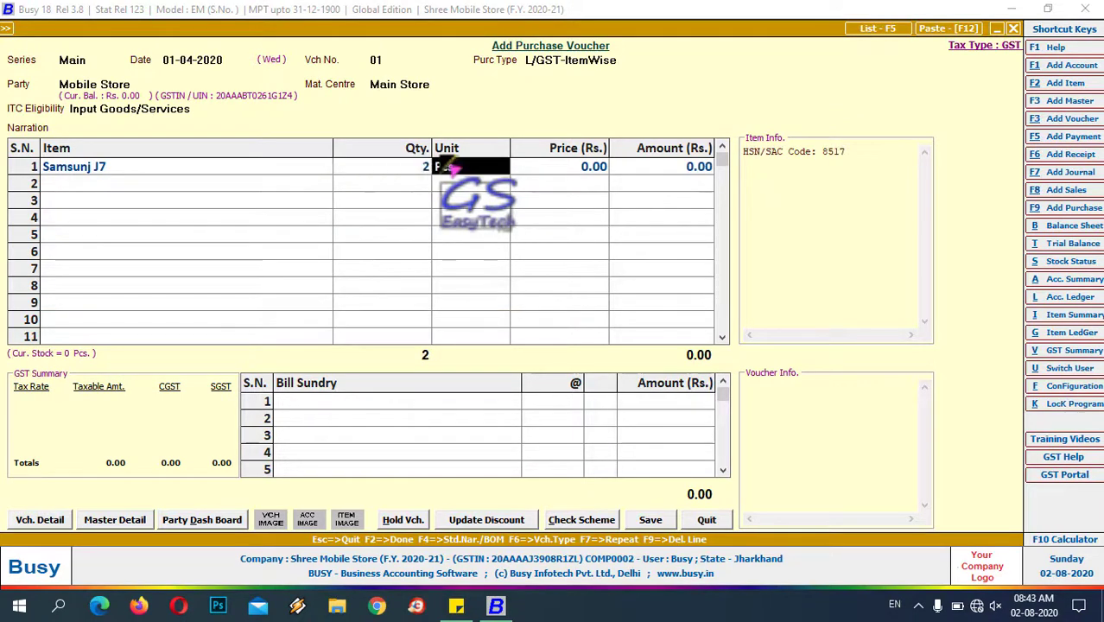
key(Return)
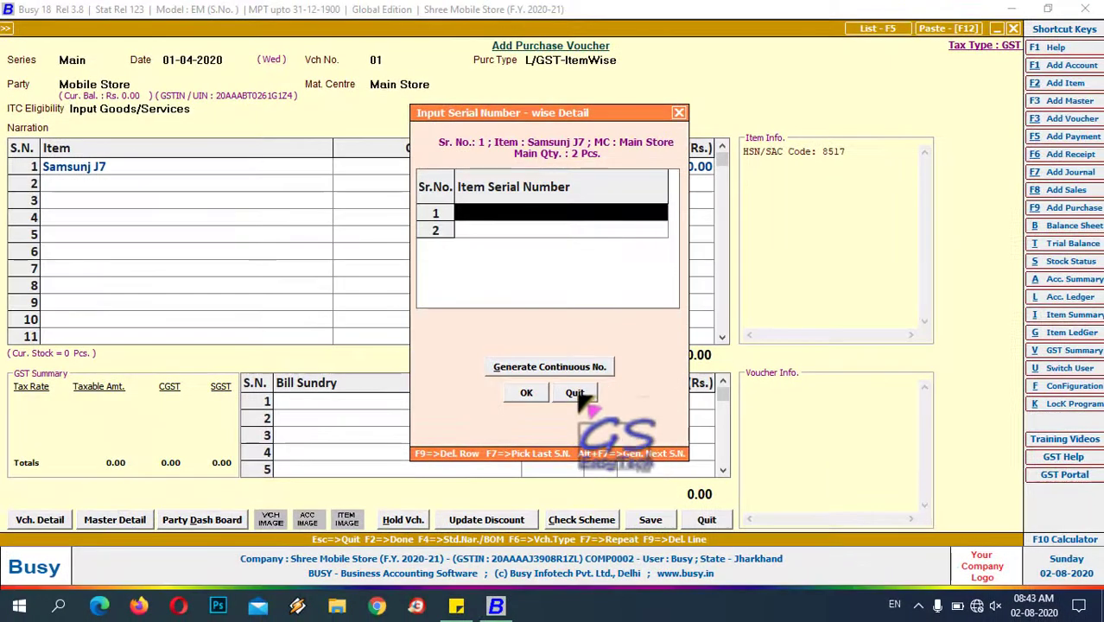
click(594, 410)
key(Escape)
key(Escape)
key(Escape)
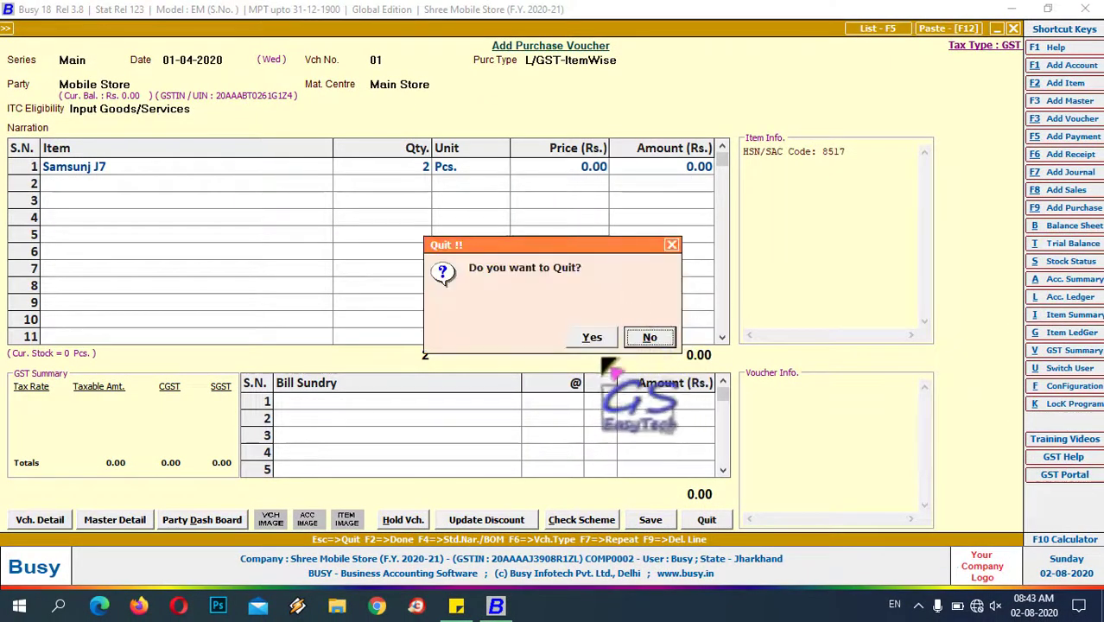
- Discard the purchase voucher and open Serial No.-wise Details configuration in Inventory features
key(y)
click(113, 27)
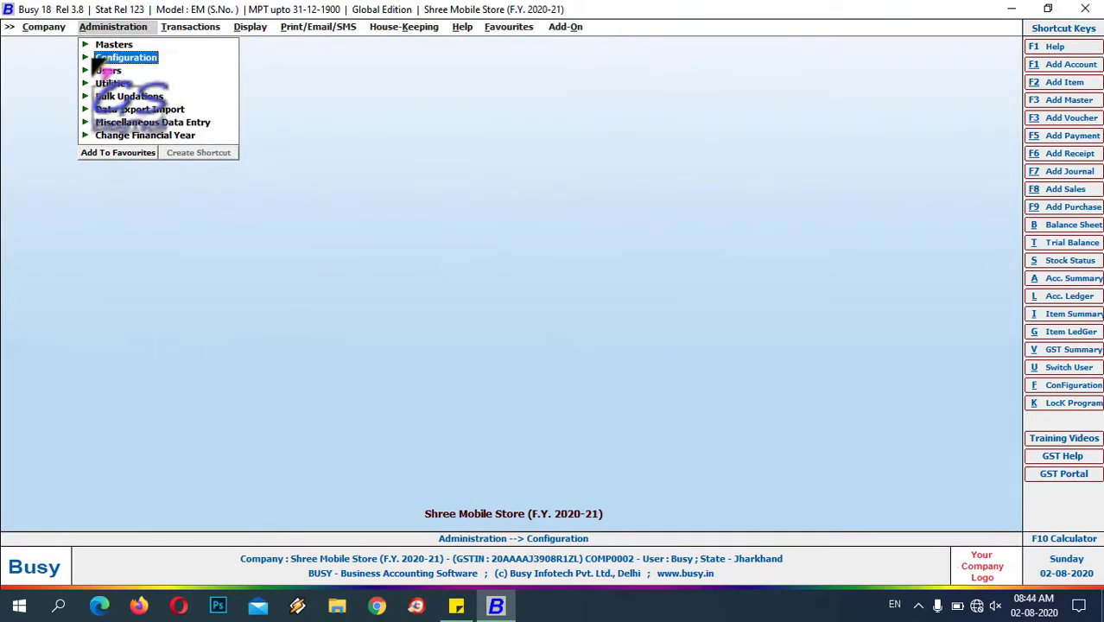
click(98, 59)
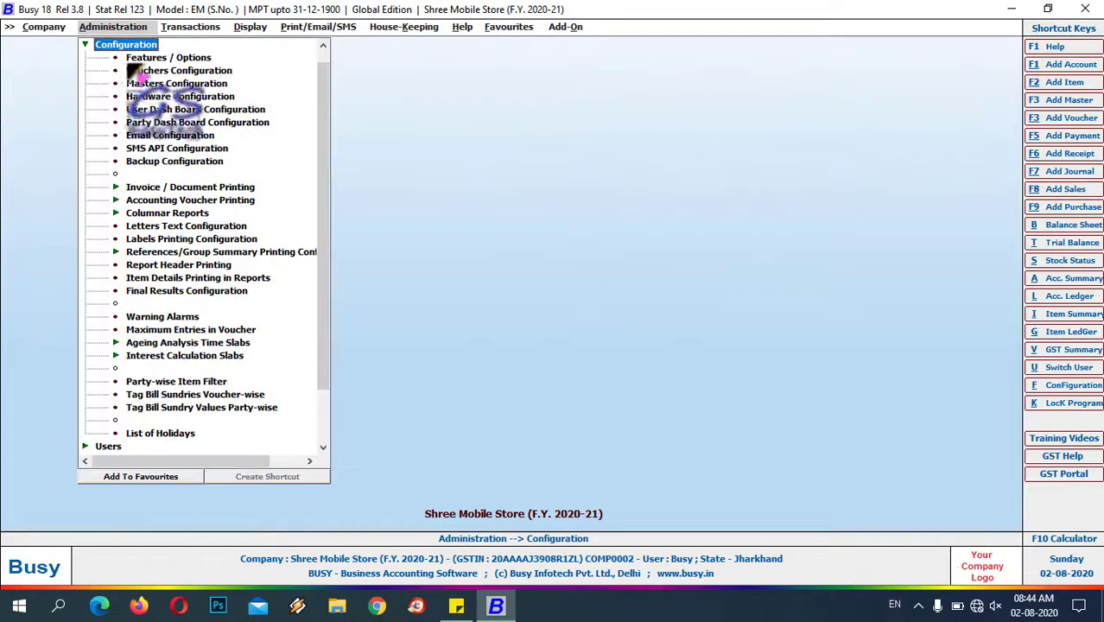
double_click(175, 57)
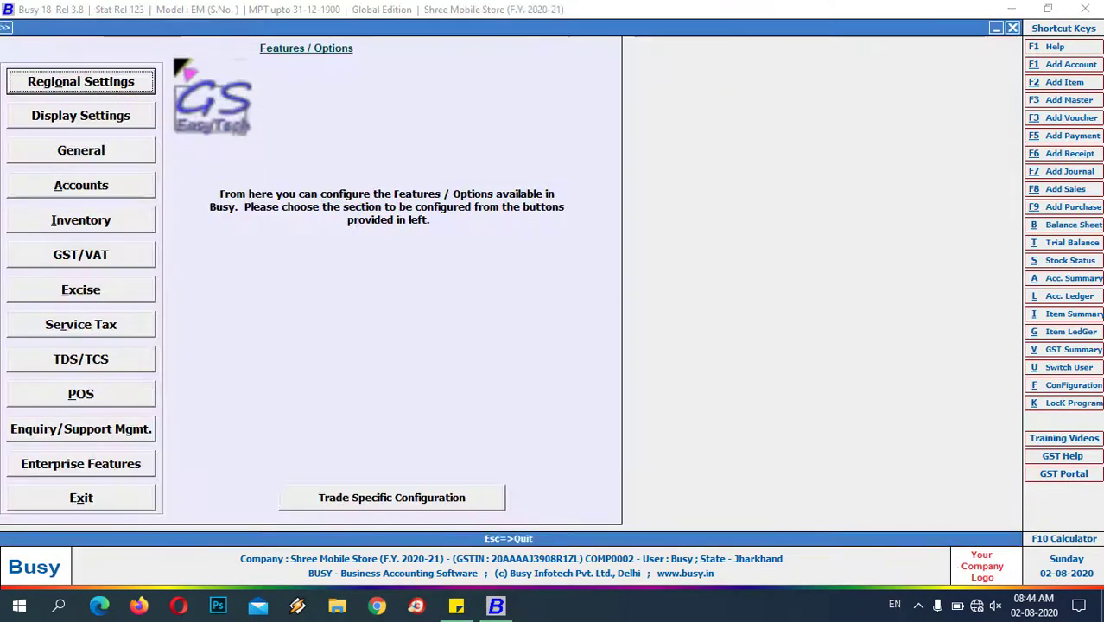
click(93, 222)
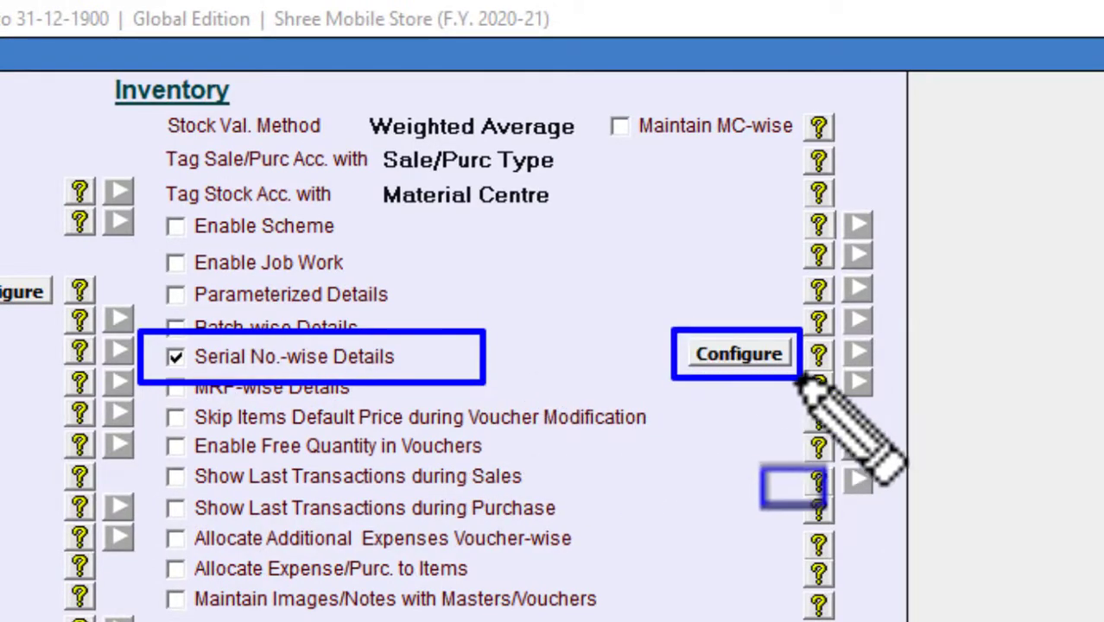
click(768, 361)
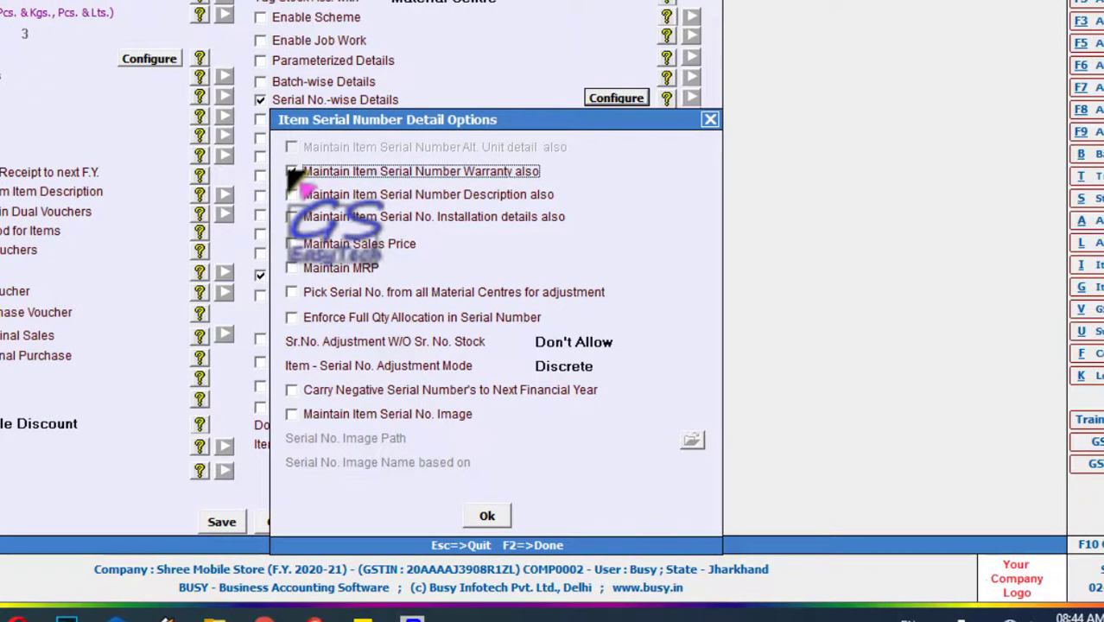
- Enable serial-number warranty and descriptions titled IMEI-1, IMEI-2, Charger No and Model
click(291, 172)
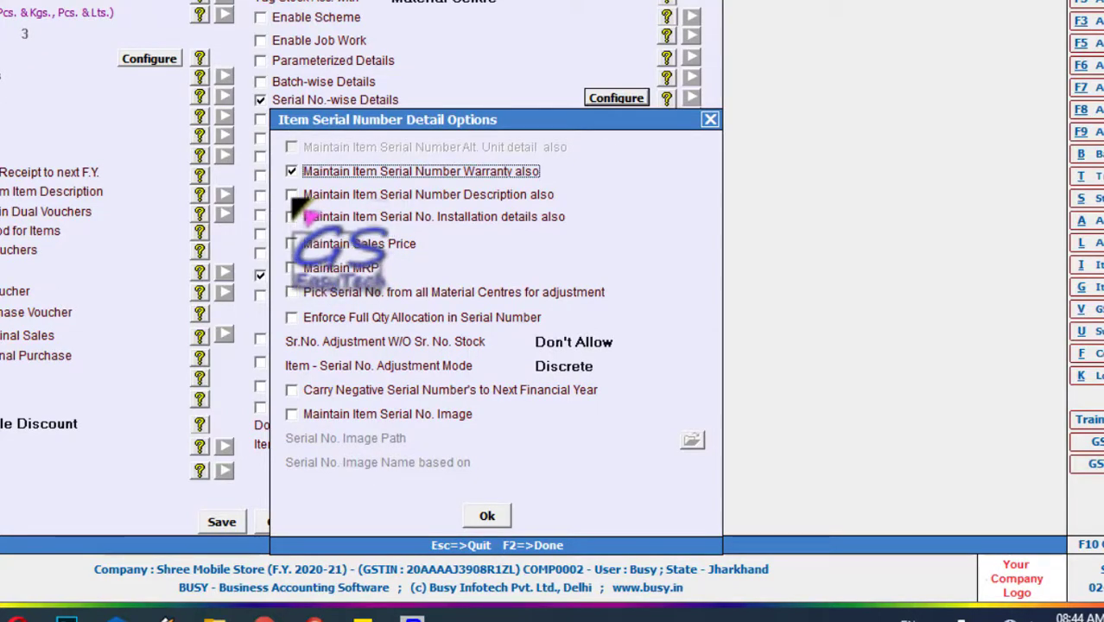
click(294, 196)
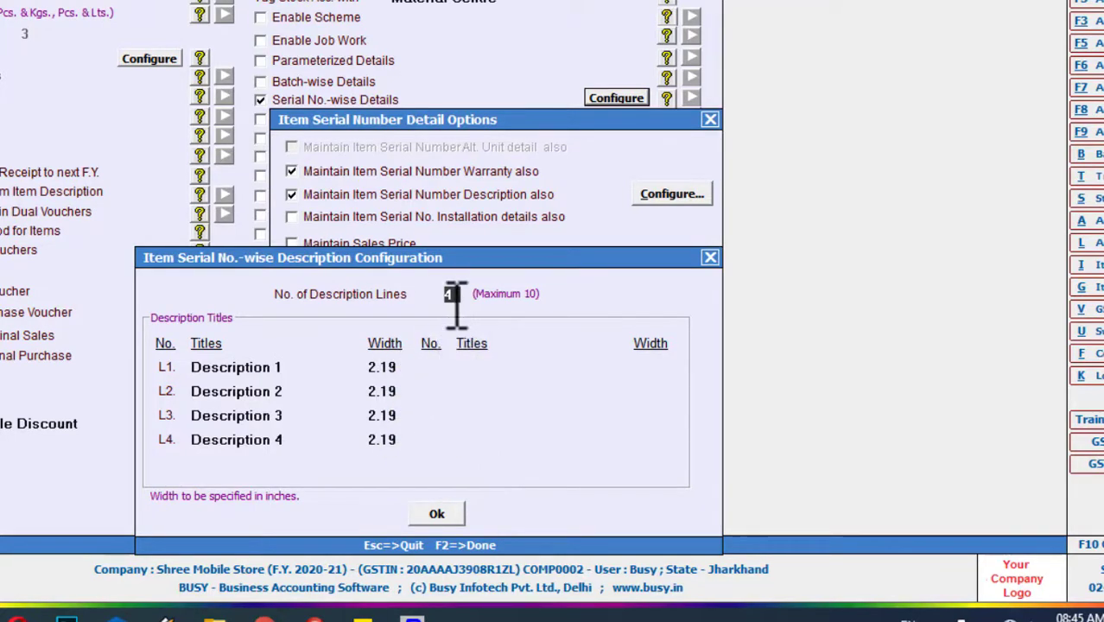
click(287, 370)
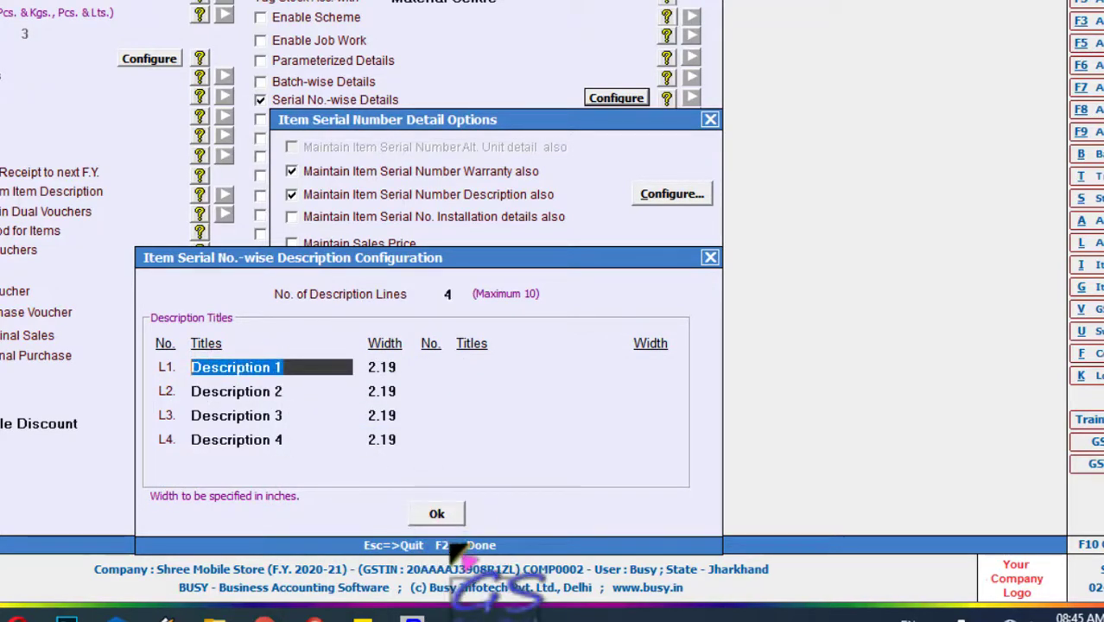
key(BackSpace)
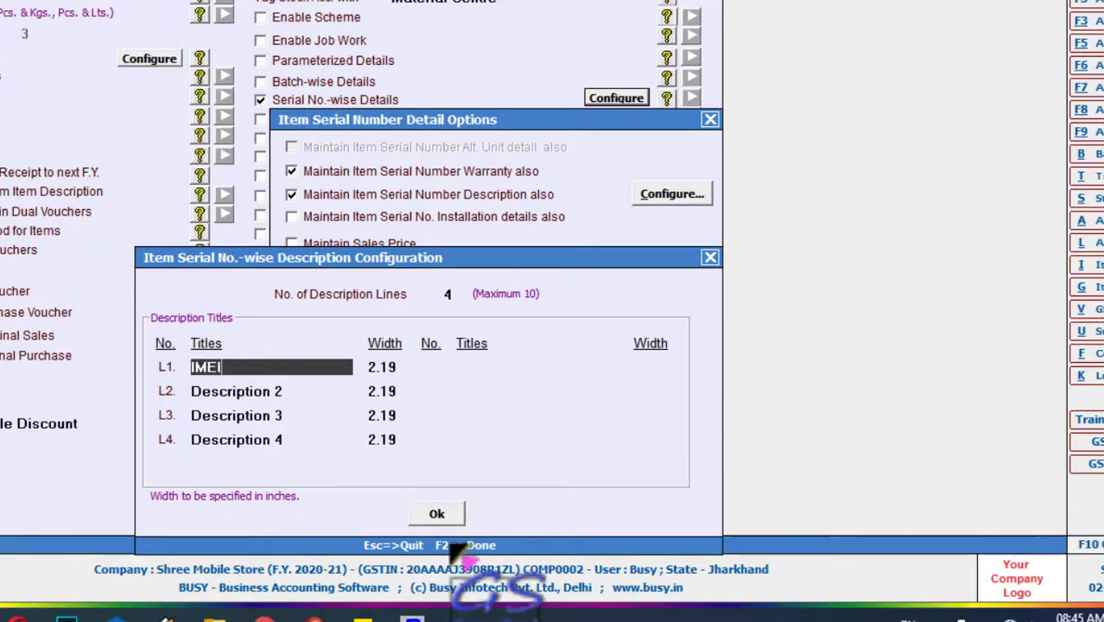
key(Return)
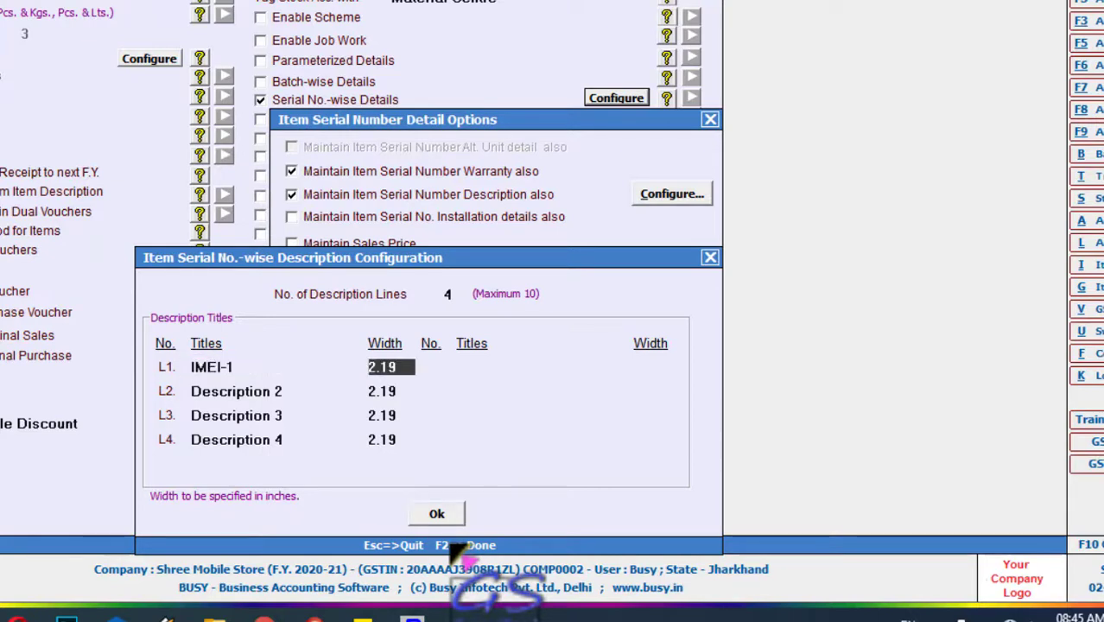
key(Return)
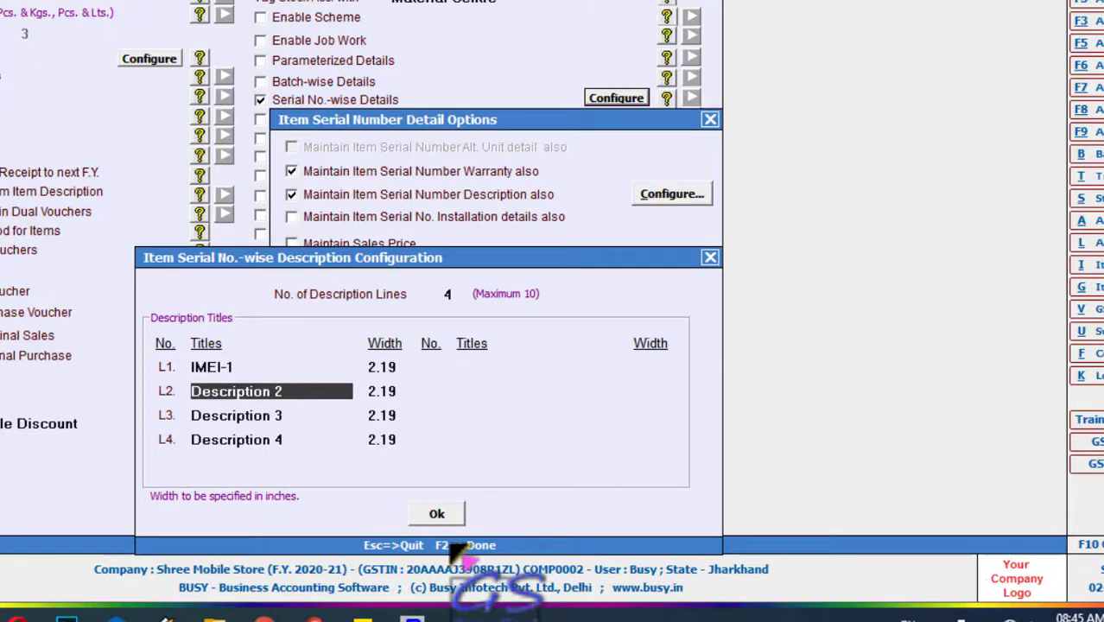
key(BackSpace)
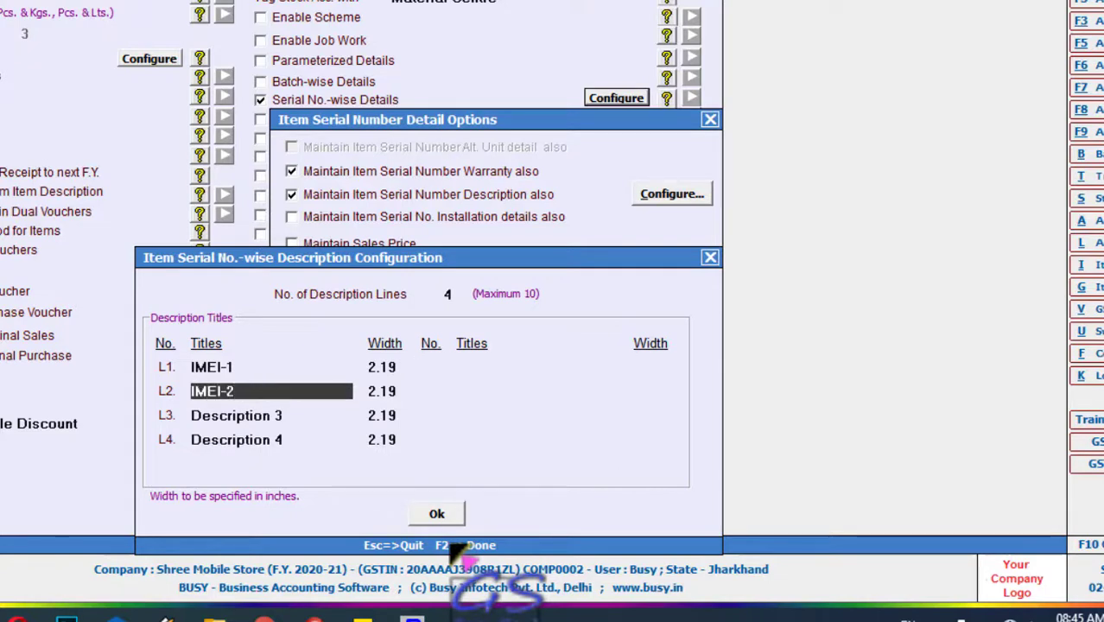
key(Return)
key(Return)
text(Charger No)
key(Return)
key(Return)
text(MOde)
key(BackSpace)
key(BackSpace)
key(BackSpace)
text(odel)
key(Return)
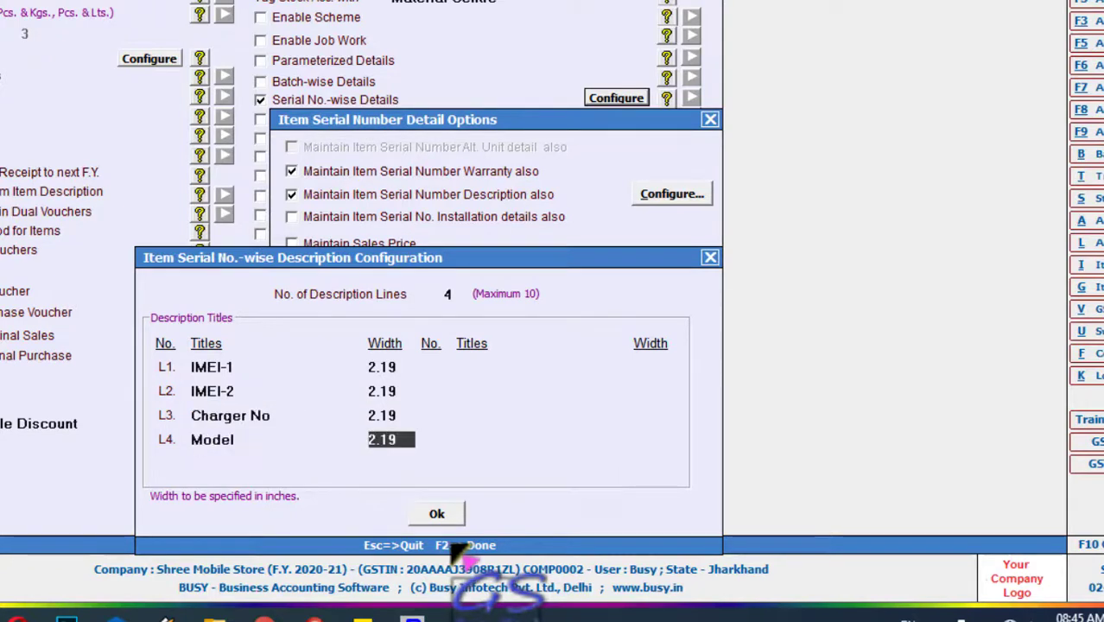
- Confirm the serial-number dialogs and save the Inventory feature settings
click(443, 517)
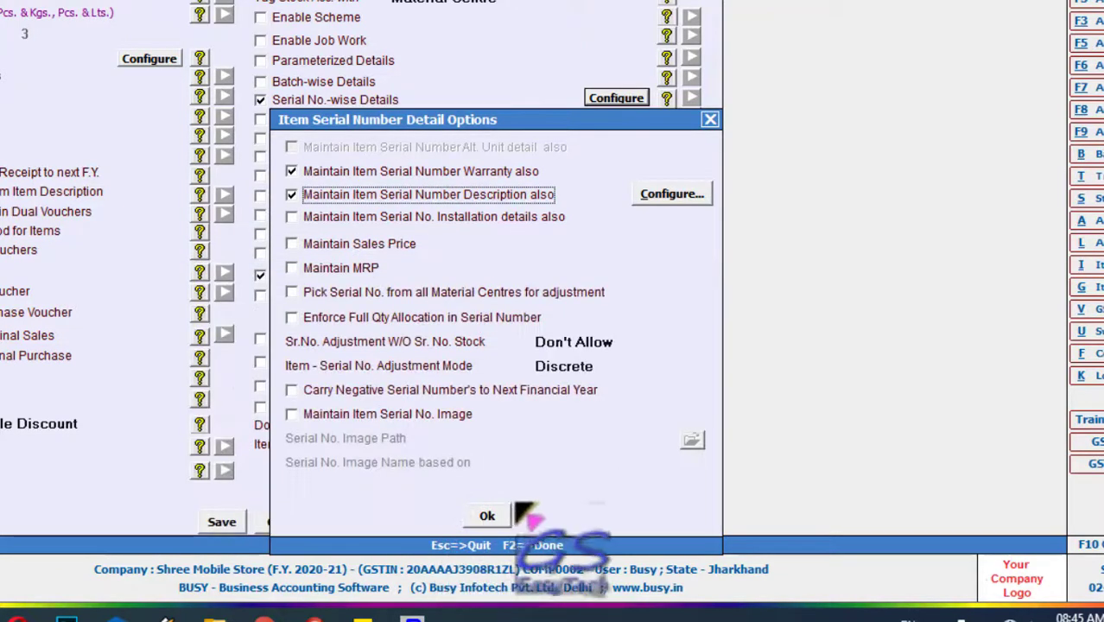
click(489, 517)
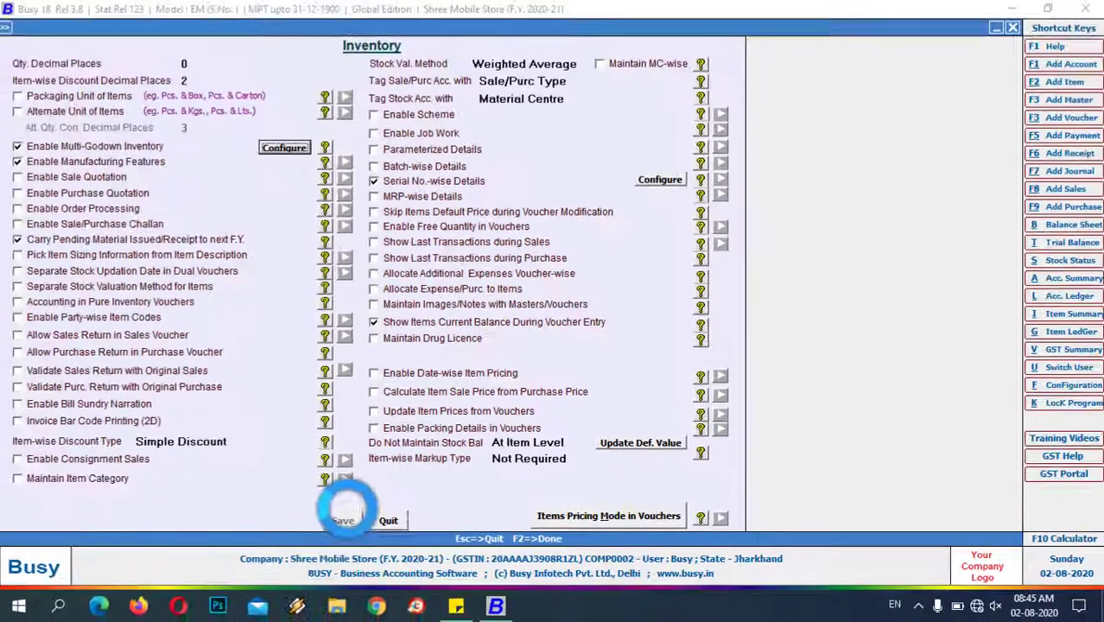
click(224, 525)
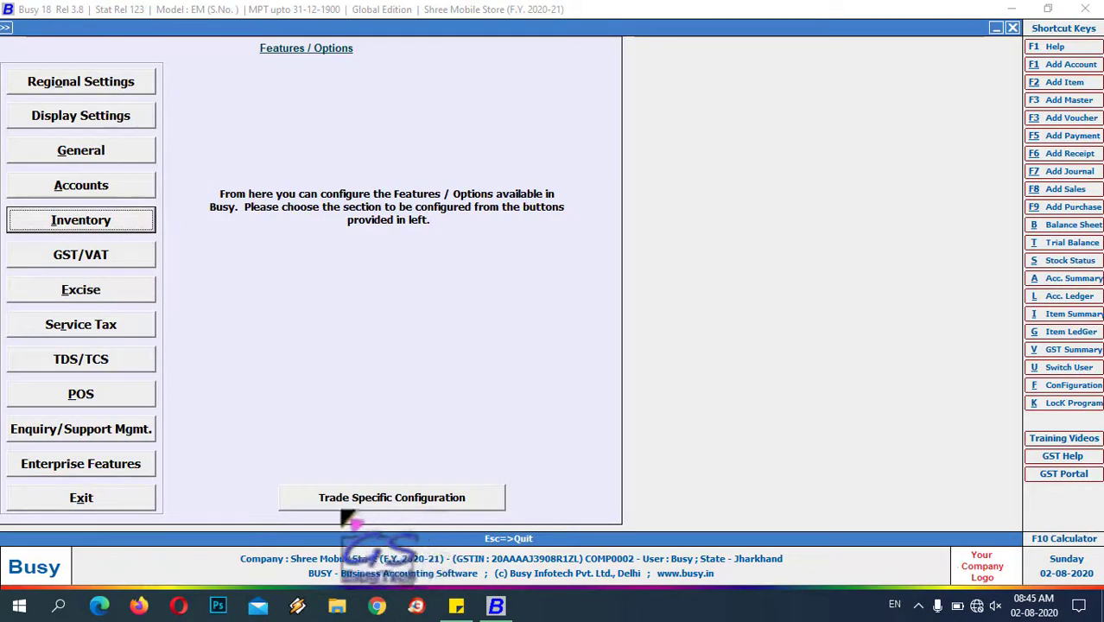
- Begin purchase voucher 01, Main series, dated 01-04-2020, type L/GST-ItemWise
click(81, 497)
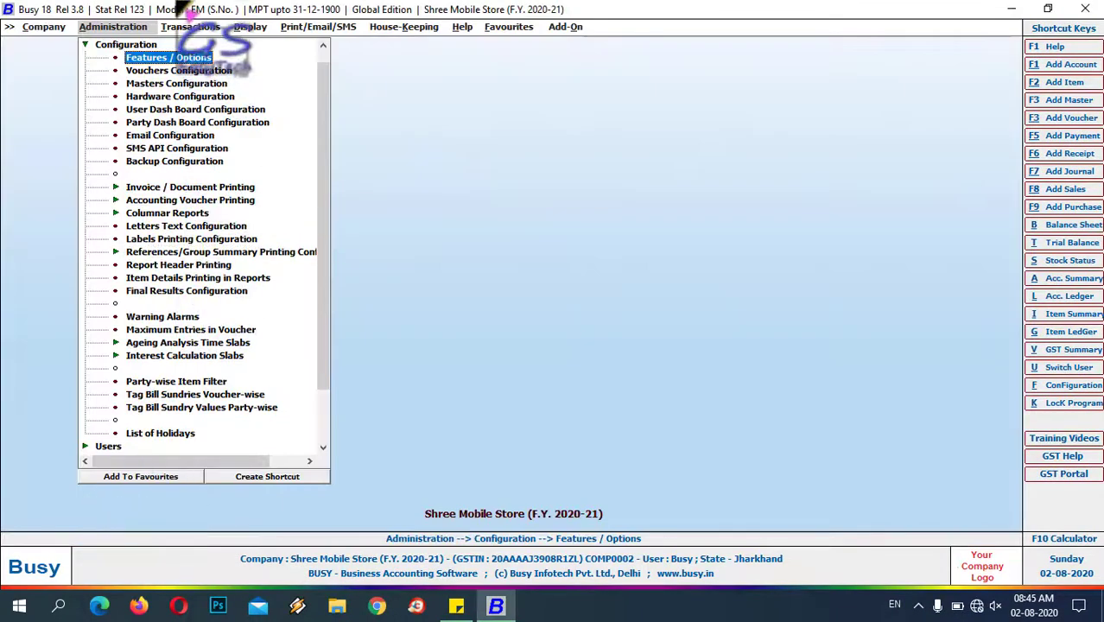
click(190, 26)
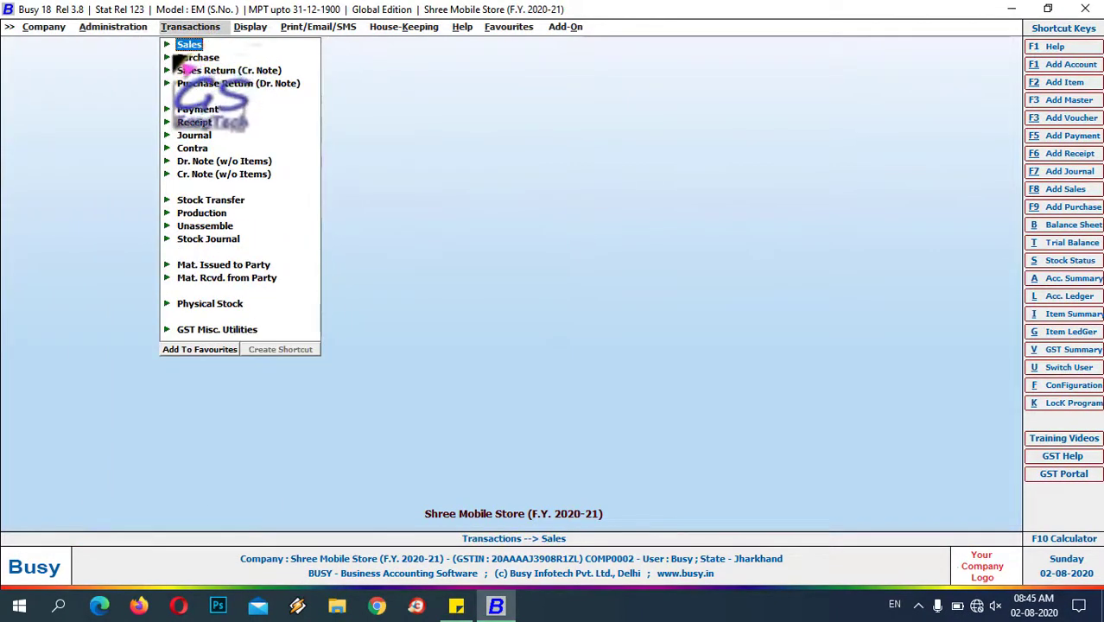
click(181, 57)
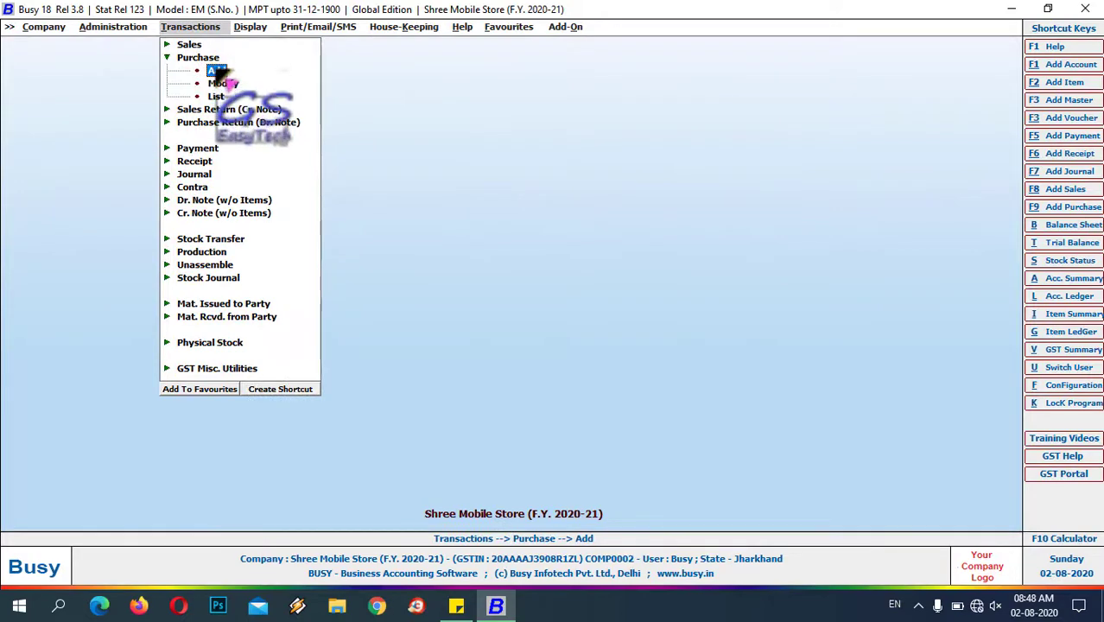
click(213, 72)
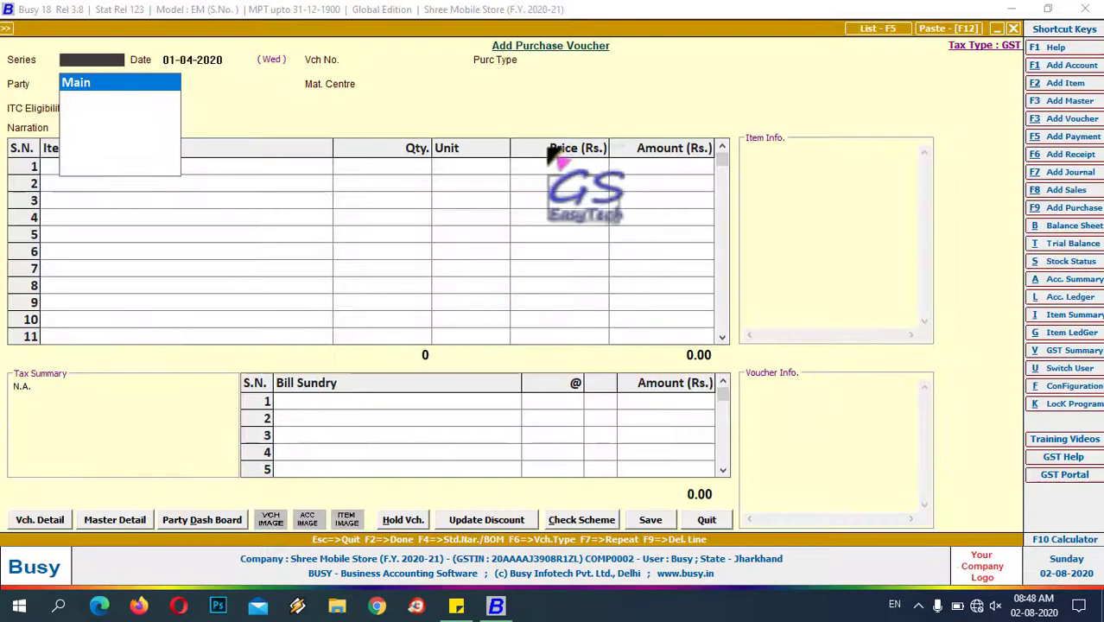
key(Return)
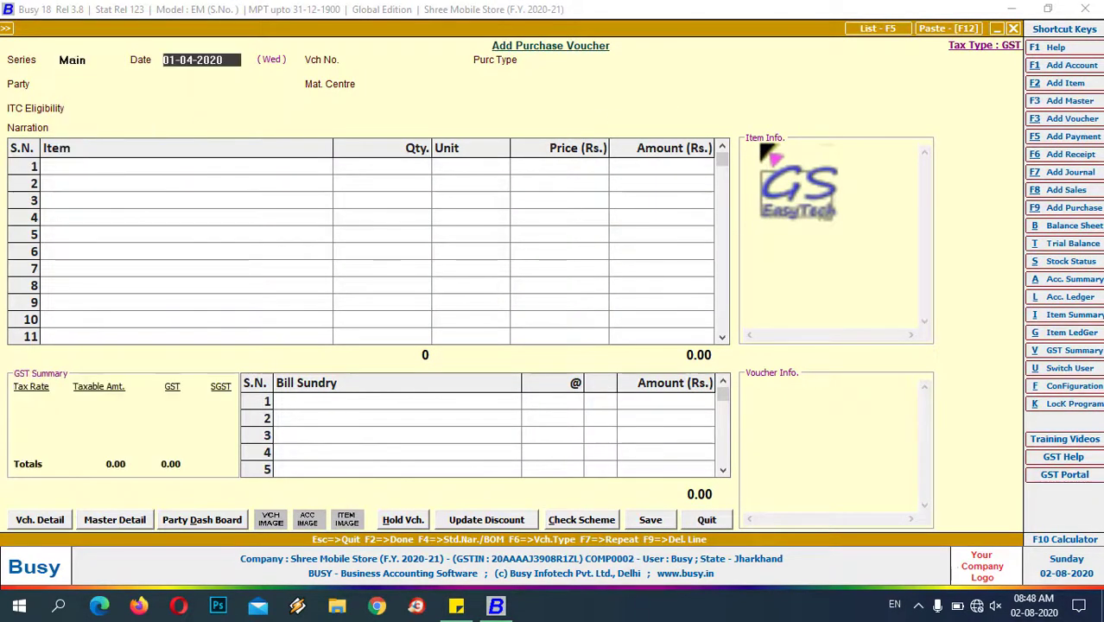
key(Return)
text(0)
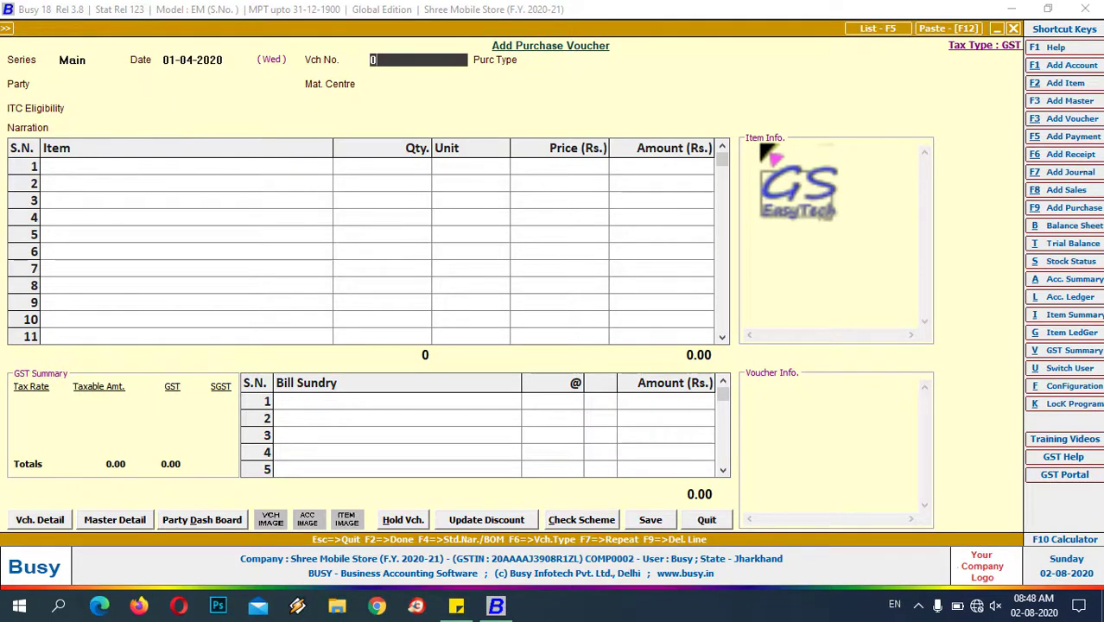
text(1)
key(Return)
text(l)
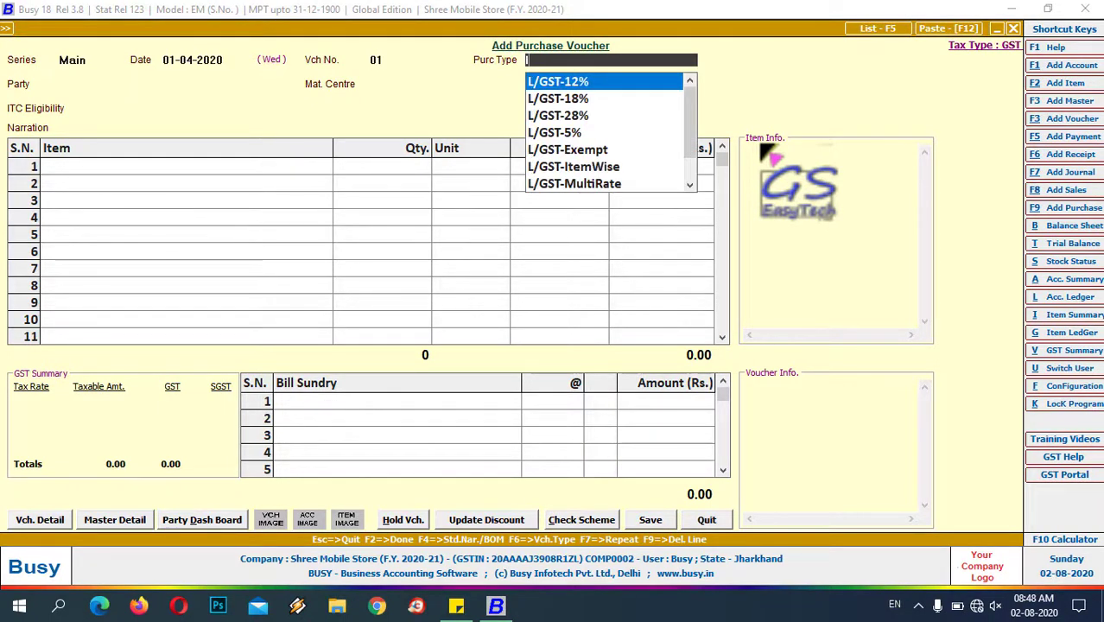
key(Down)
key(Down)
key(Down)
key(Down)
key(Down)
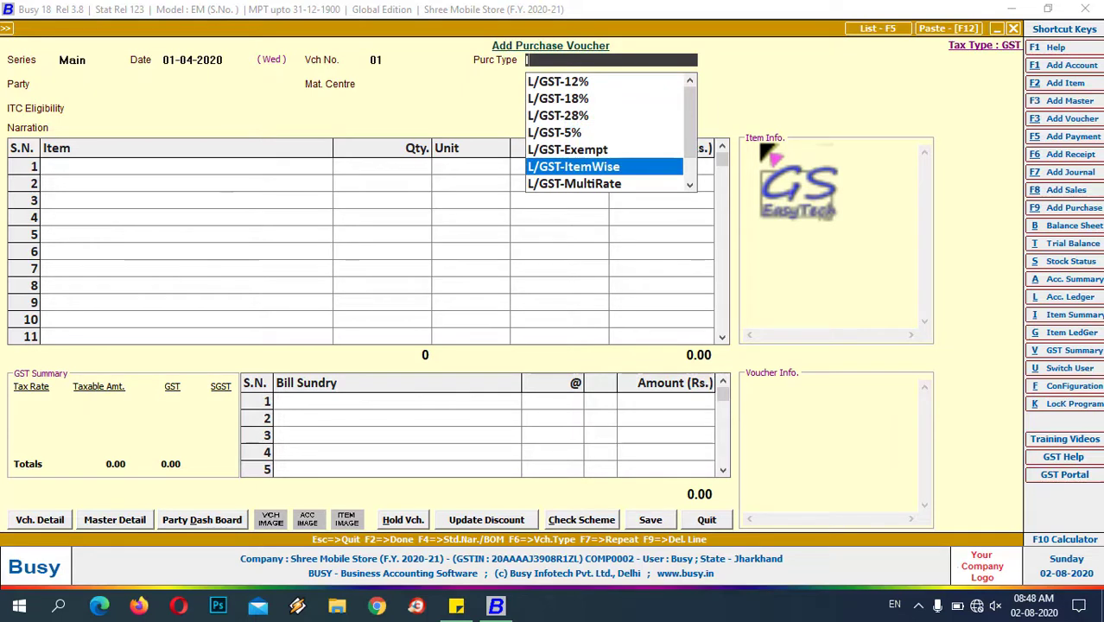
key(Return)
- Set party Mobile Store, material centre Main Store, and add 2 Pcs of Samsunj J7
text(m)
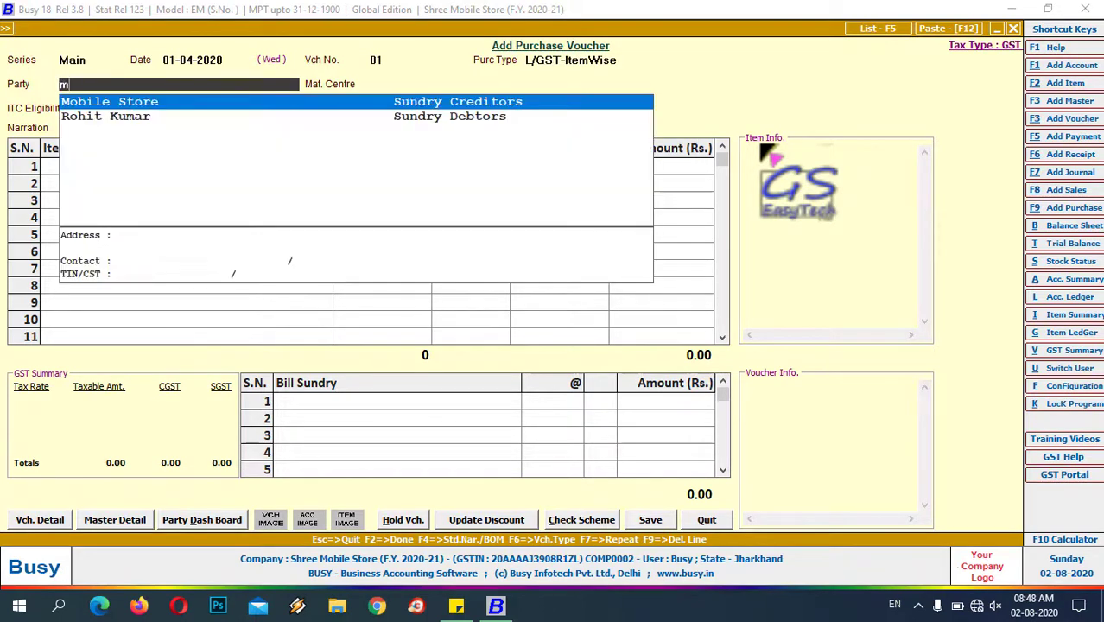
key(Return)
key(Return)
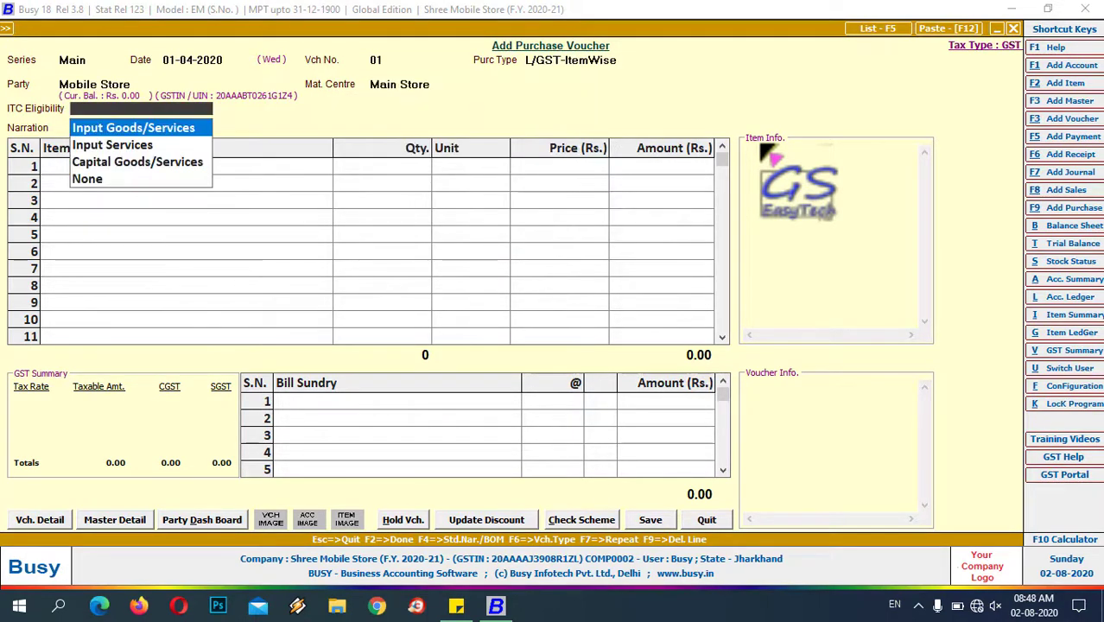
key(Return)
key(Return)
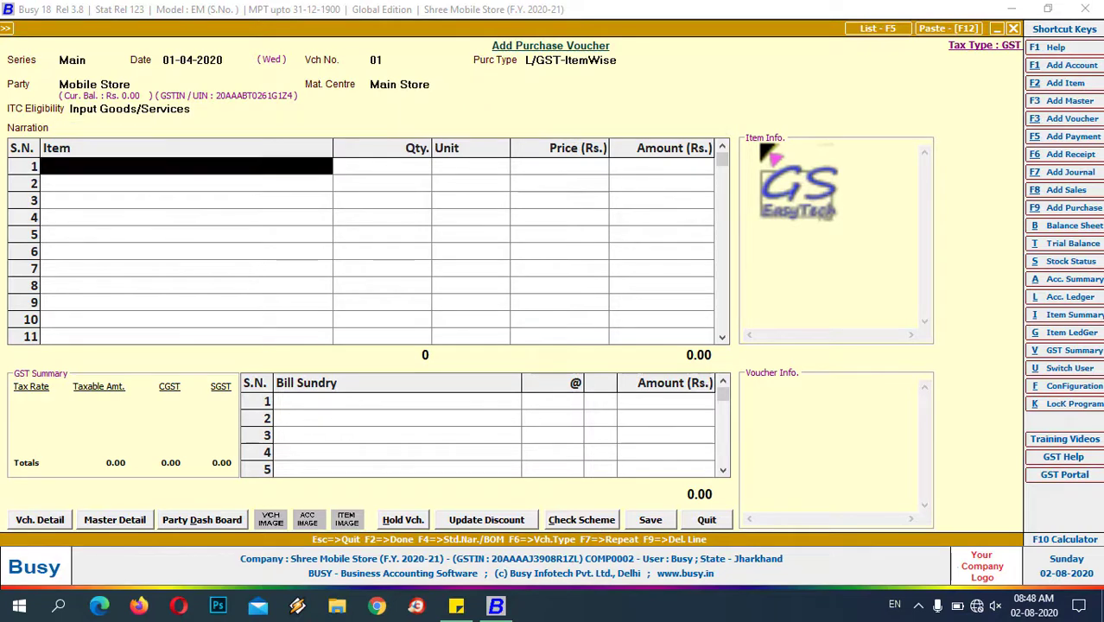
key(Return)
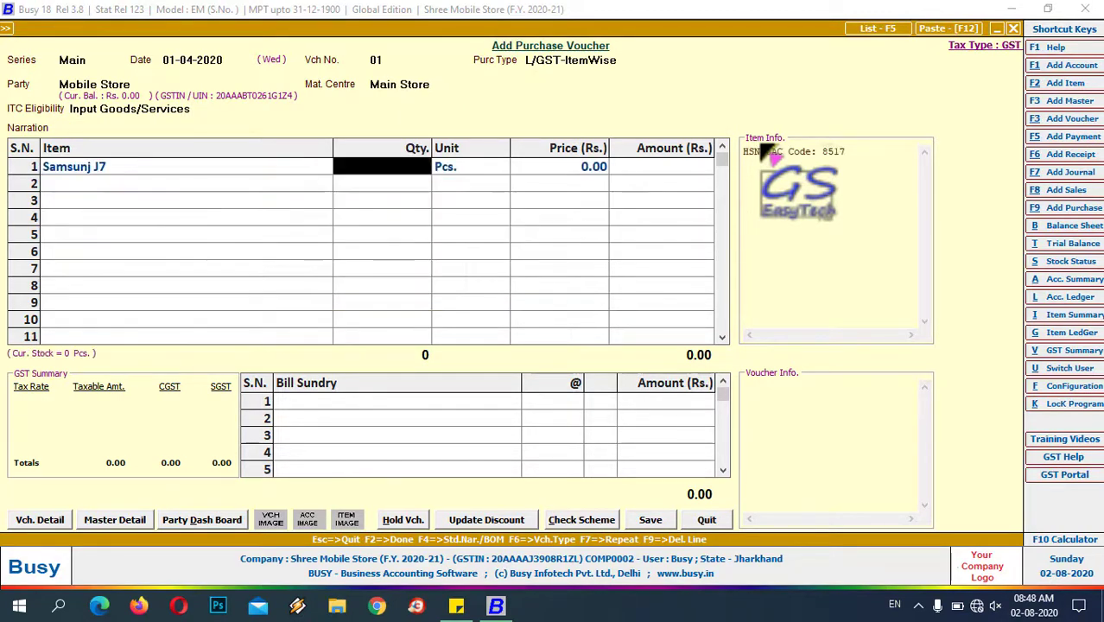
text(2)
key(Return)
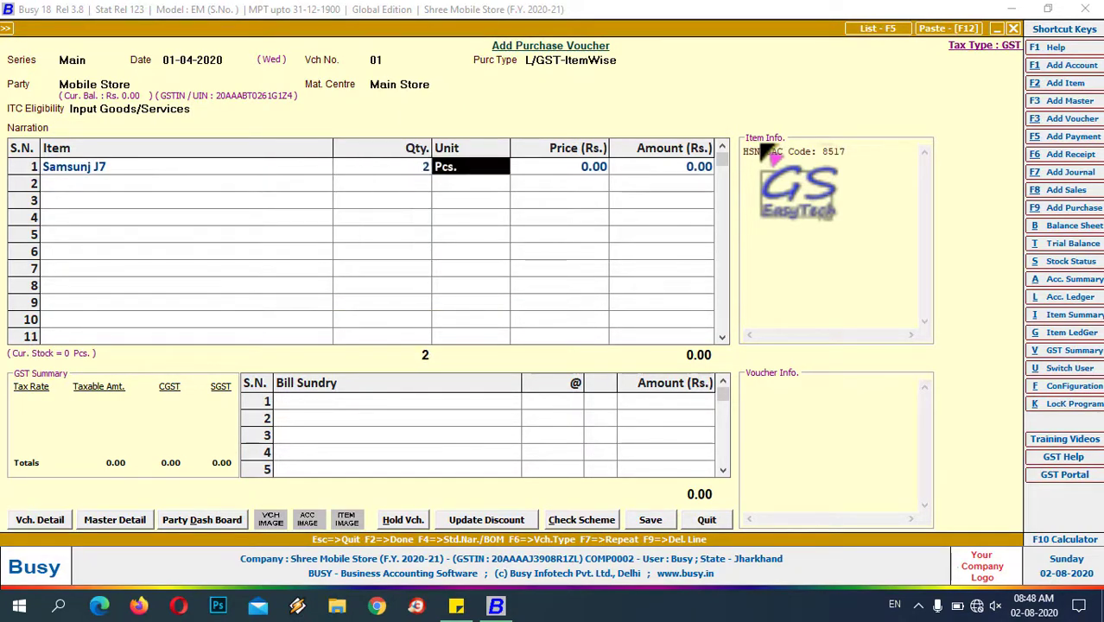
key(Return)
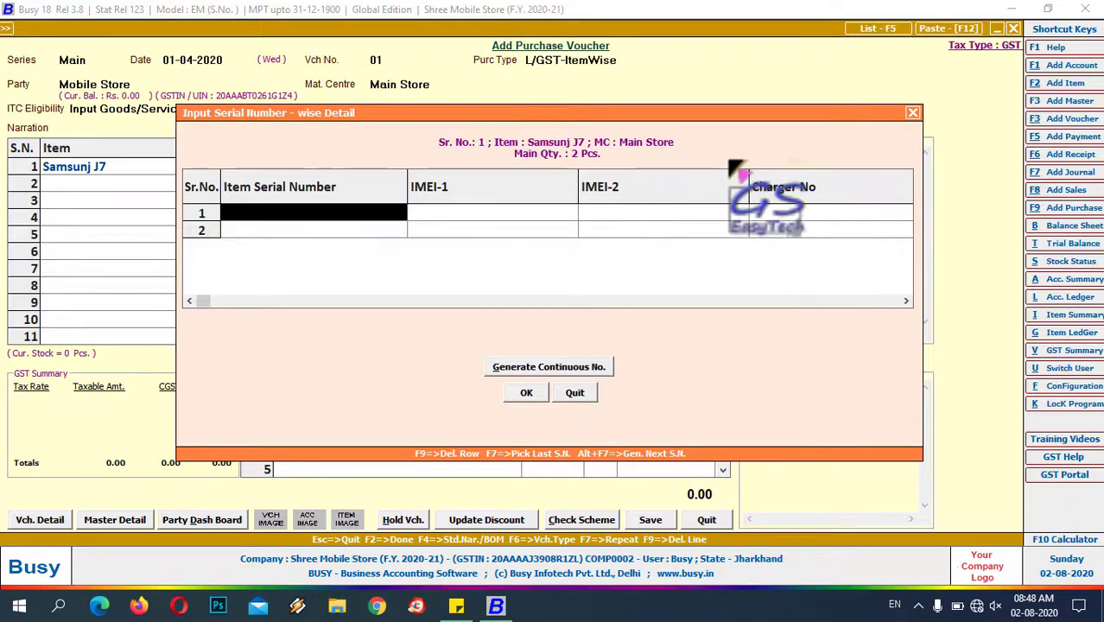
- Record serial 01 with IMEI-1 3333, IMEI-2 4444, charger 12 and model Gold
text(01)
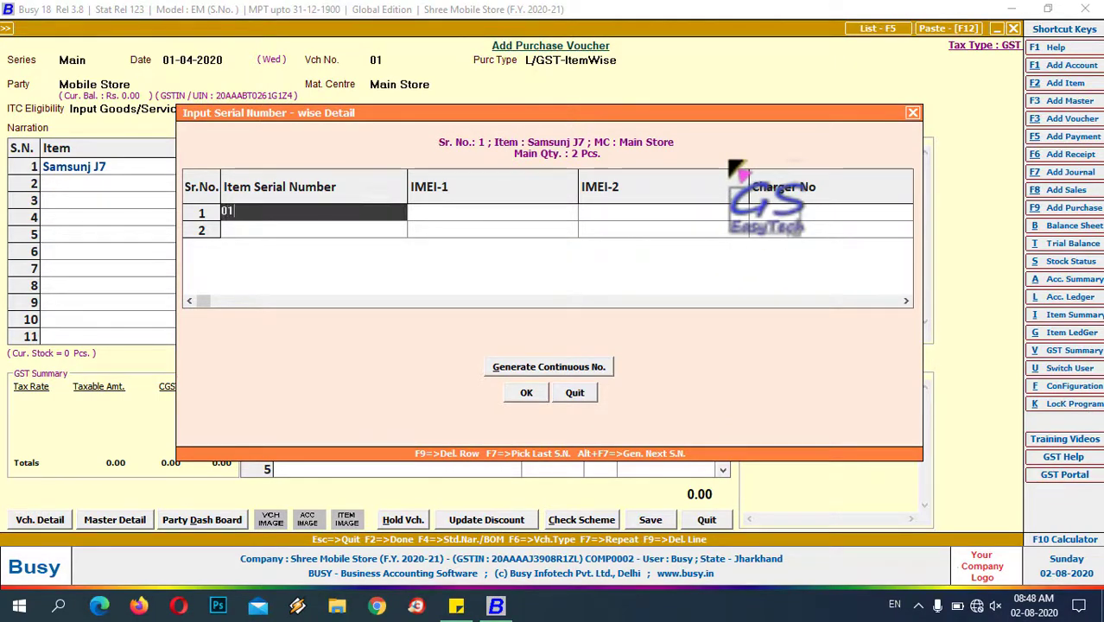
key(Return)
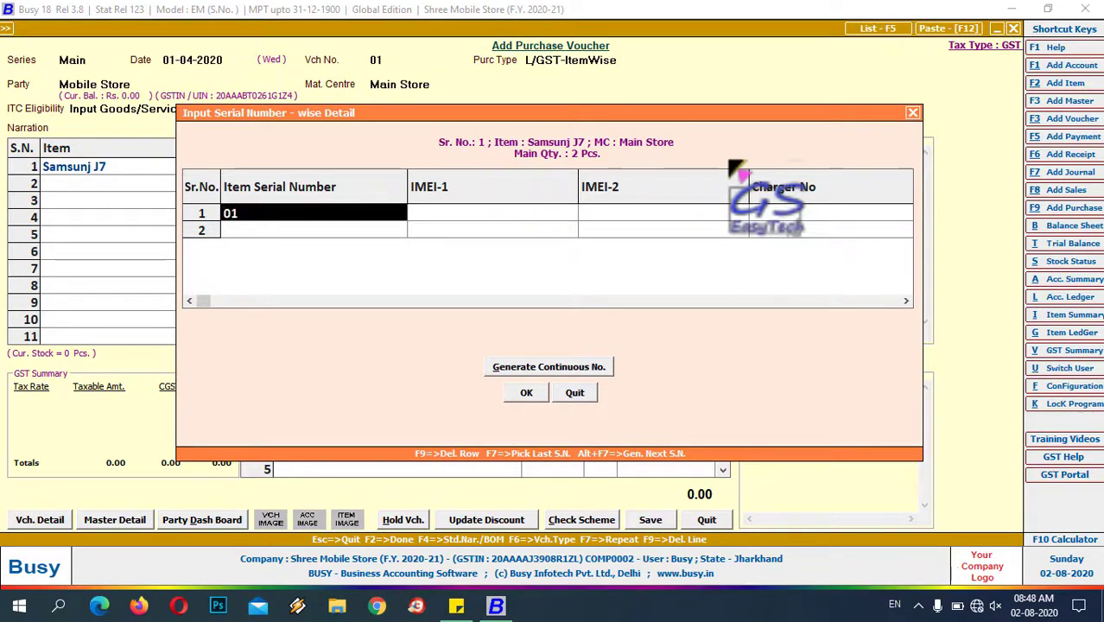
key(Return)
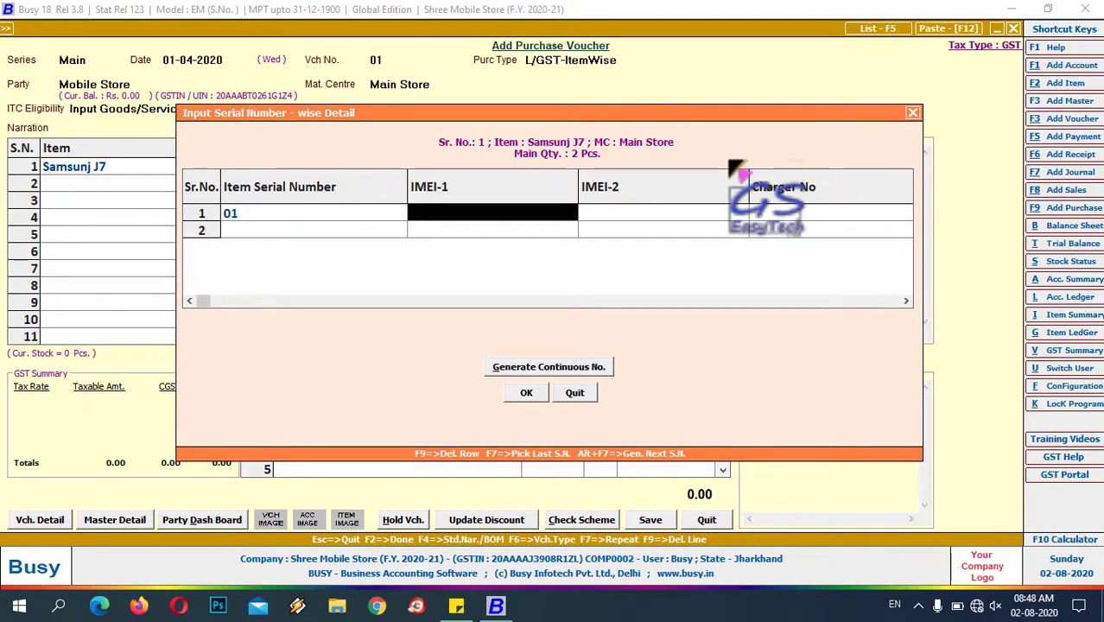
text(3333)
key(Return)
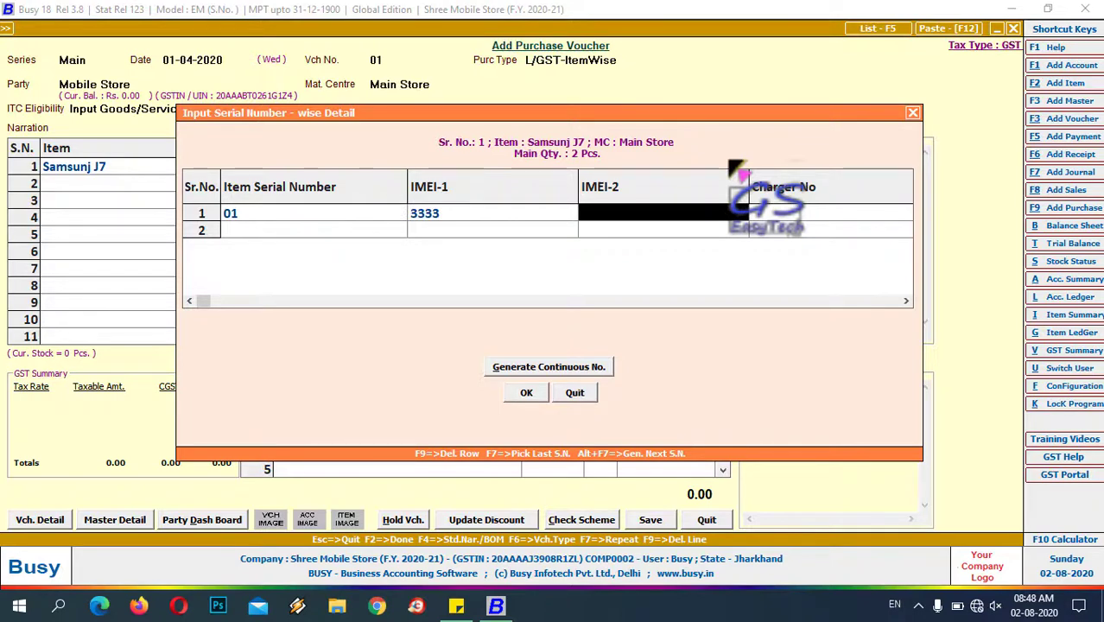
text(4444)
key(Return)
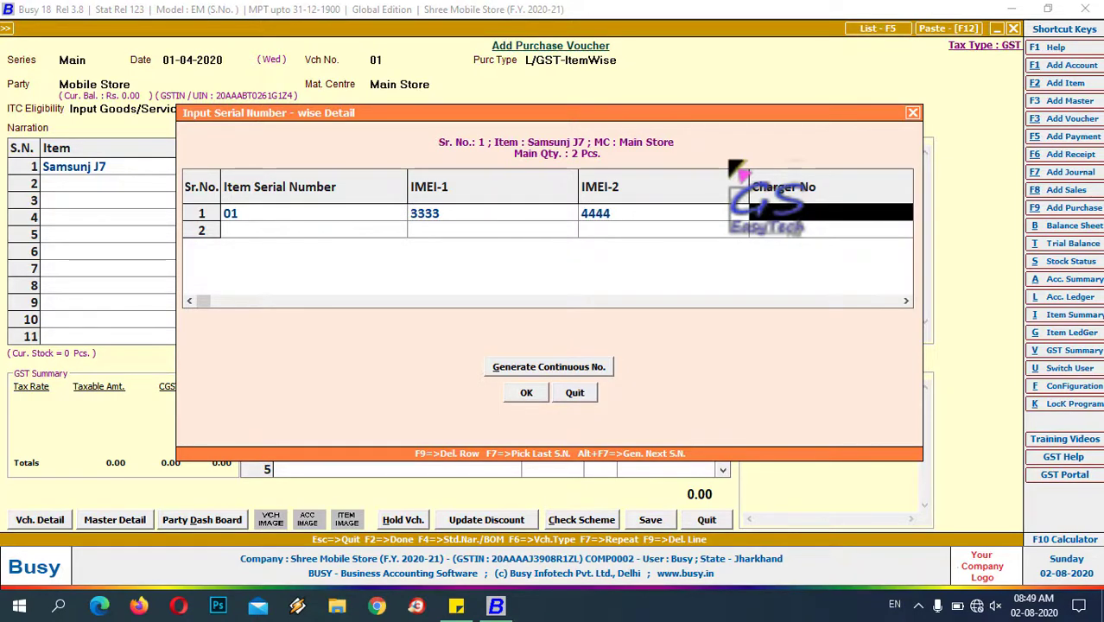
text(12)
key(Return)
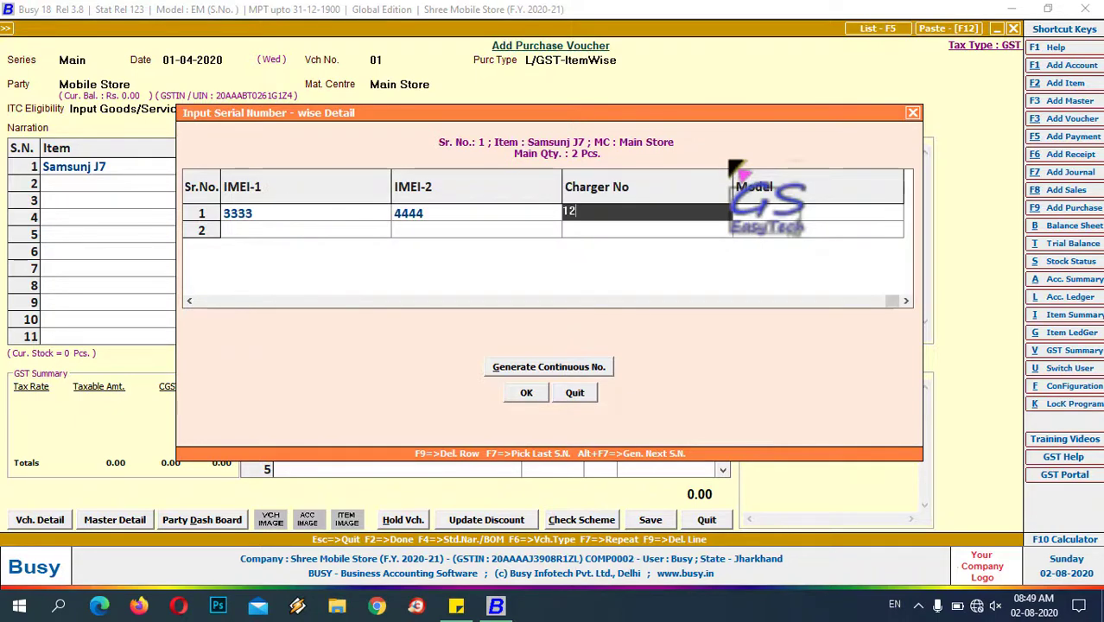
text(gal)
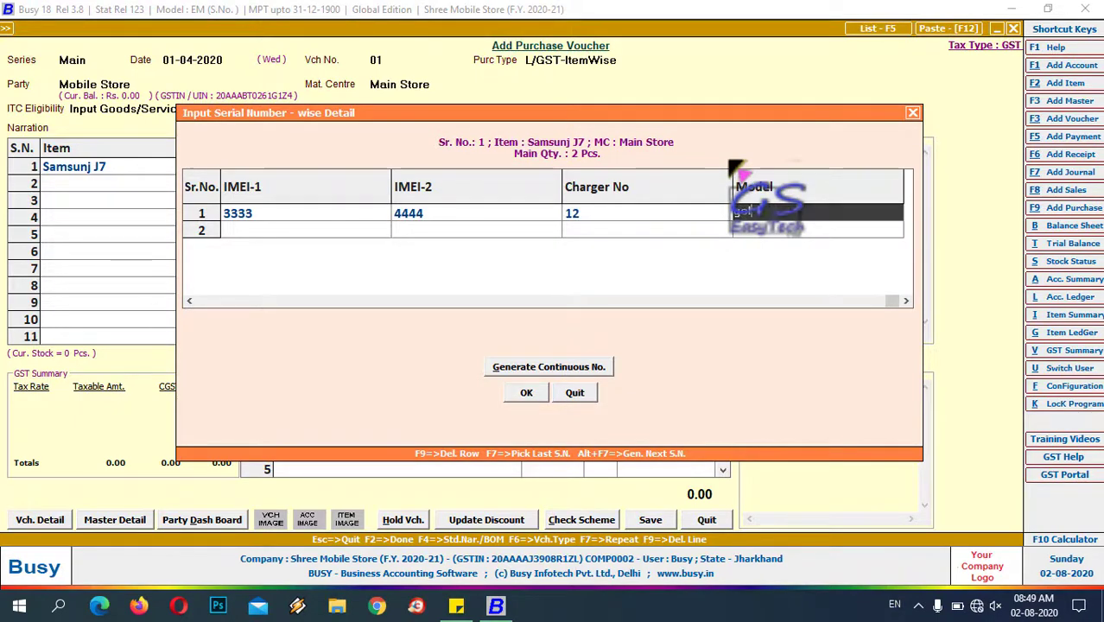
key(Return)
- Record serial 02 with IMEI-1 6666, IMEI-2 7777, charger 32 and model Silver, then close the grid
text(02)
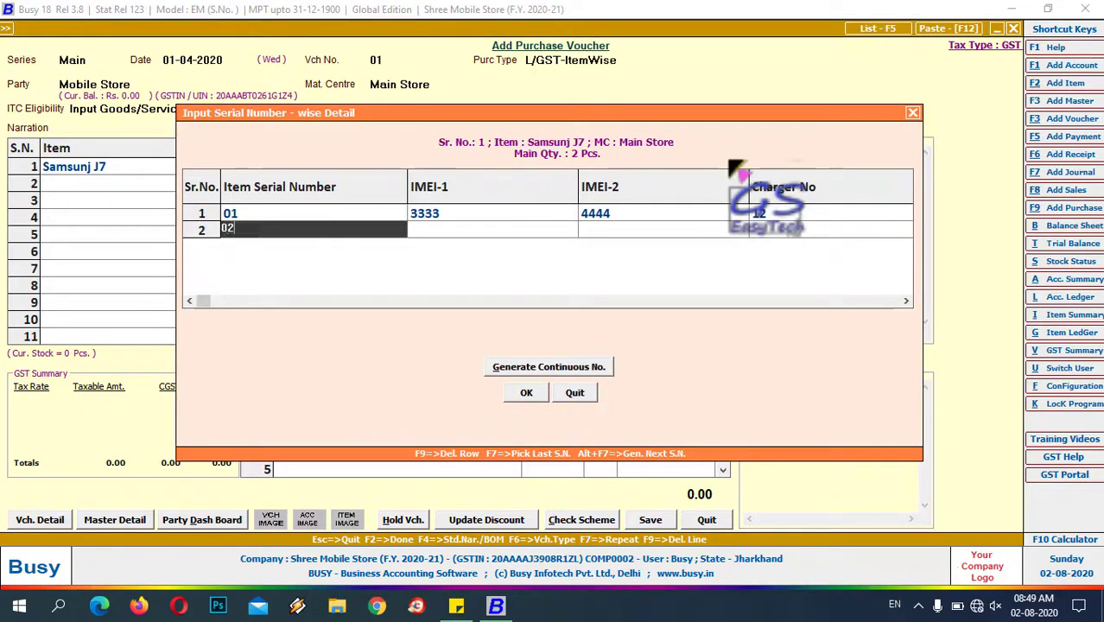
key(Return)
text(66)
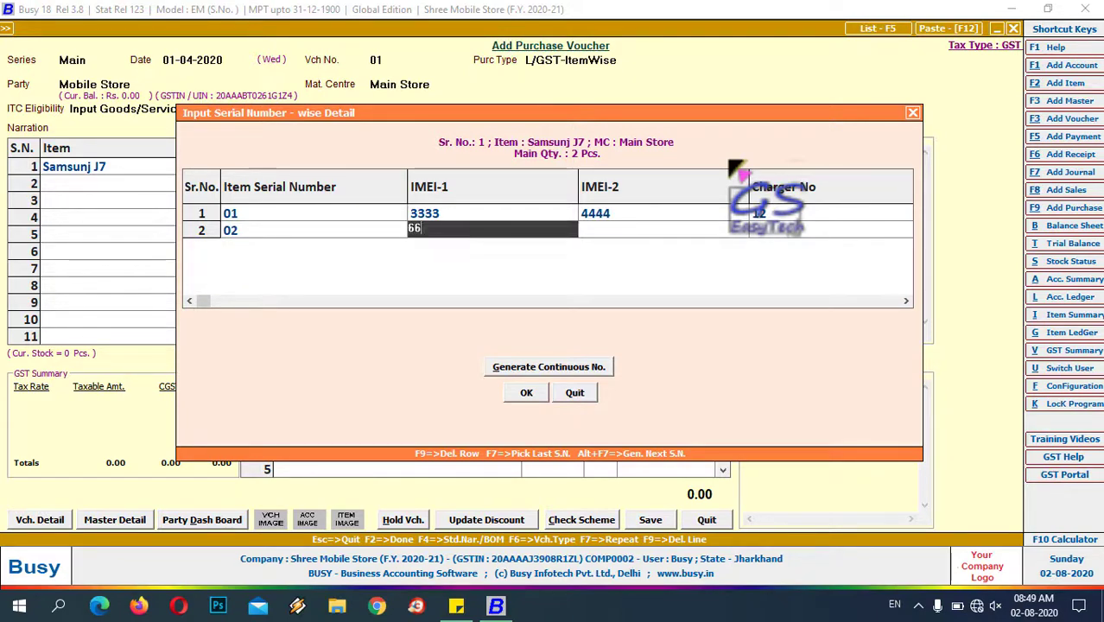
text(66)
key(Return)
text(77)
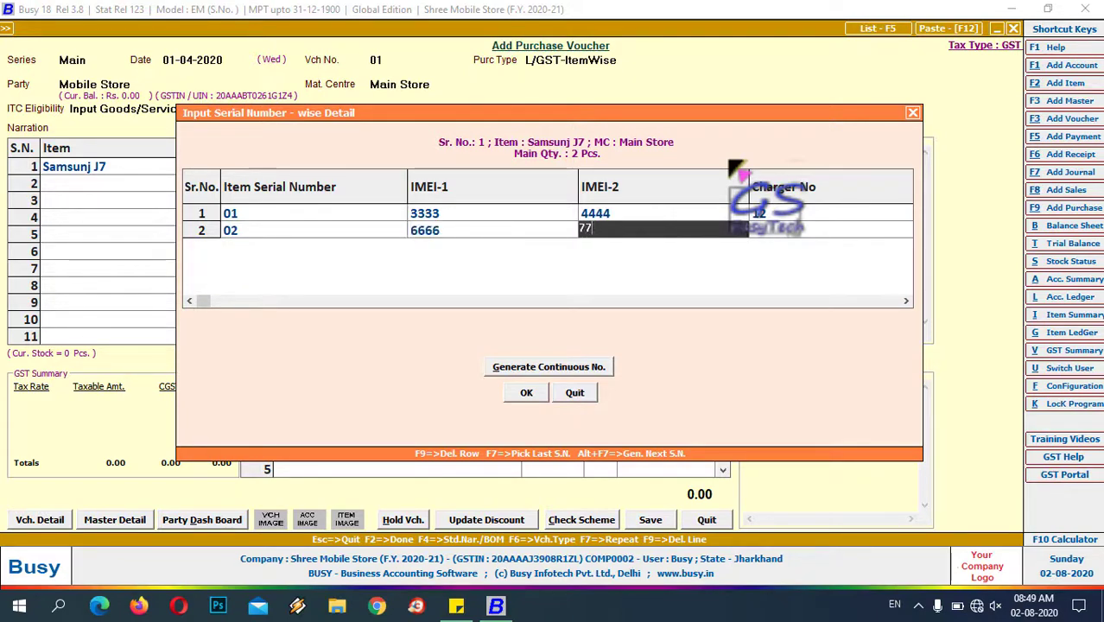
text(77)
key(Return)
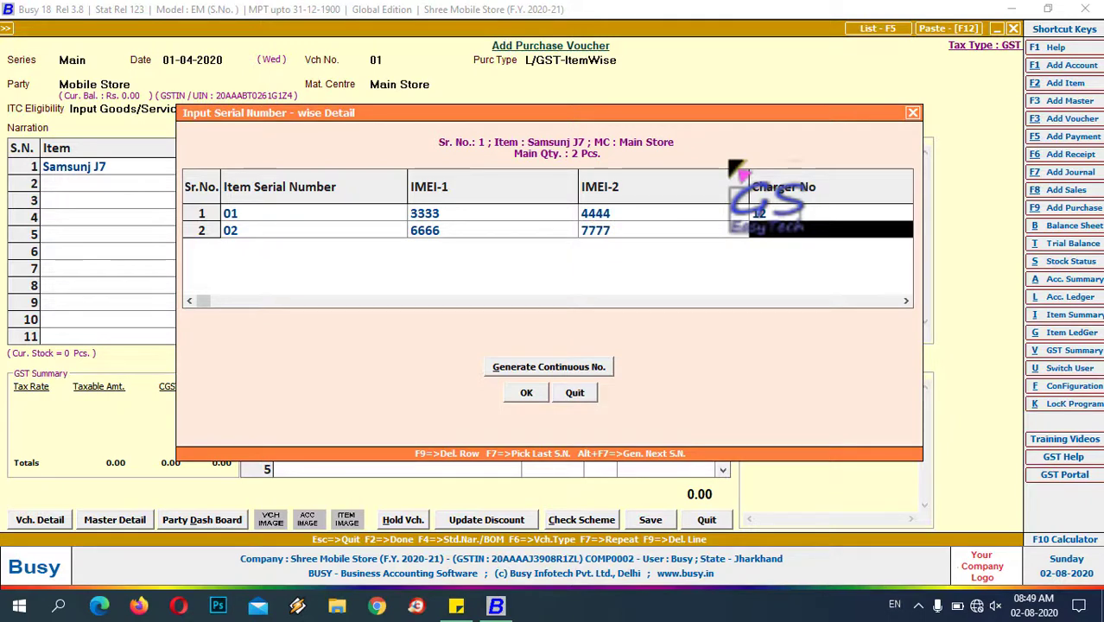
text(32)
key(Return)
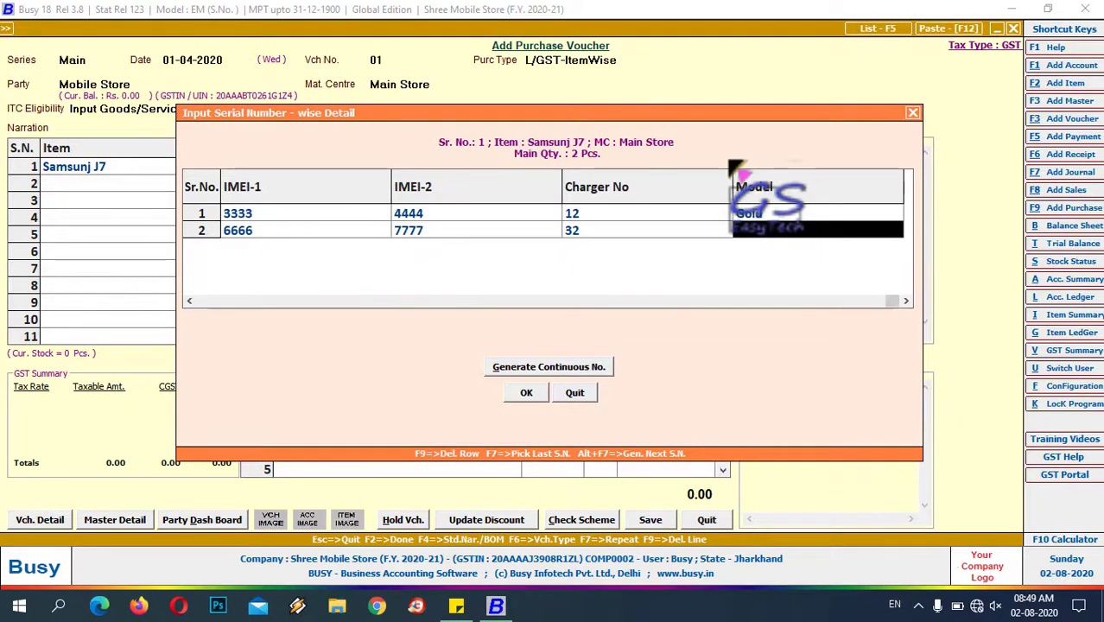
text(silver)
key(Return)
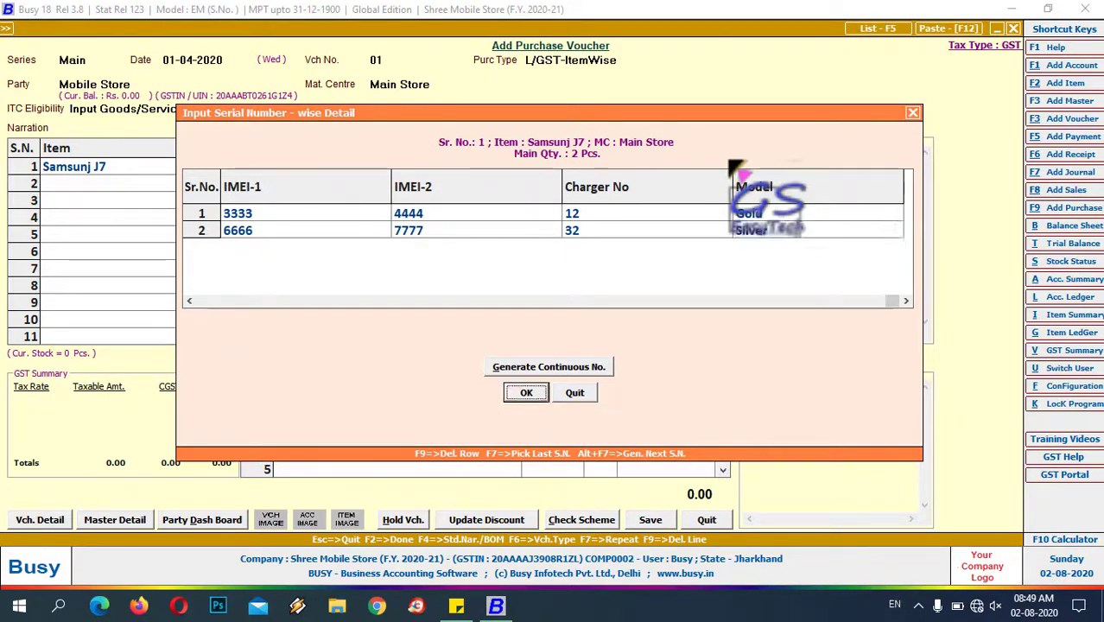
key(Return)
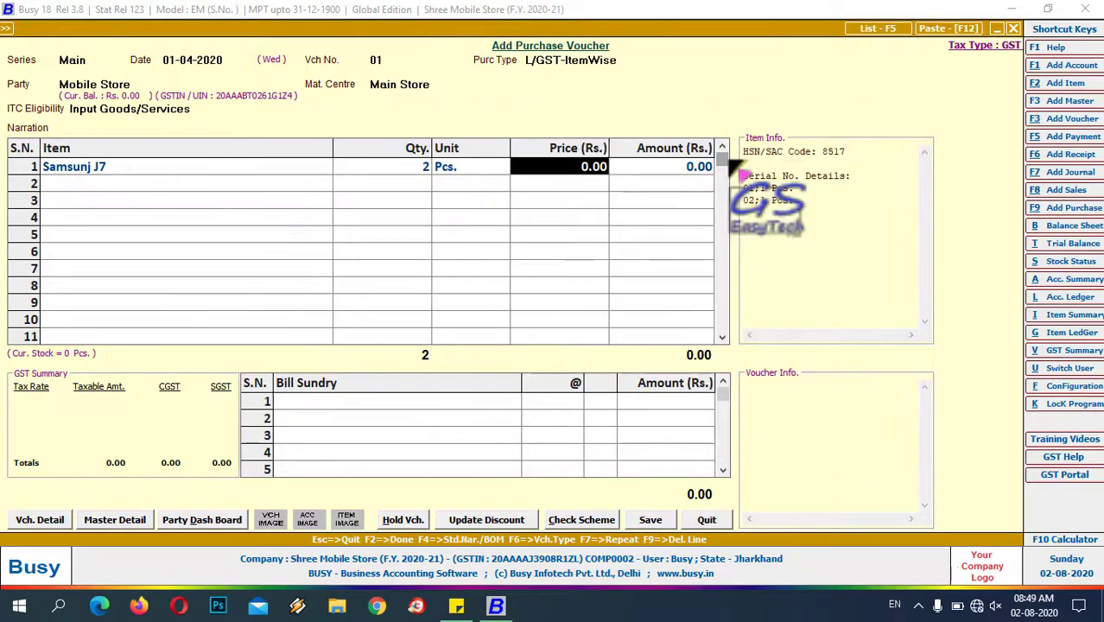
- Price Samsunj J7 at 8,500 and save the 20,060.00 purchase through the GST, salesman and bill-by-bill prompts
text(8,5)
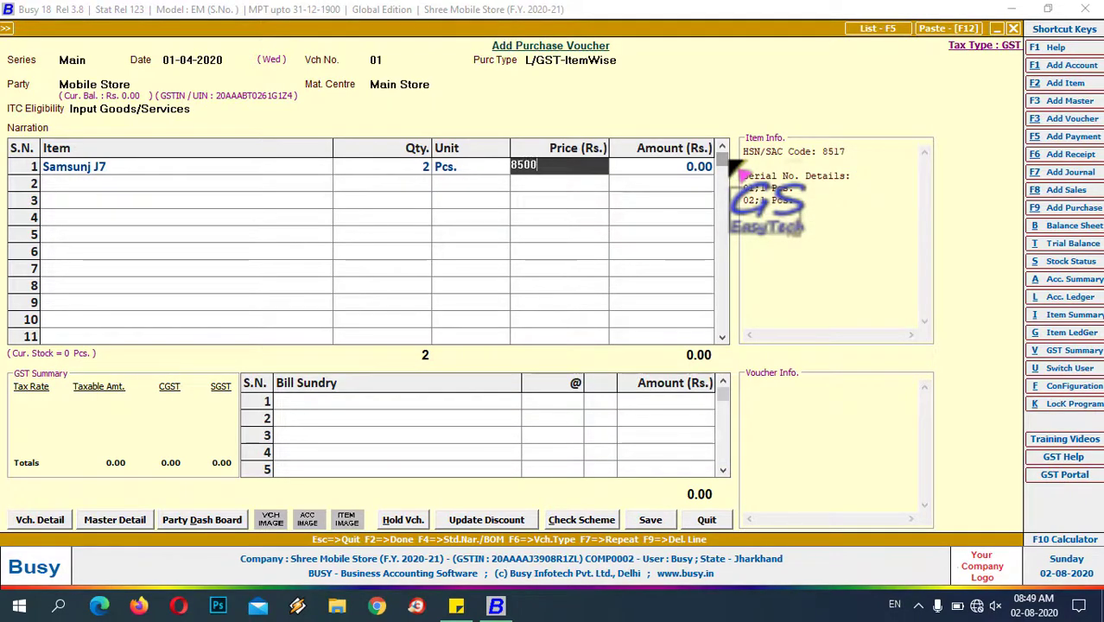
text(00)
key(Return)
key(Return)
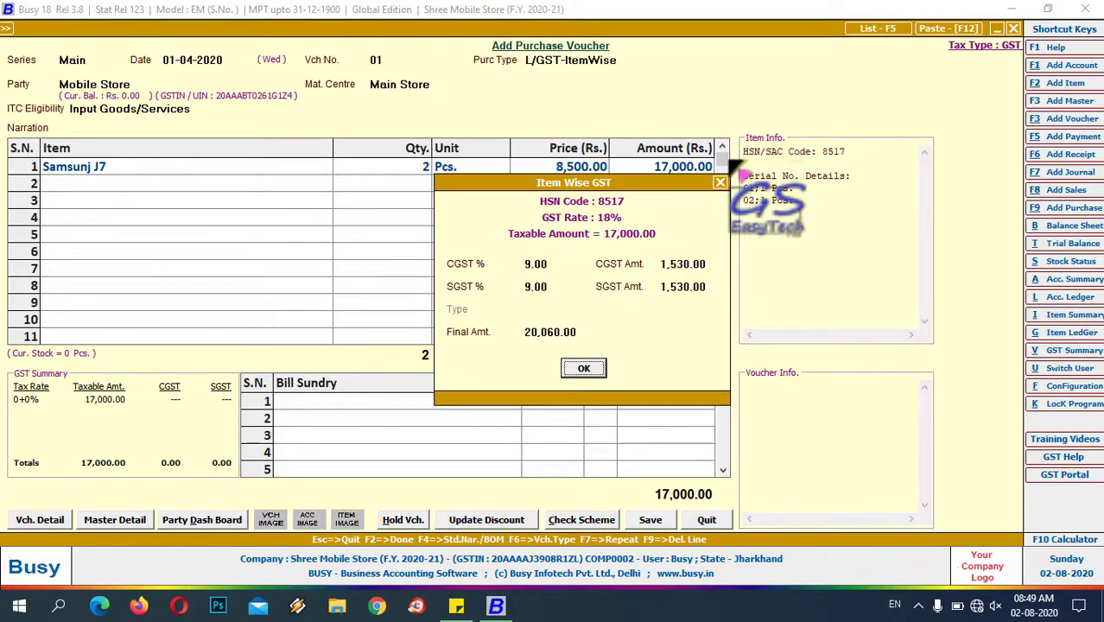
key(Return)
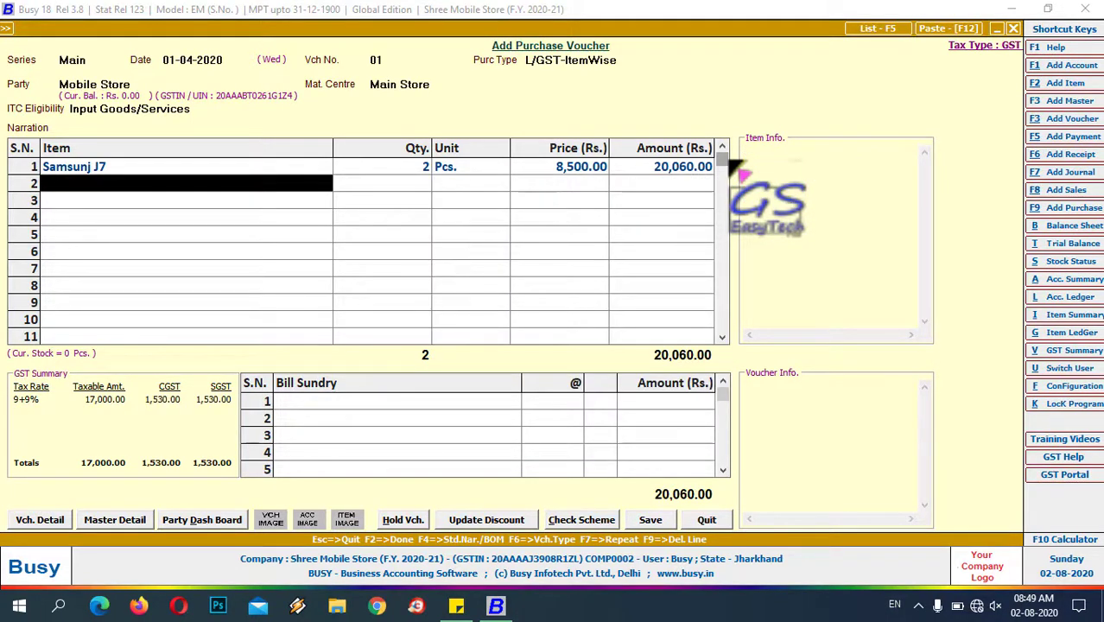
key(Return)
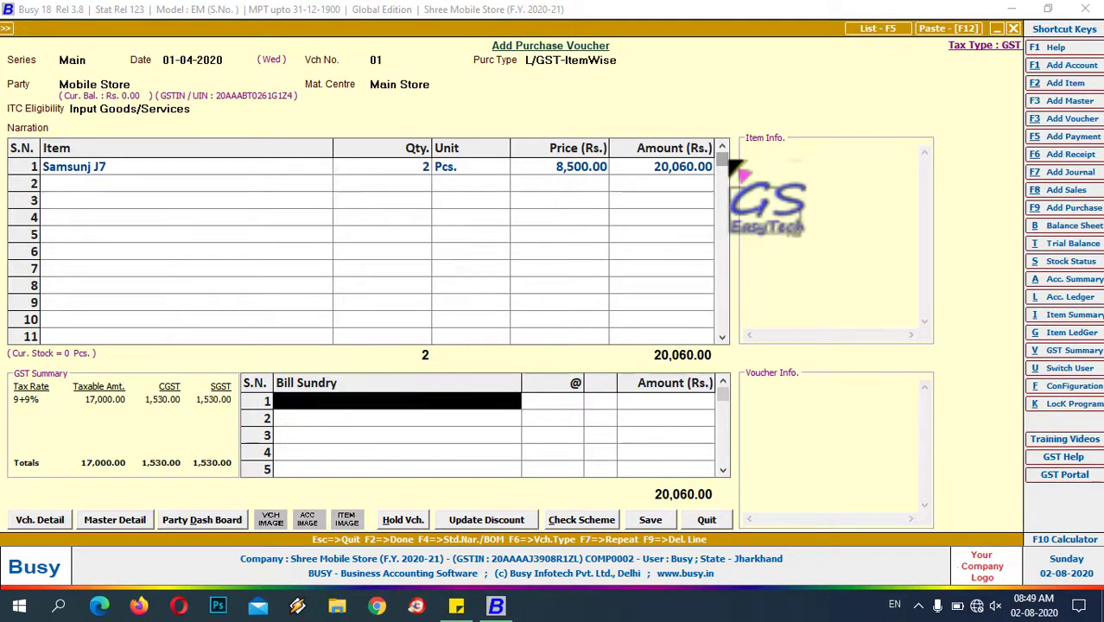
click(667, 521)
click(545, 359)
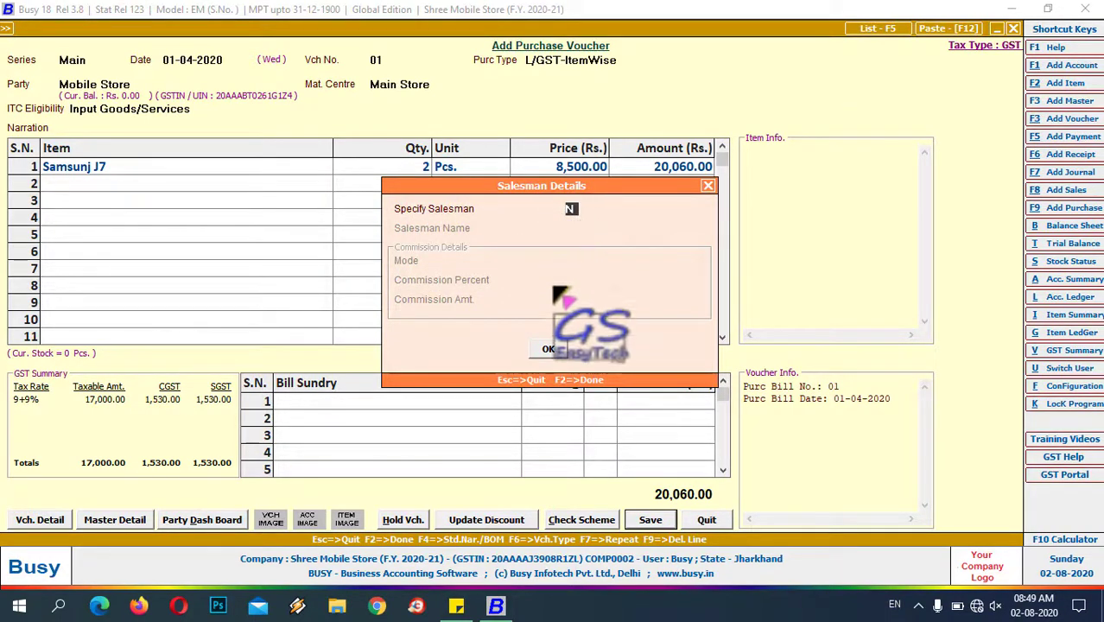
click(549, 350)
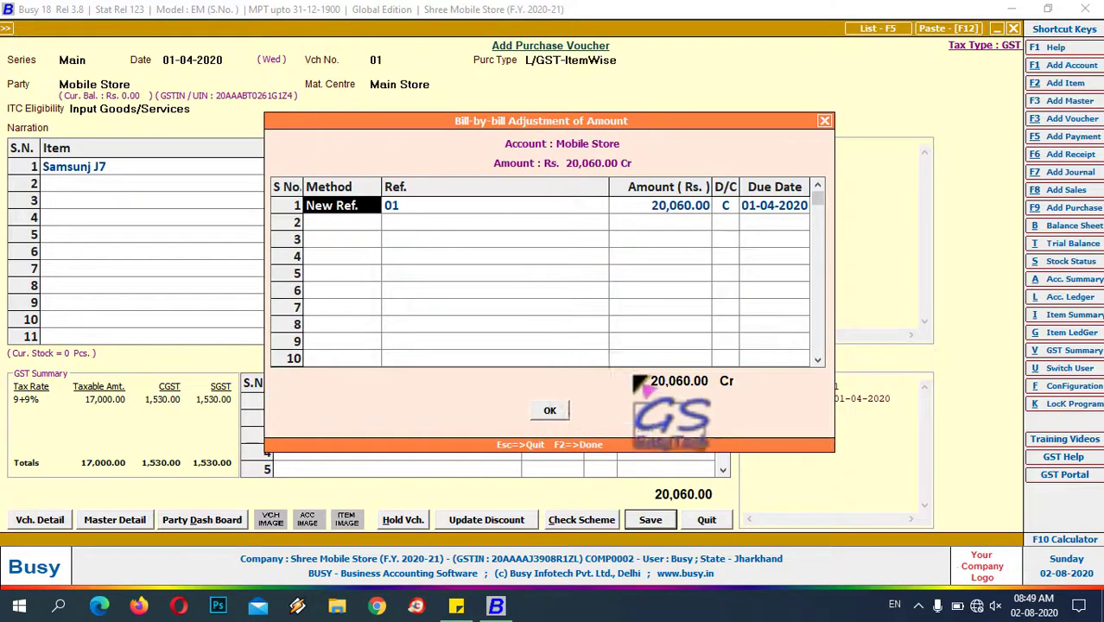
click(549, 412)
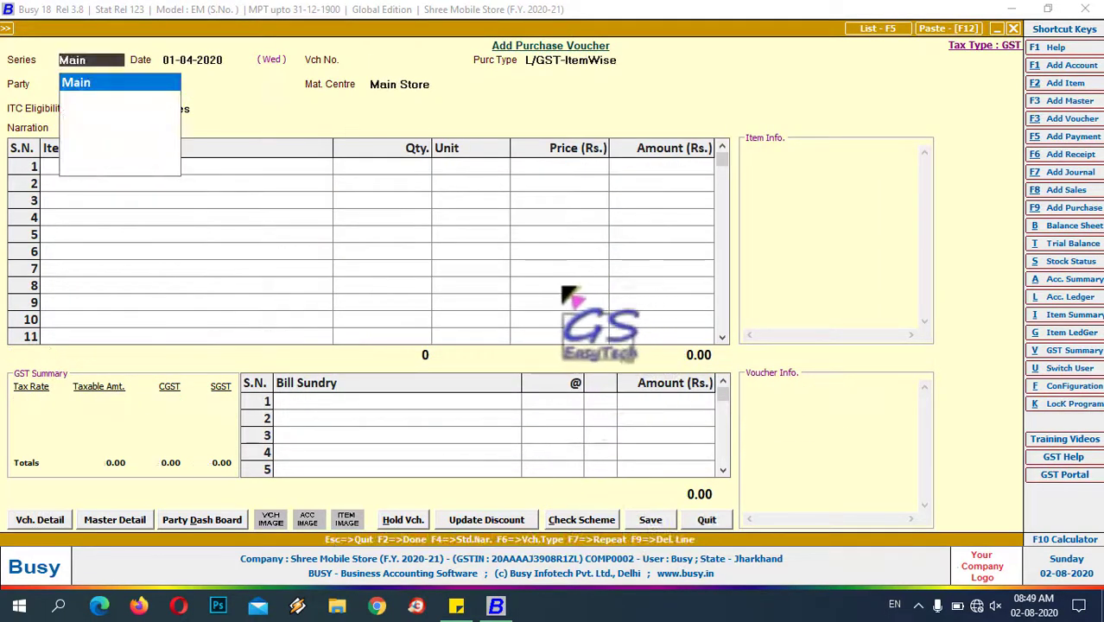
key(Escape)
key(Escape)
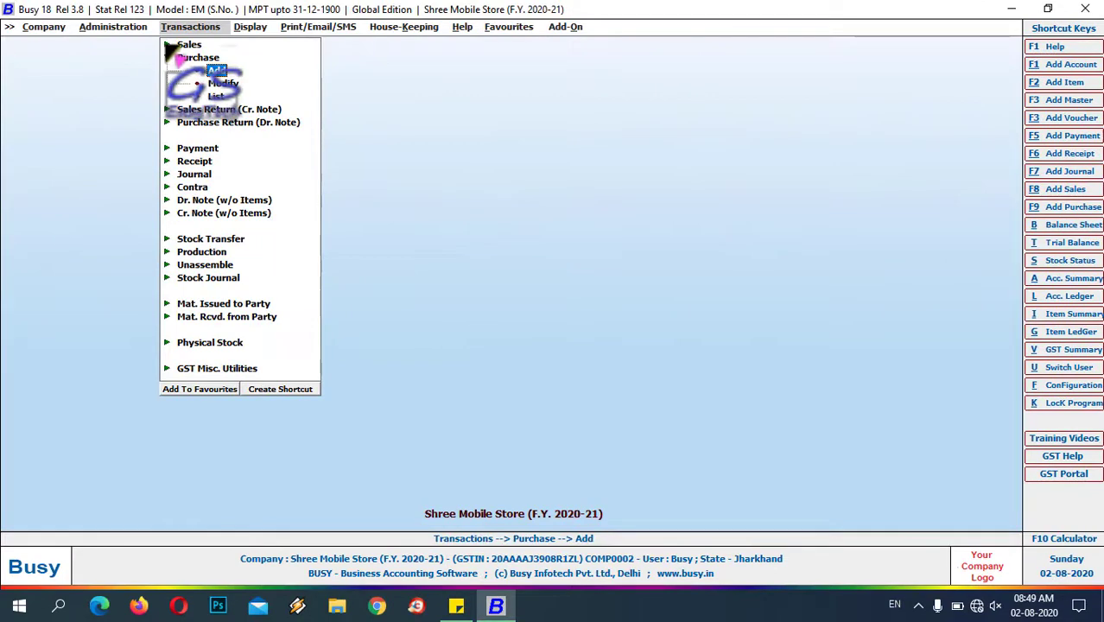
- Start a 02-08-2020 sales voucher for the customer with the salesman and Samsunj J7 in row 1
click(168, 44)
click(218, 58)
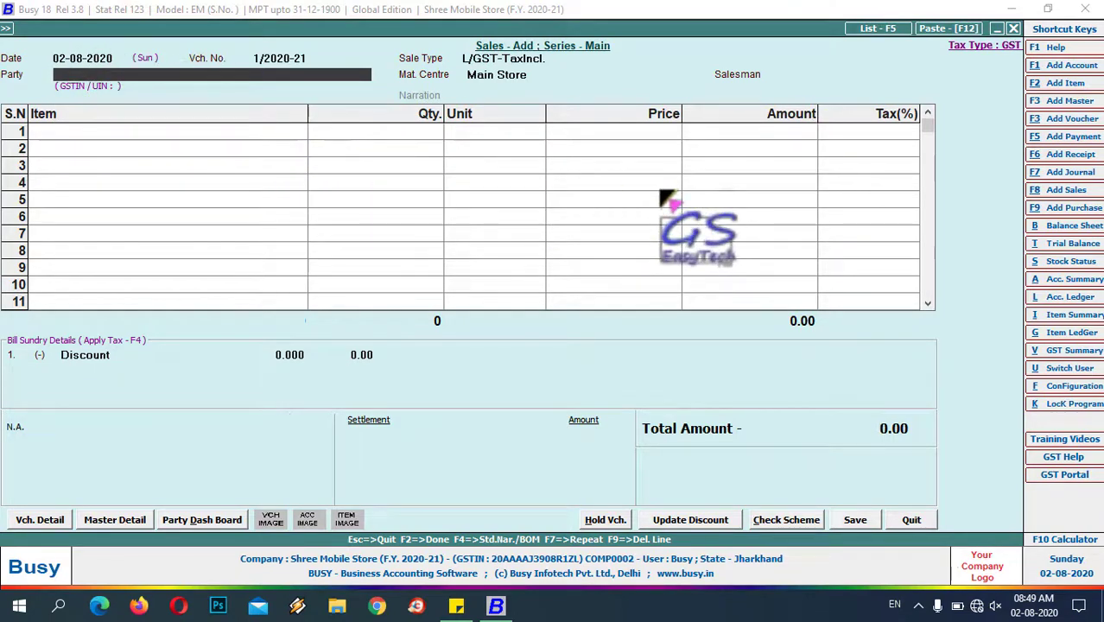
click(99, 58)
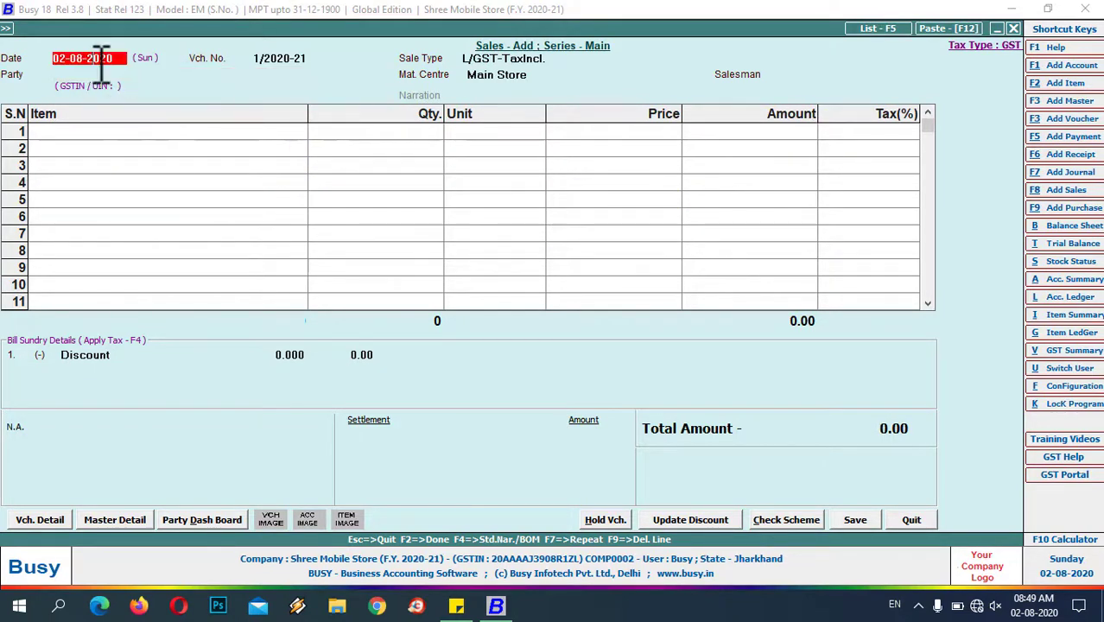
key(Return)
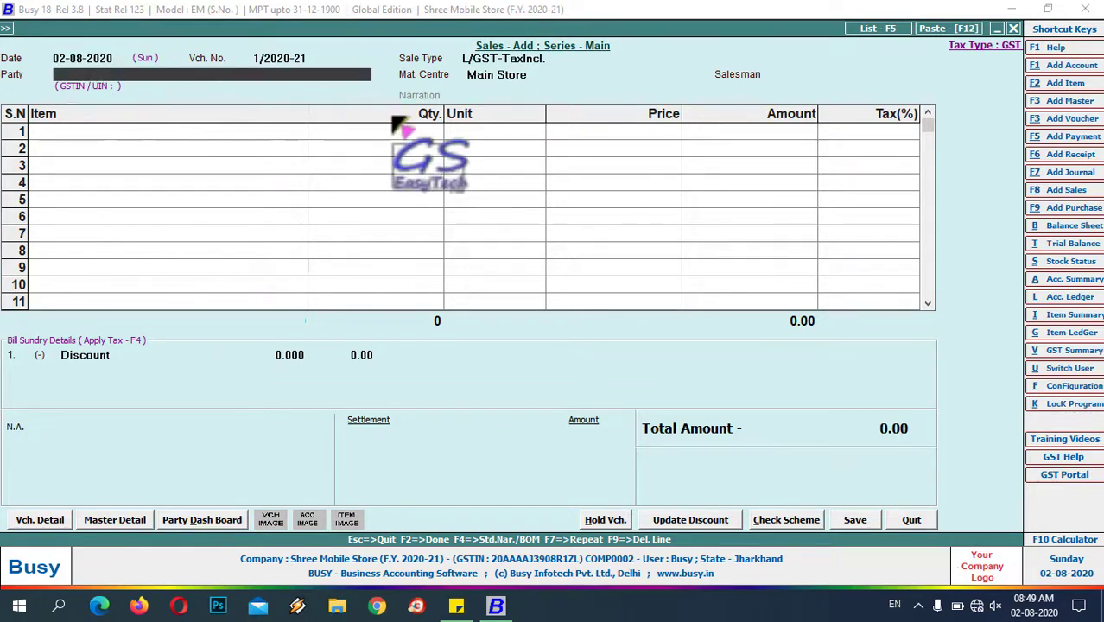
key(Return)
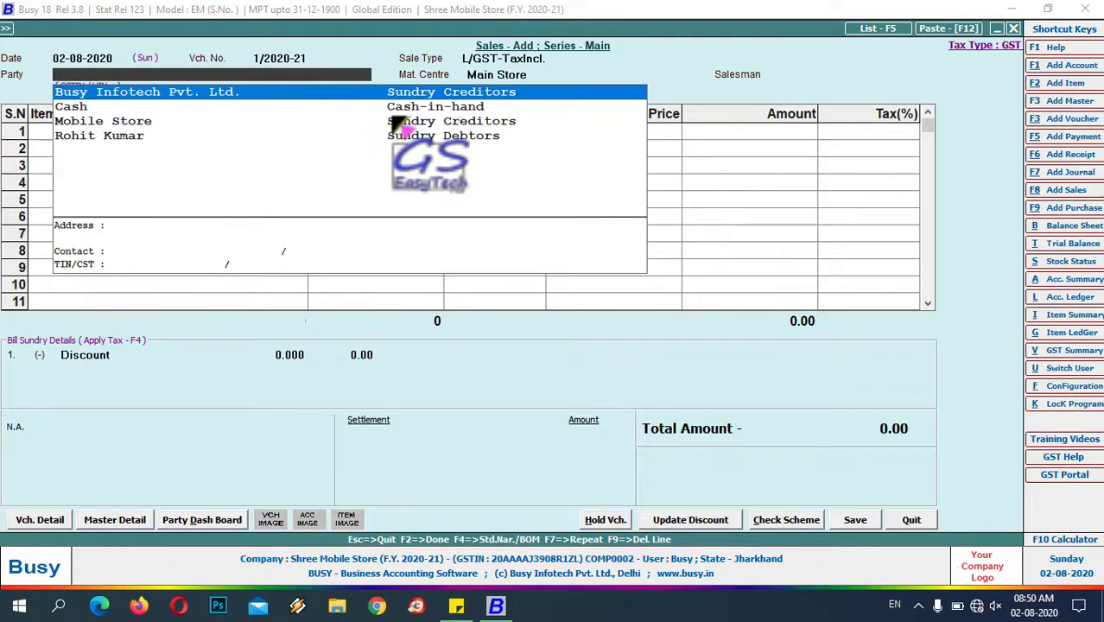
key(Down)
key(Down)
key(Down)
key(Return)
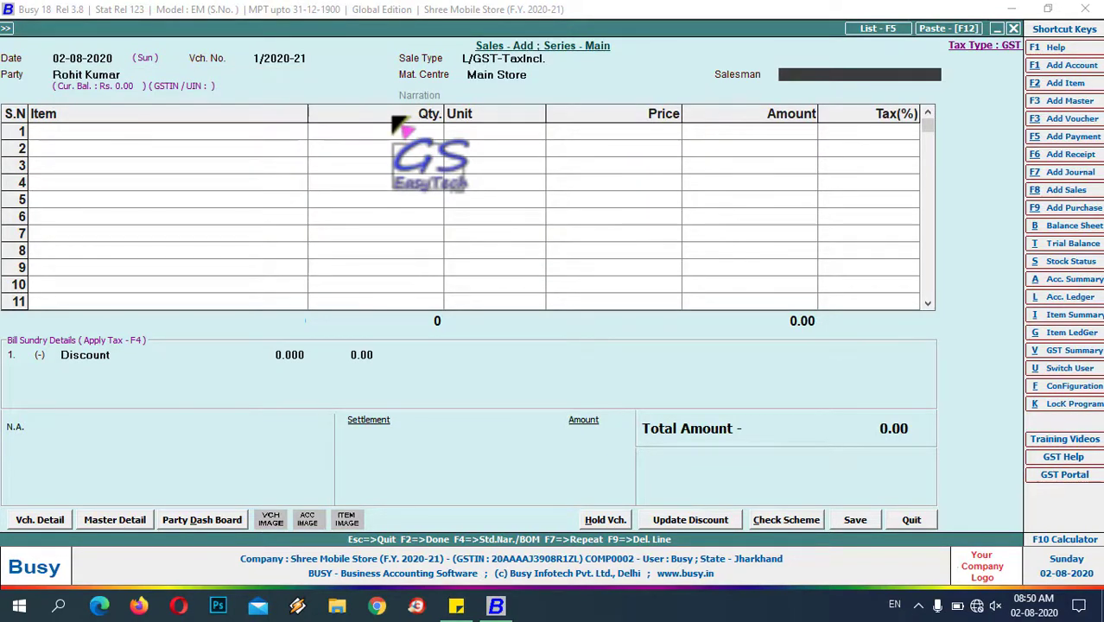
key(Return)
key(Return)
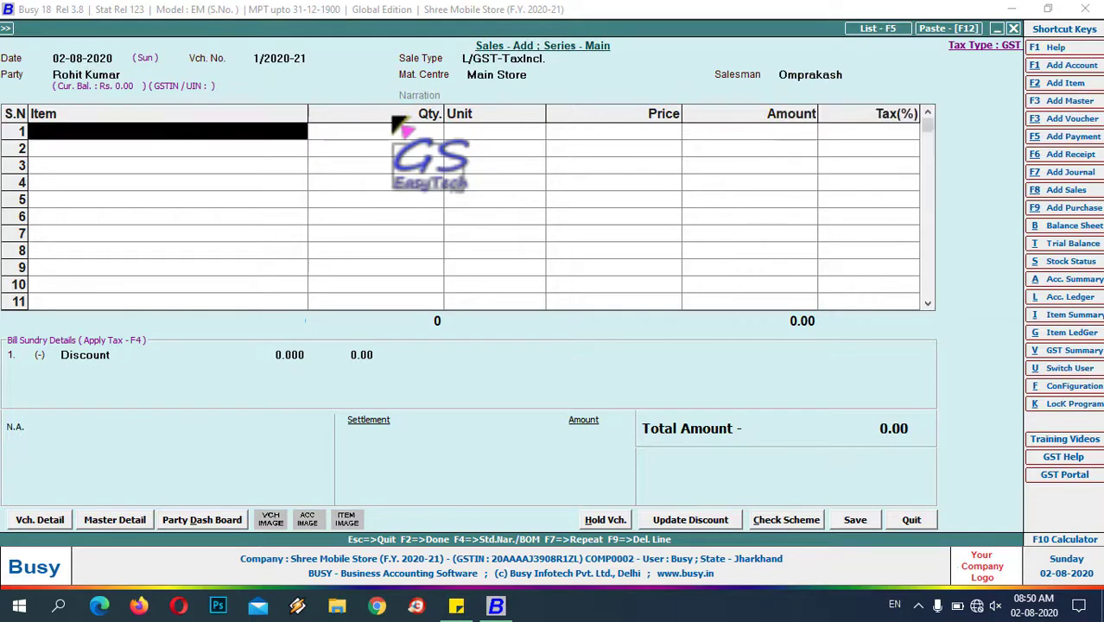
text(s)
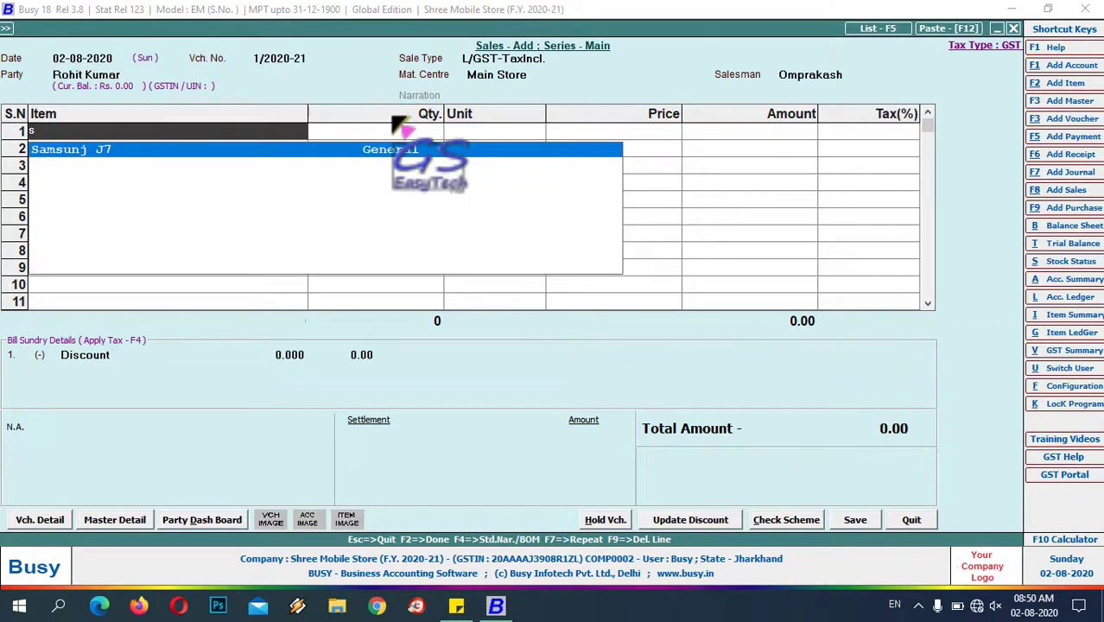
key(Return)
key(Return)
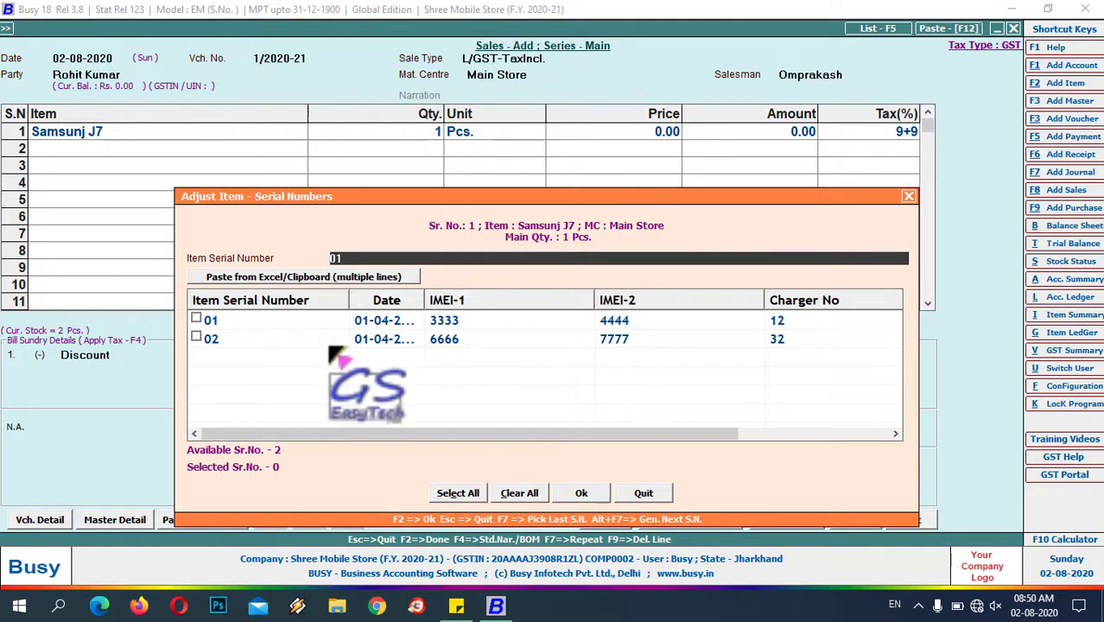
- Sell Samsunj J7 serial 01 at 9,500 with a 1% discount, then open the cash settlement
click(196, 318)
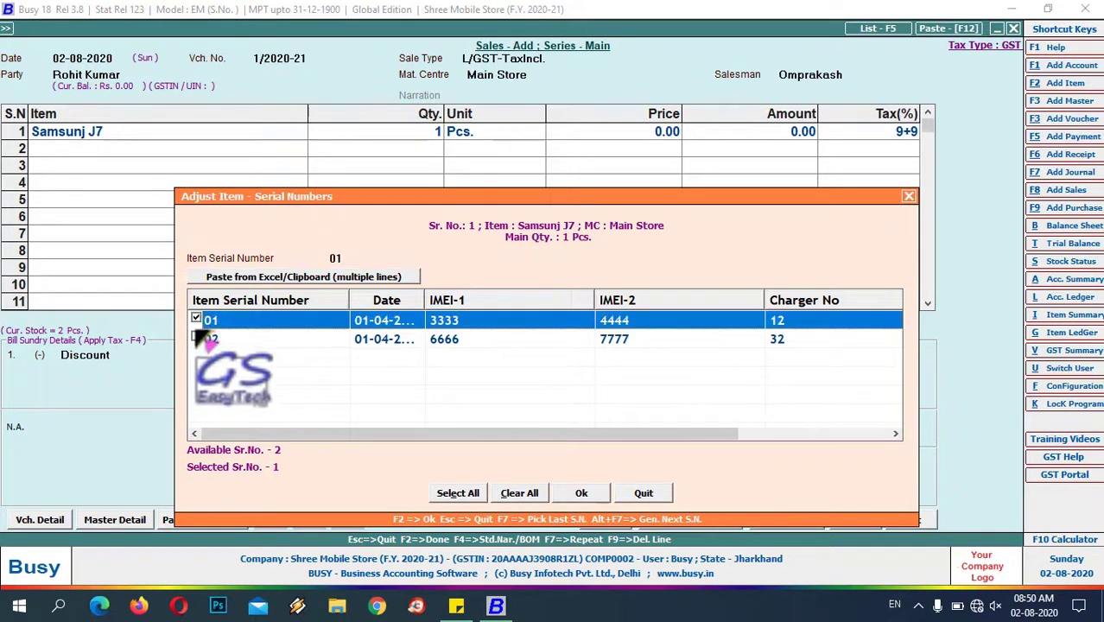
click(584, 493)
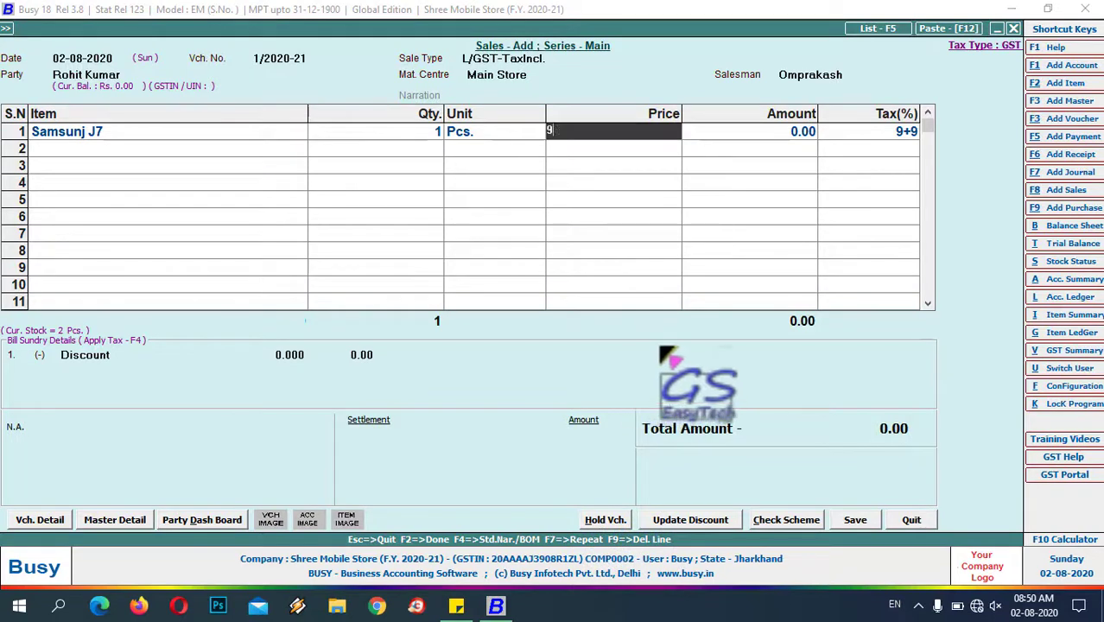
text(9500)
key(Return)
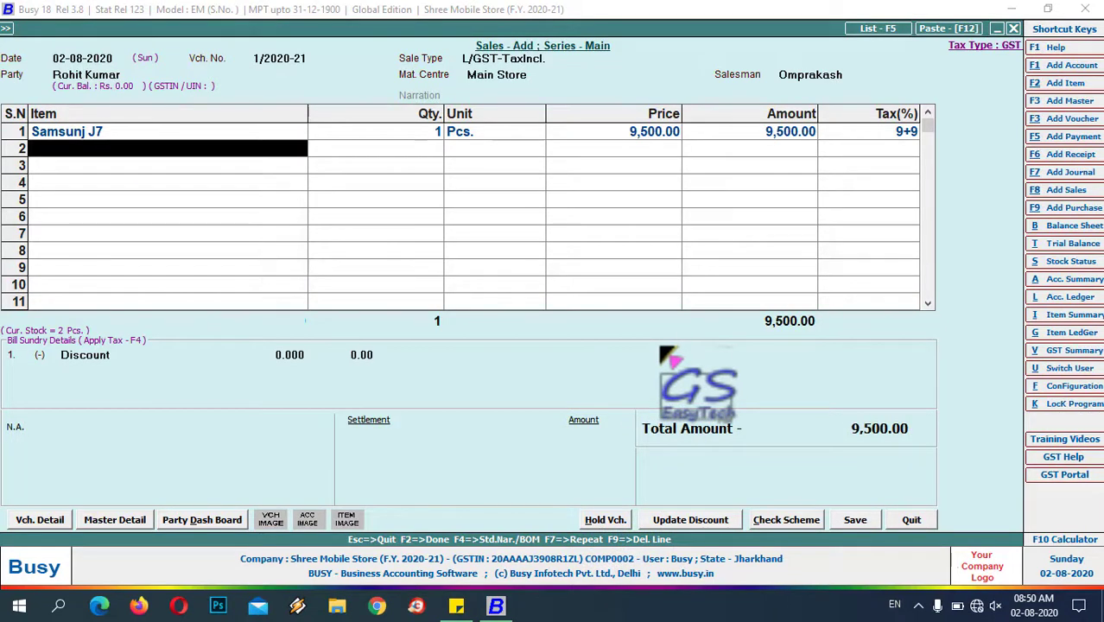
key(Return)
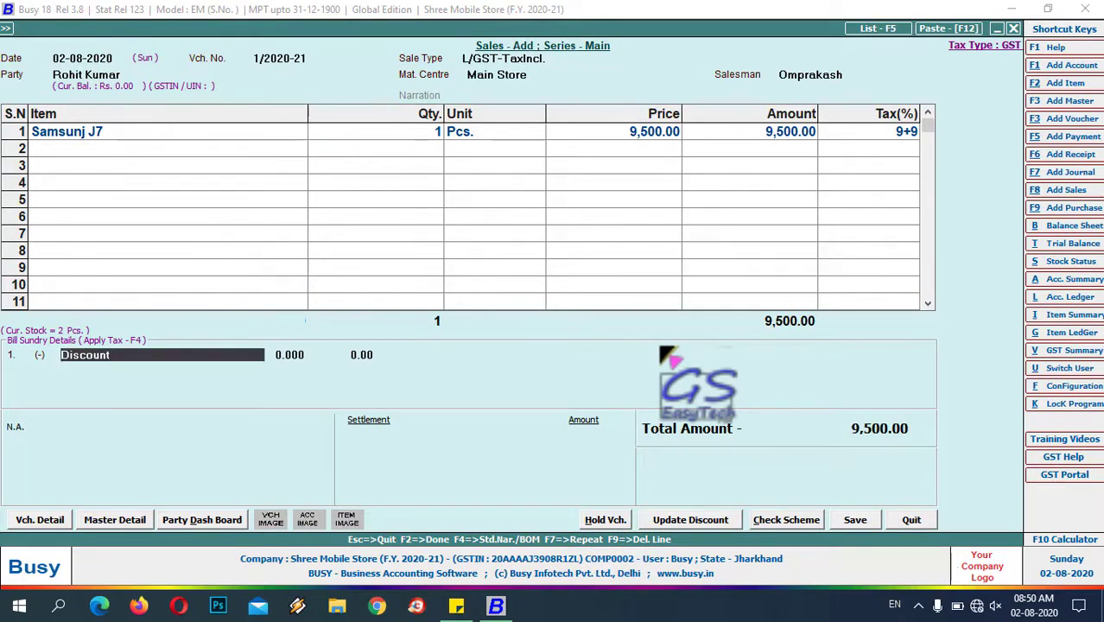
key(Return)
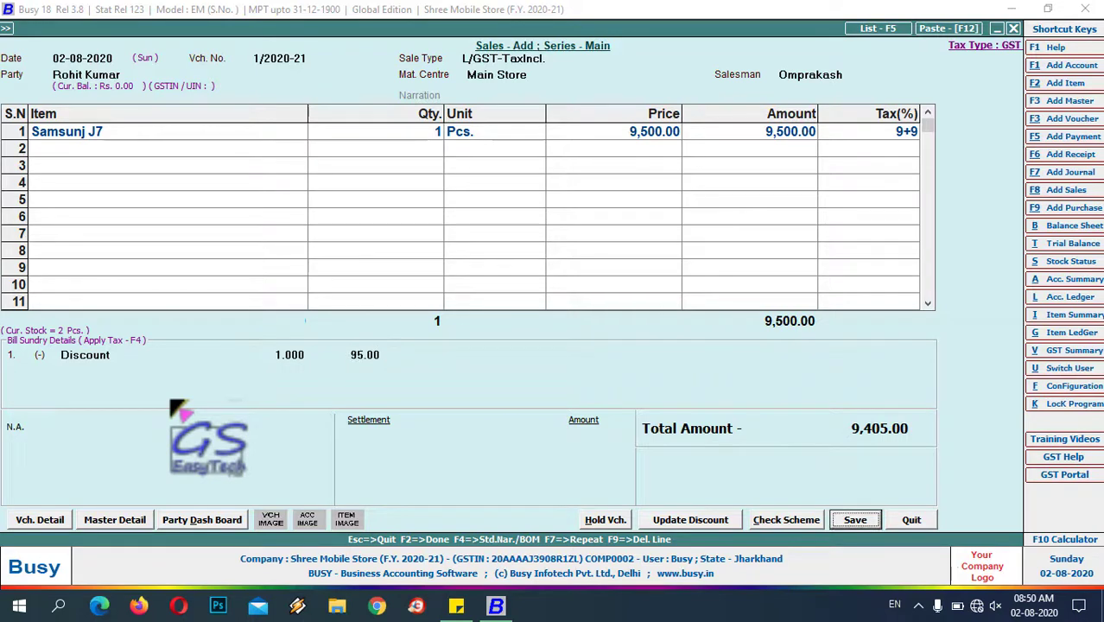
key(Return)
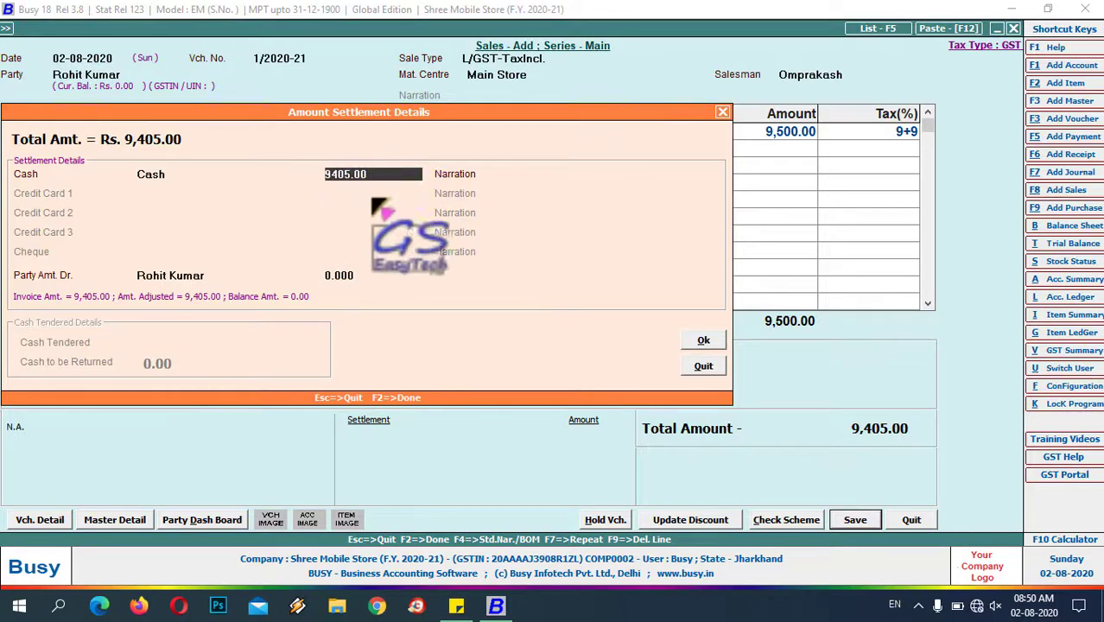
- Settle 9,405.00 in cash and set a 5% salesman commission of 397.79 Rs
key(Return)
key(Return)
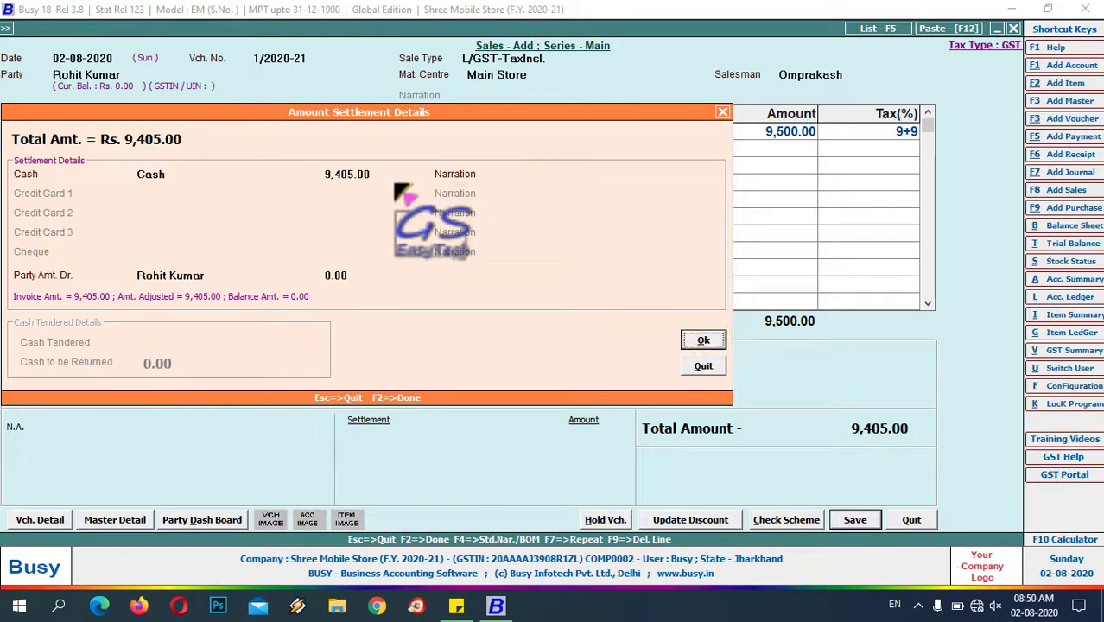
key(Return)
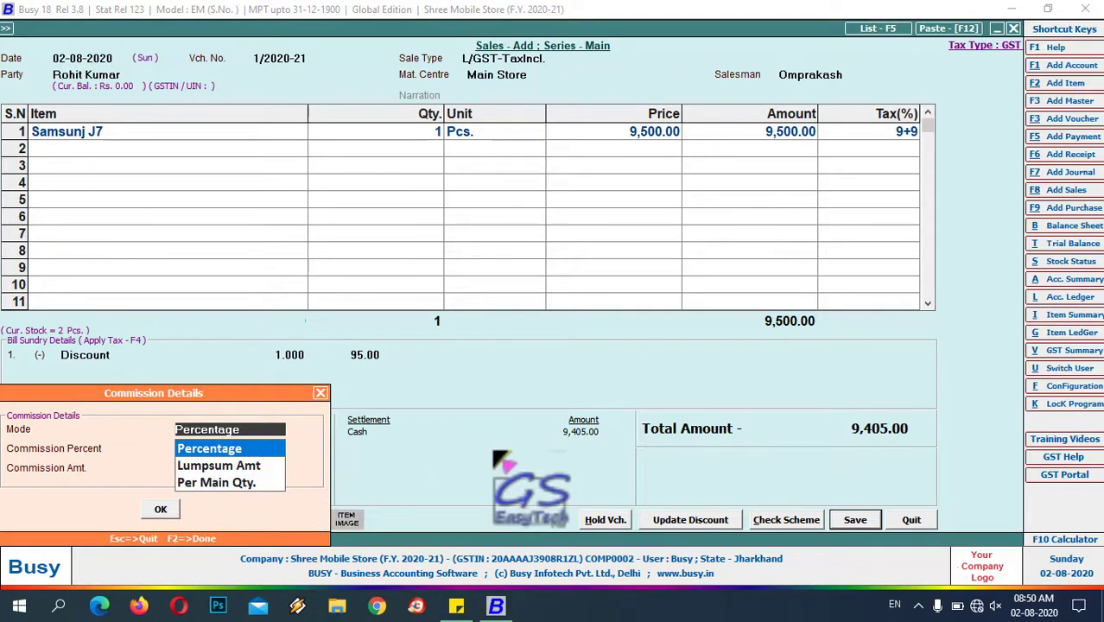
key(Return)
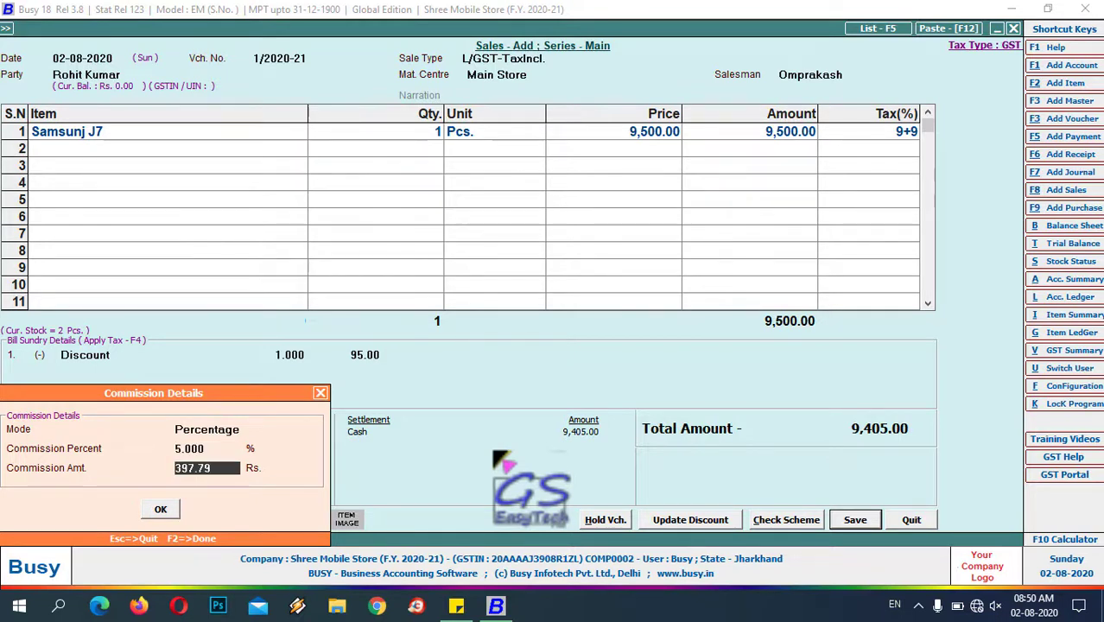
key(Return)
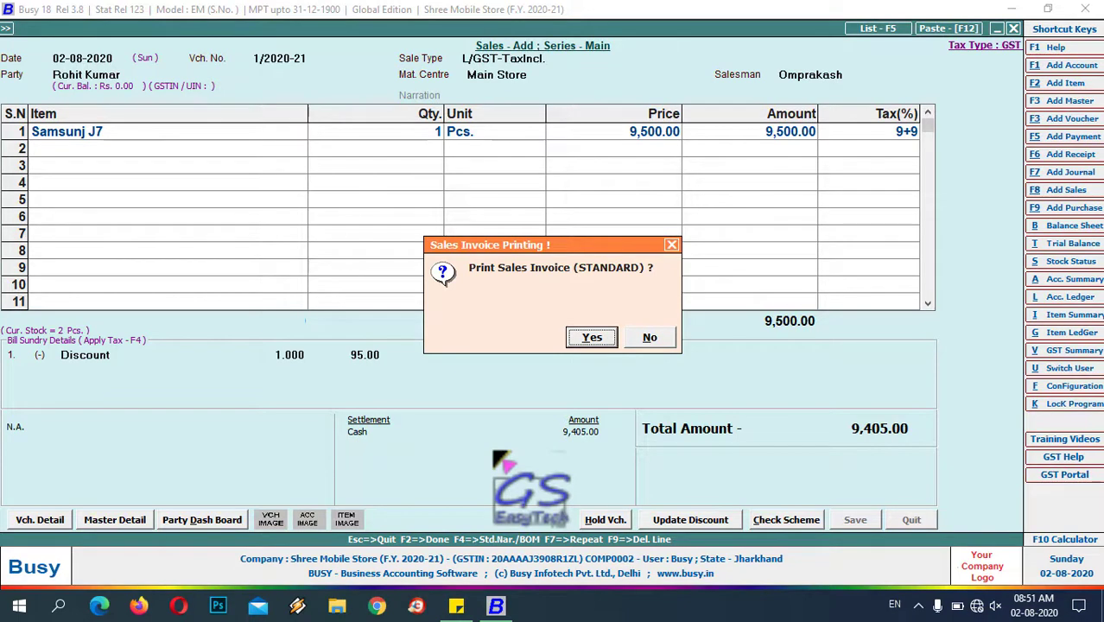
- Save the STANDARD invoice format and preview tax invoice 1/2020-21
key(Return)
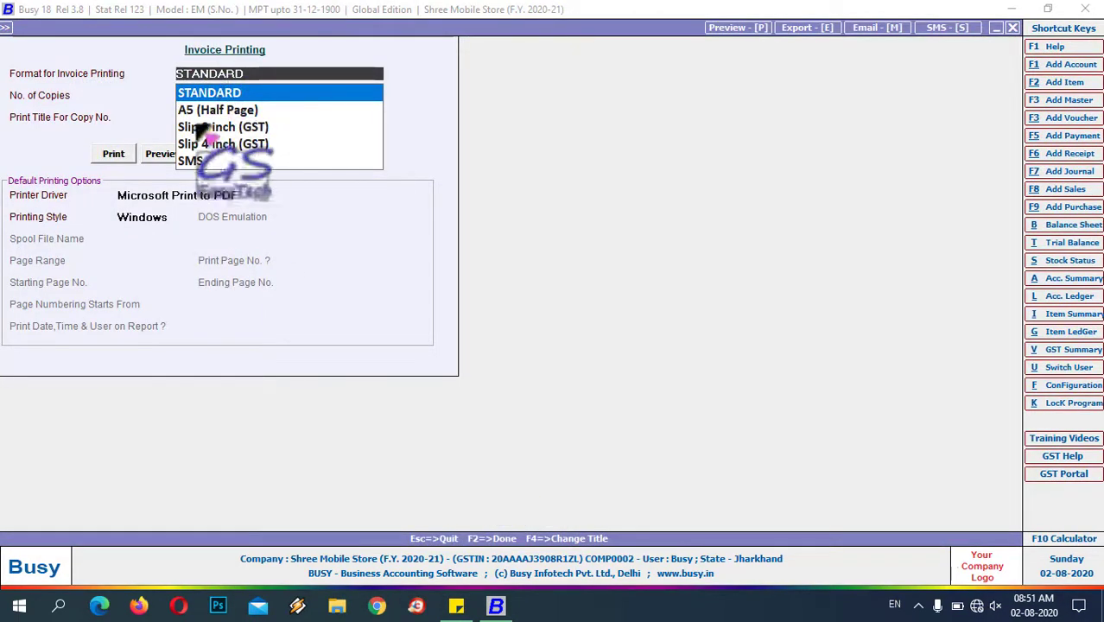
click(161, 156)
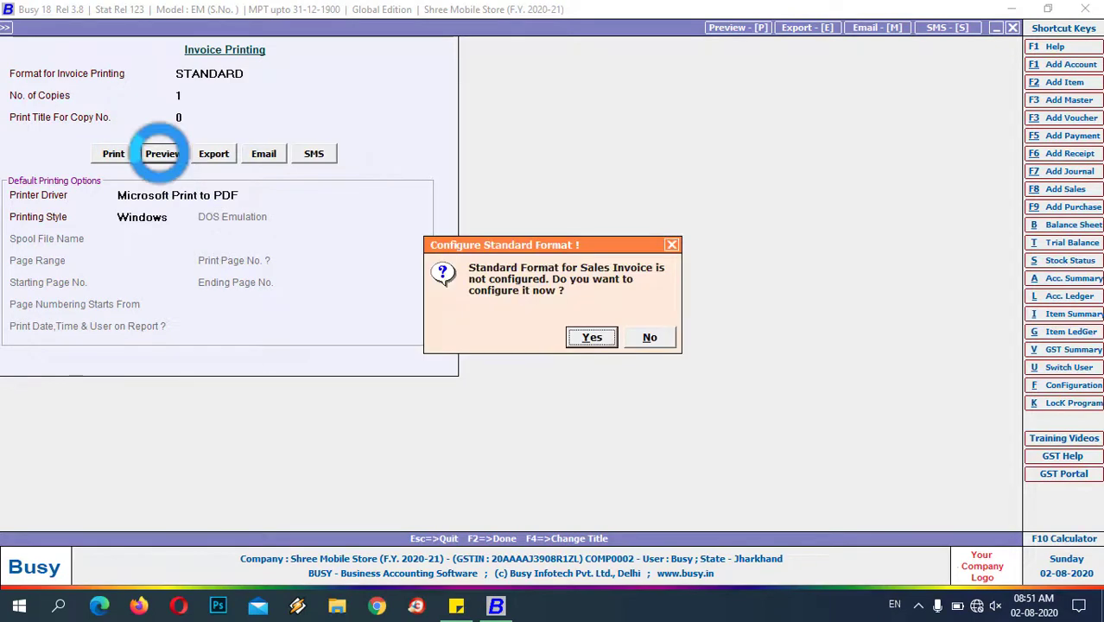
click(593, 338)
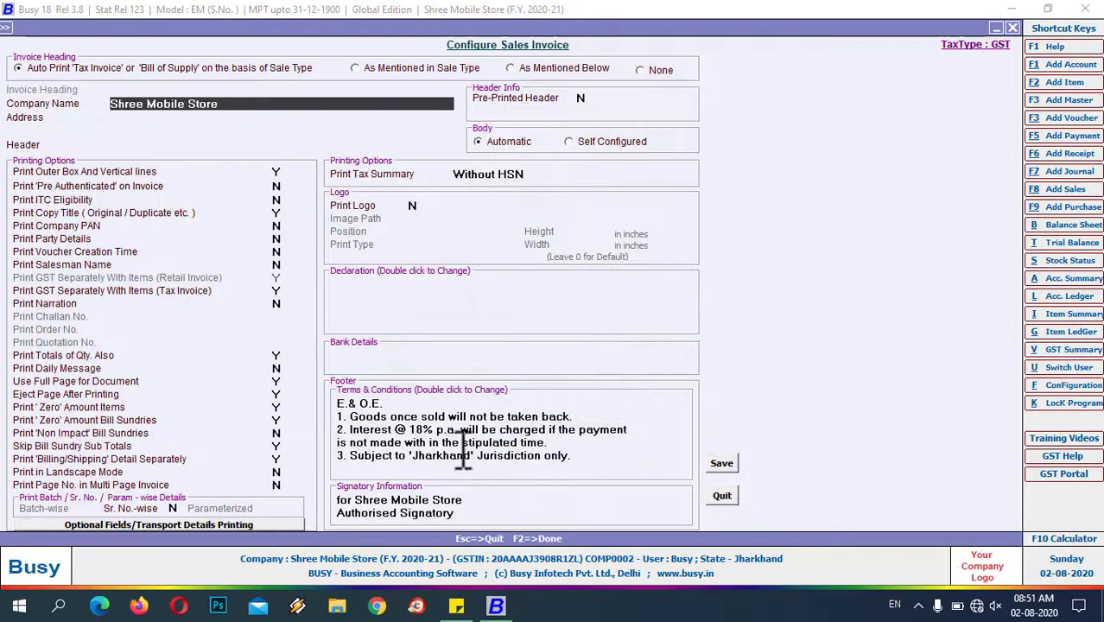
click(721, 463)
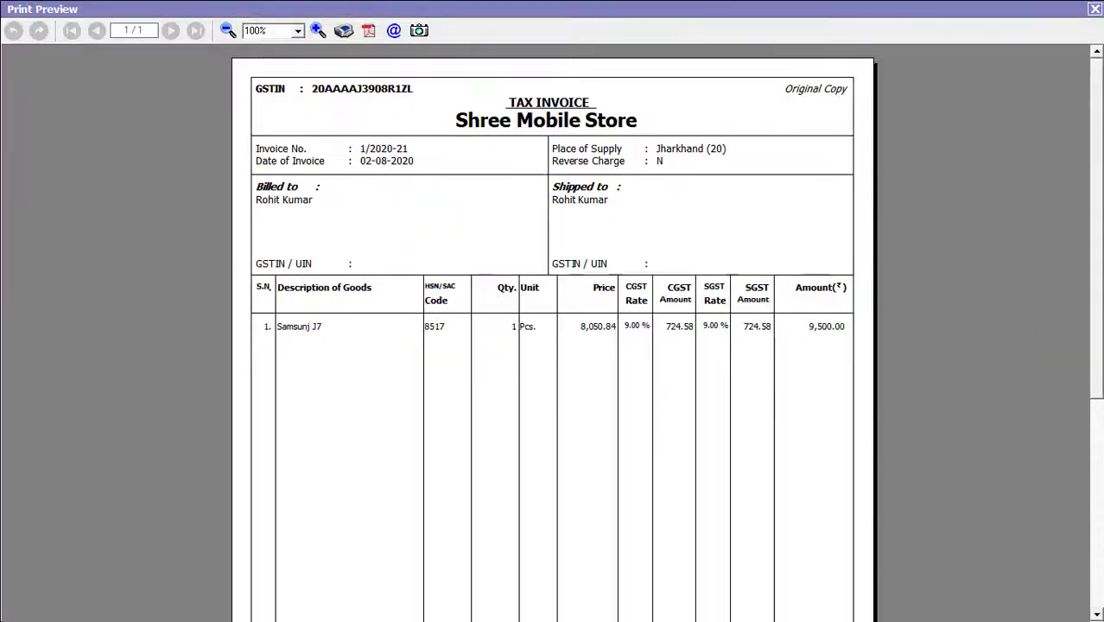
- Review the invoice preview's items, discount and tax totals, then close it
scroll(1099, 169, down, 5)
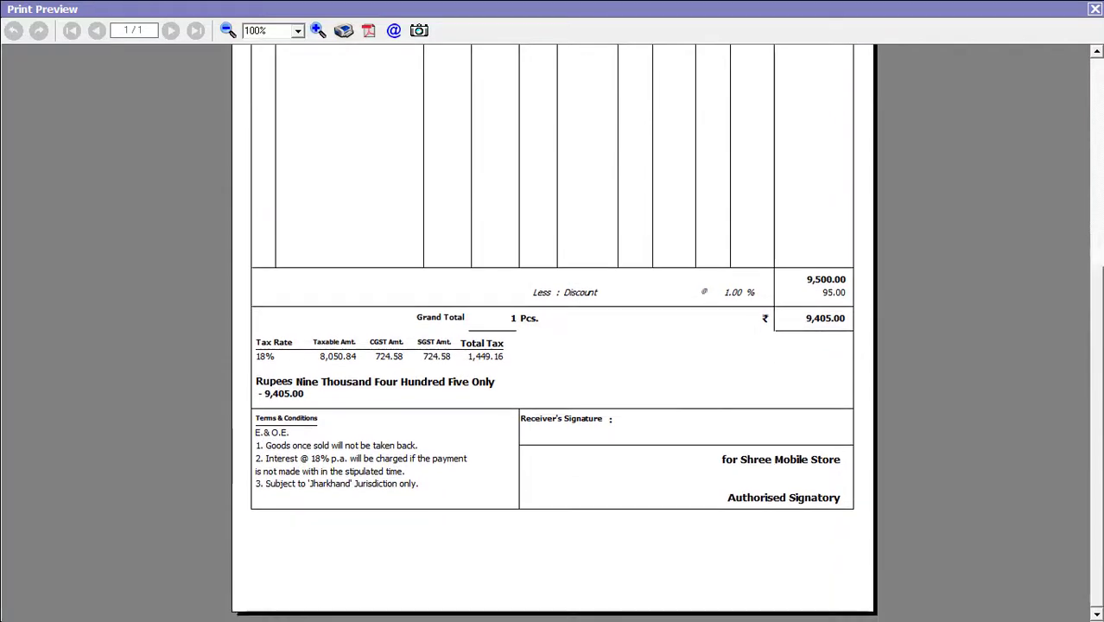
scroll(1092, 143, up, 5)
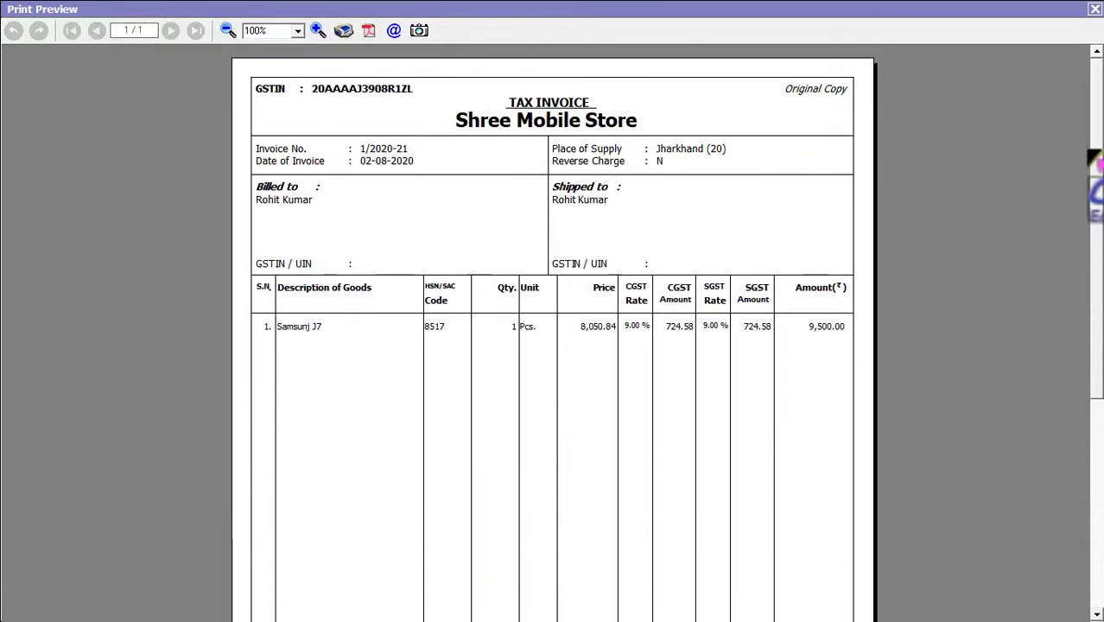
scroll(553, 346, down, 1)
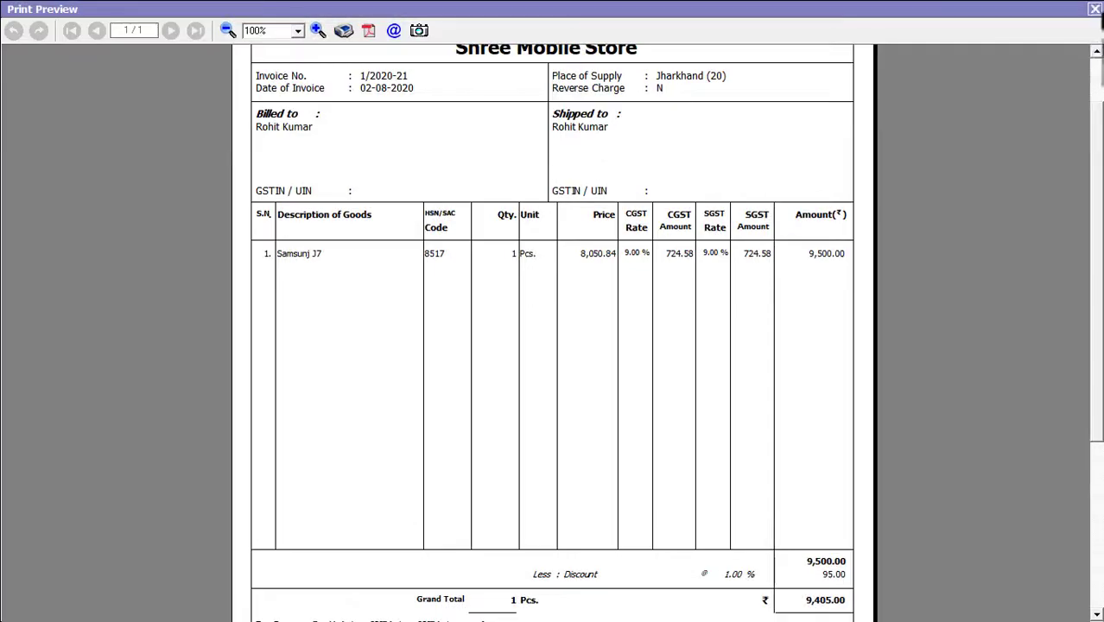
click(1094, 8)
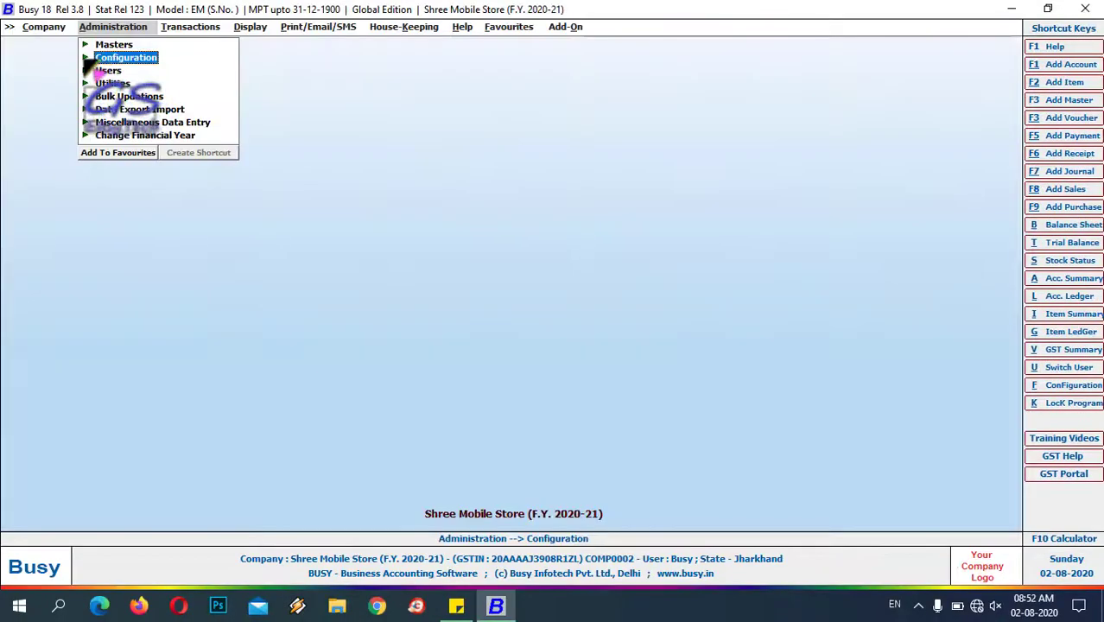
- Open the Standard Sales Invoice format settings under Invoice / Document Printing
key(Return)
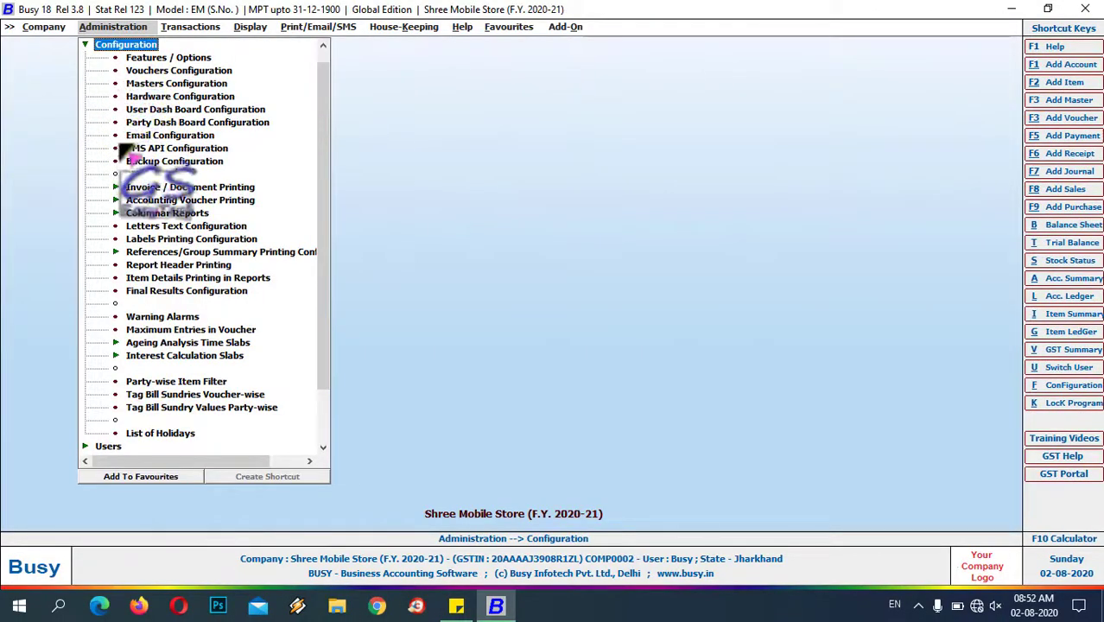
click(187, 188)
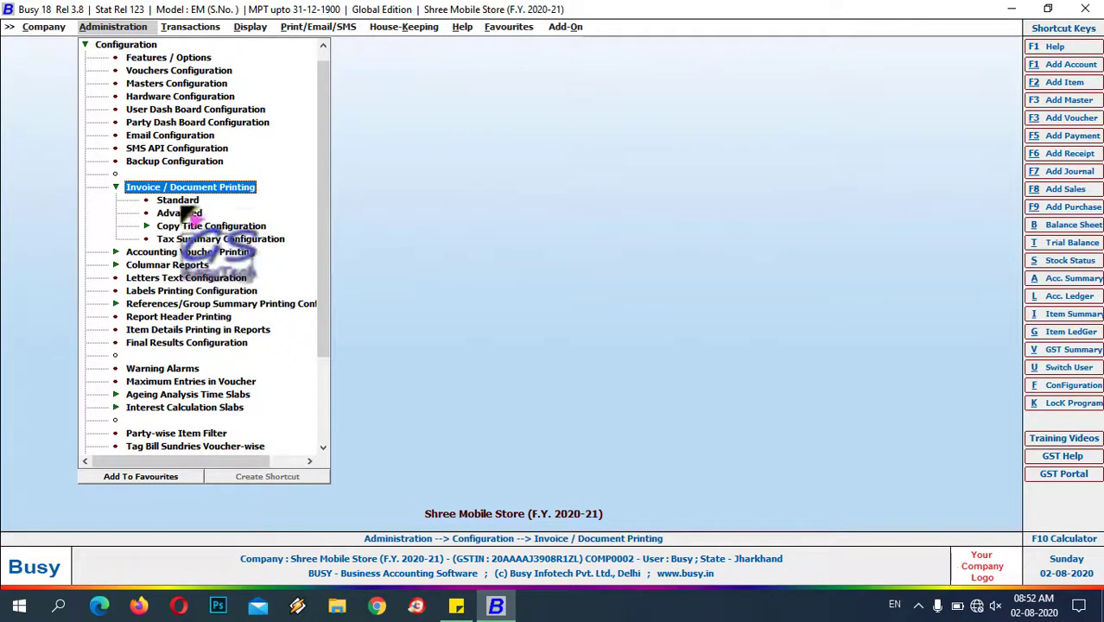
click(178, 200)
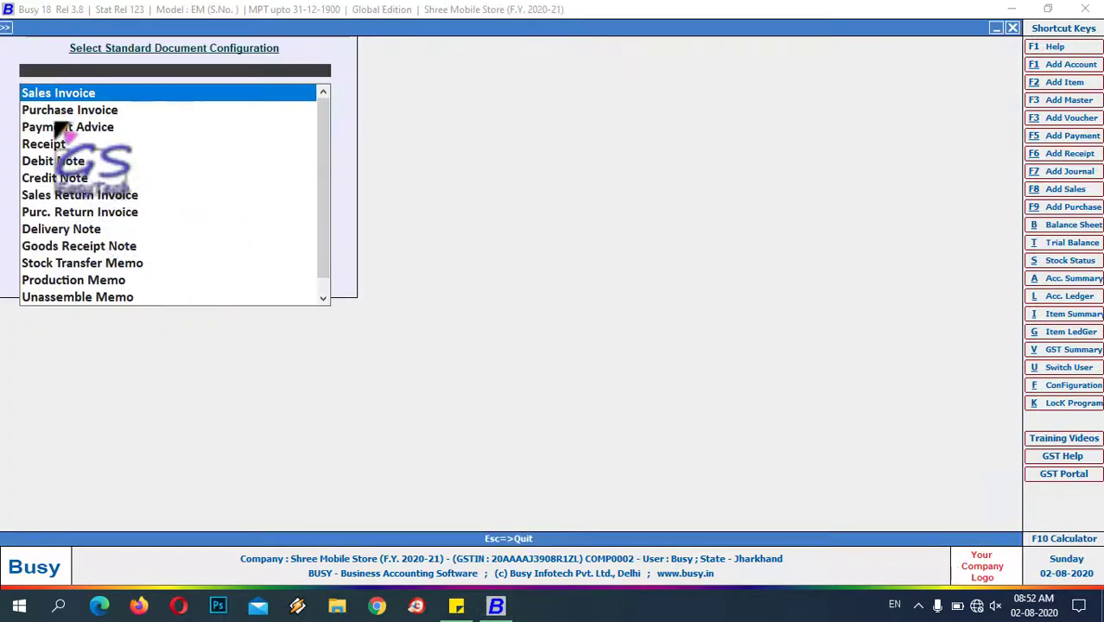
click(62, 92)
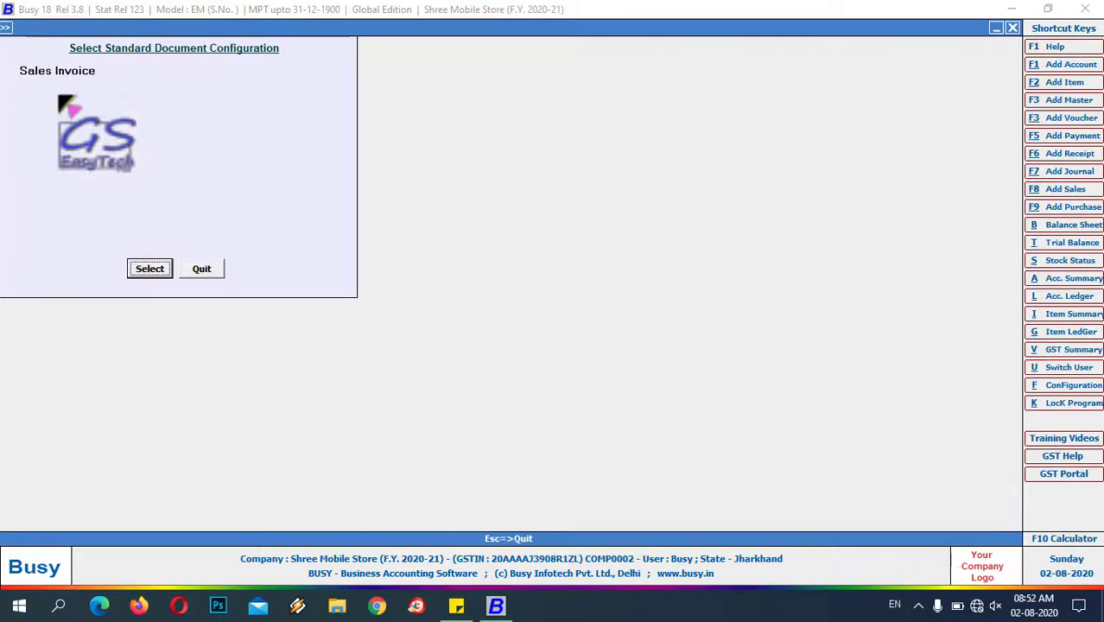
click(147, 267)
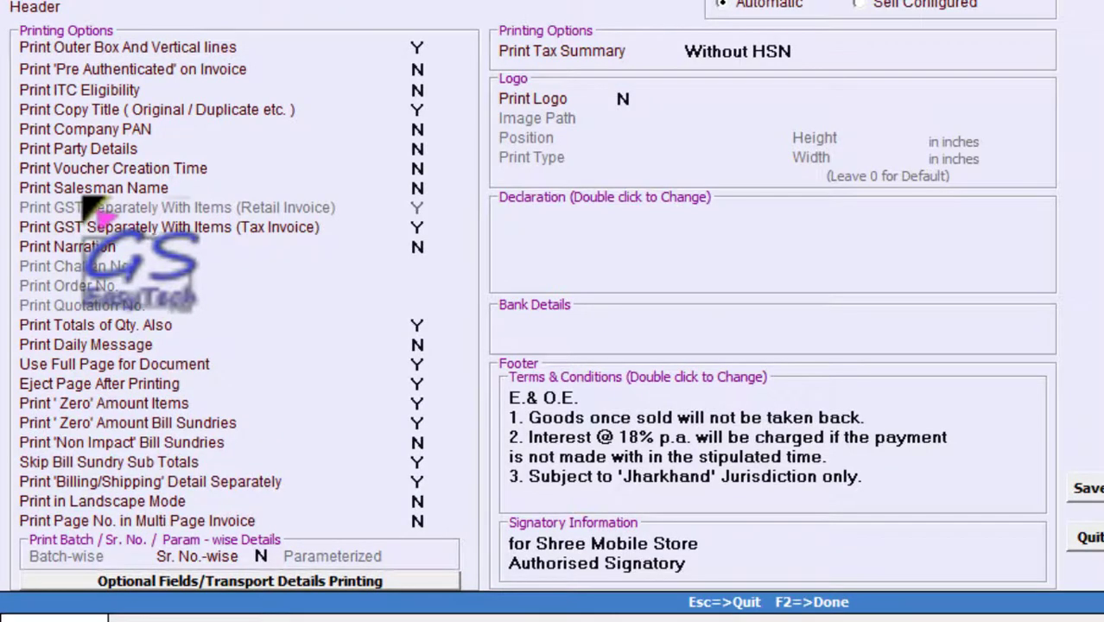
- Switch Print Narration to Y, save the format, and leave the standard document list
key(ctrl+shift+d)
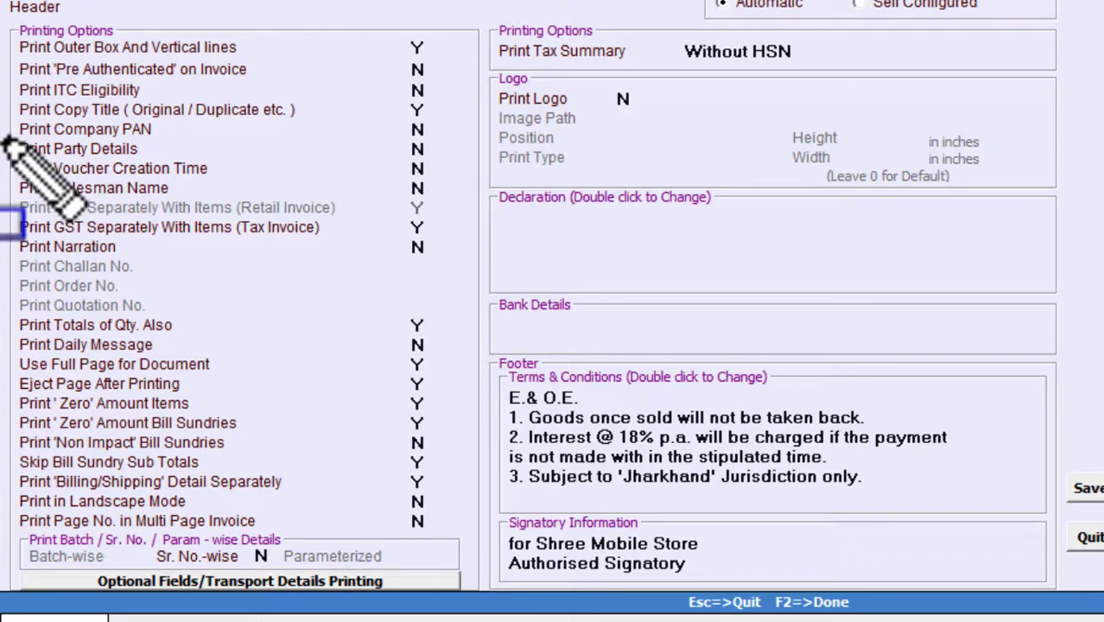
mouse_move(13, 223)
mouse_down()
mouse_move(428, 304)
mouse_move(462, 279)
mouse_up()
key(Escape)
click(416, 247)
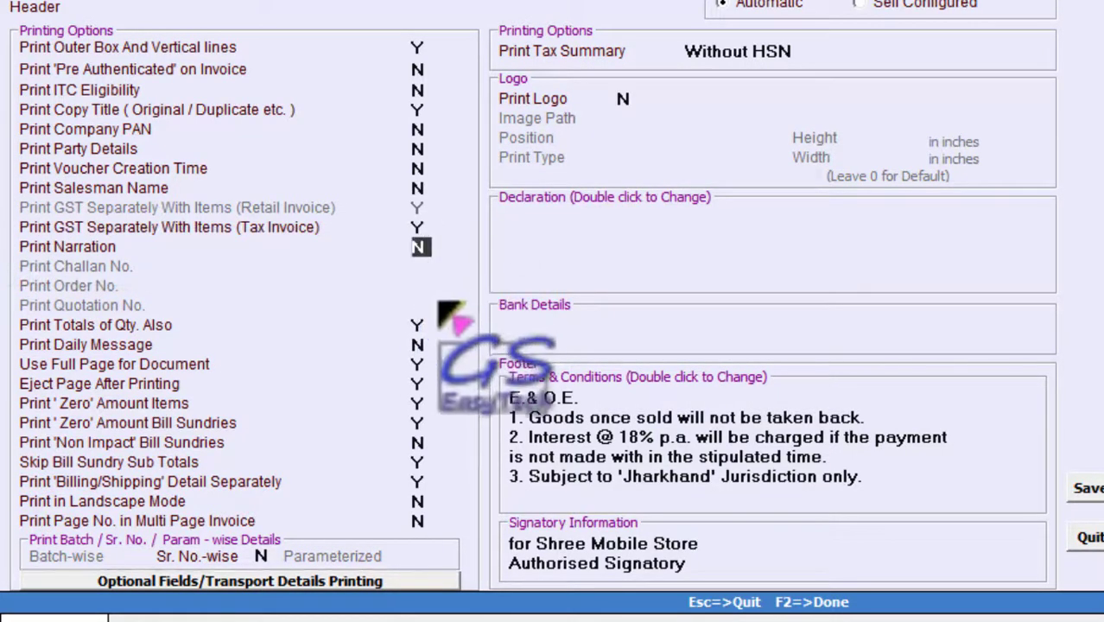
key(y)
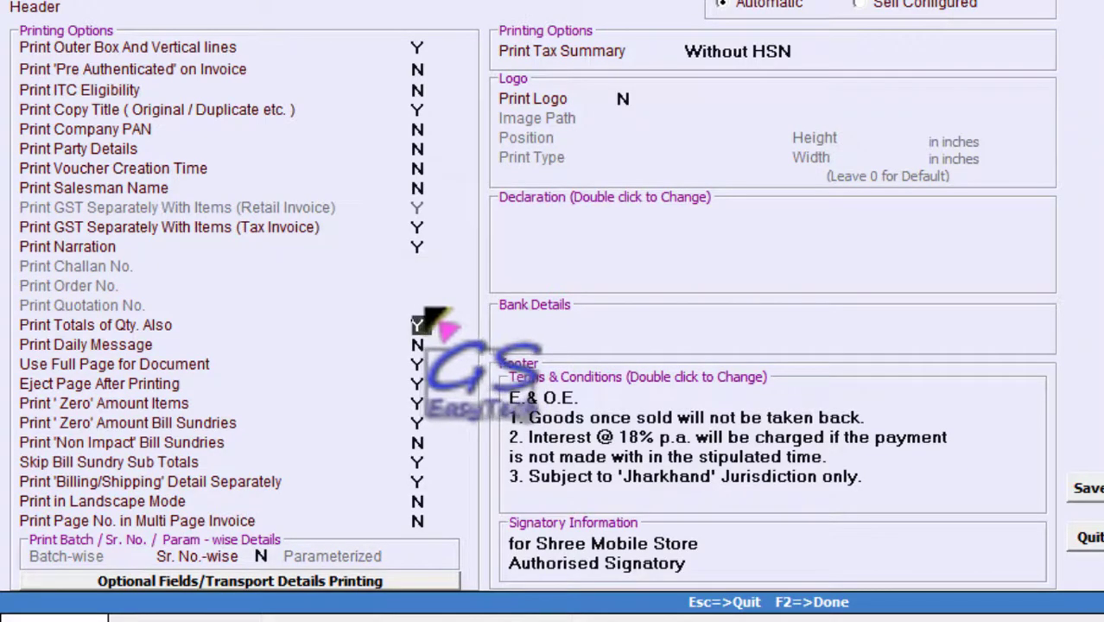
click(1090, 490)
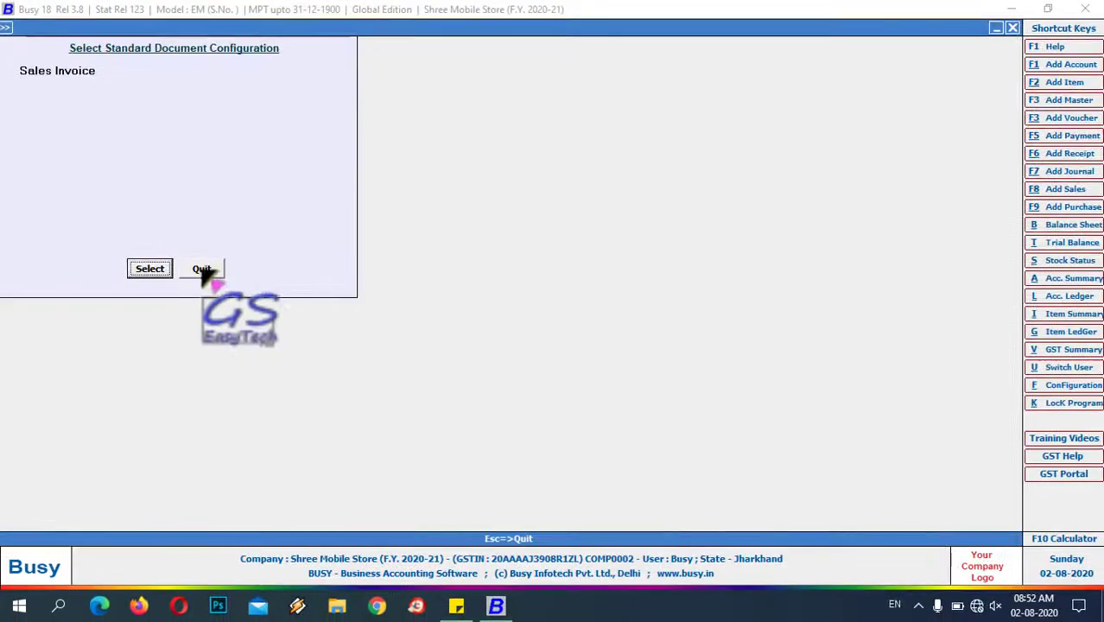
click(207, 273)
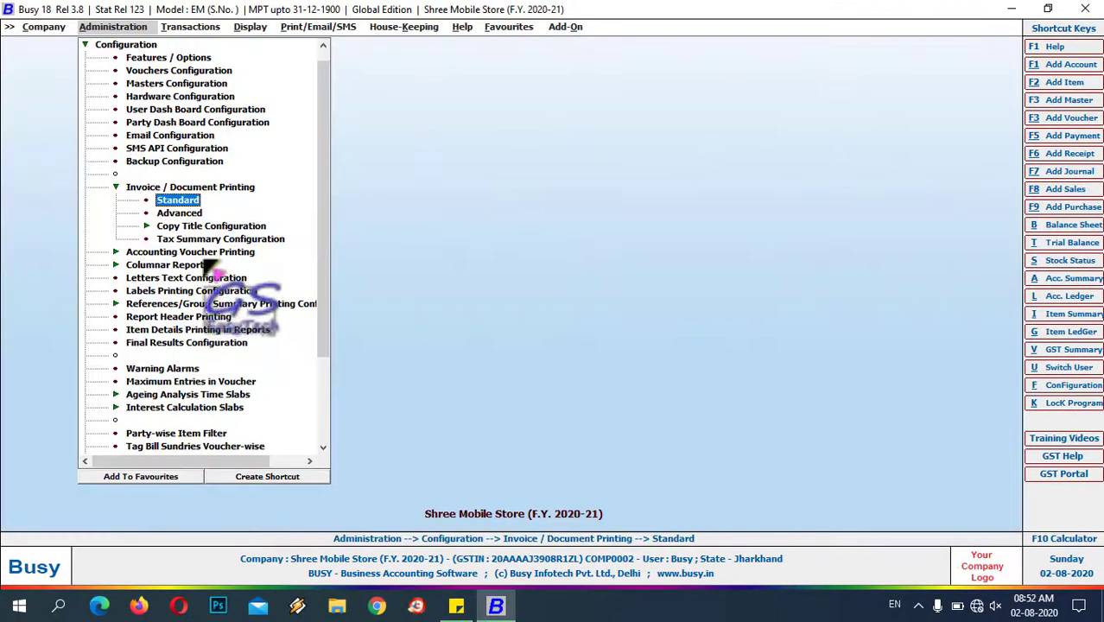
- Set Item-wise Description to Y in the Main sales series' Voucher Configuration
click(160, 71)
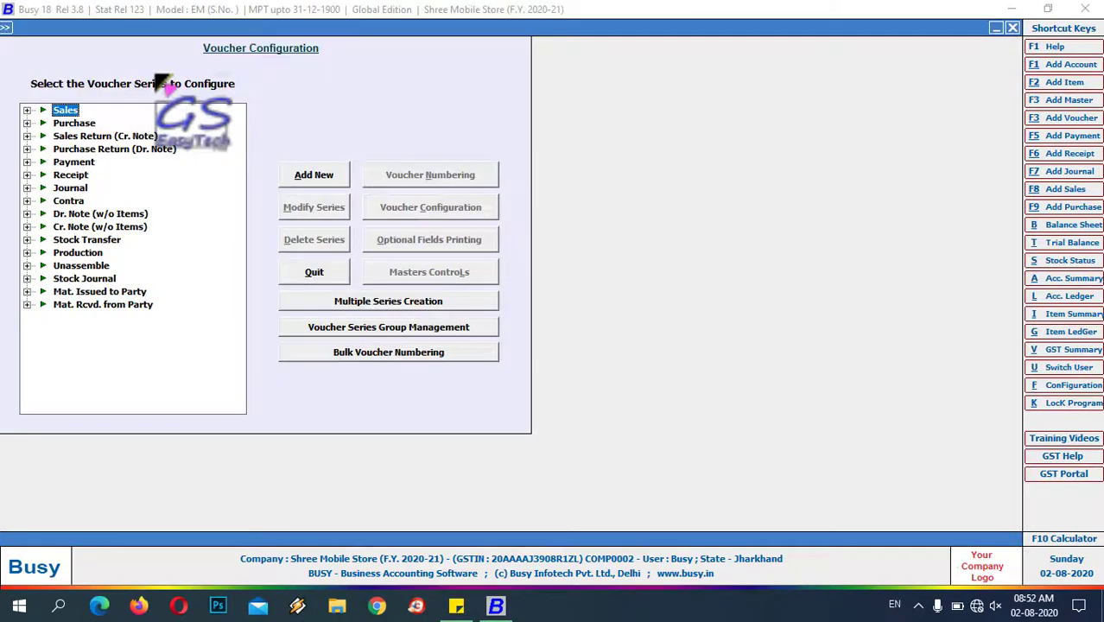
click(28, 110)
click(80, 124)
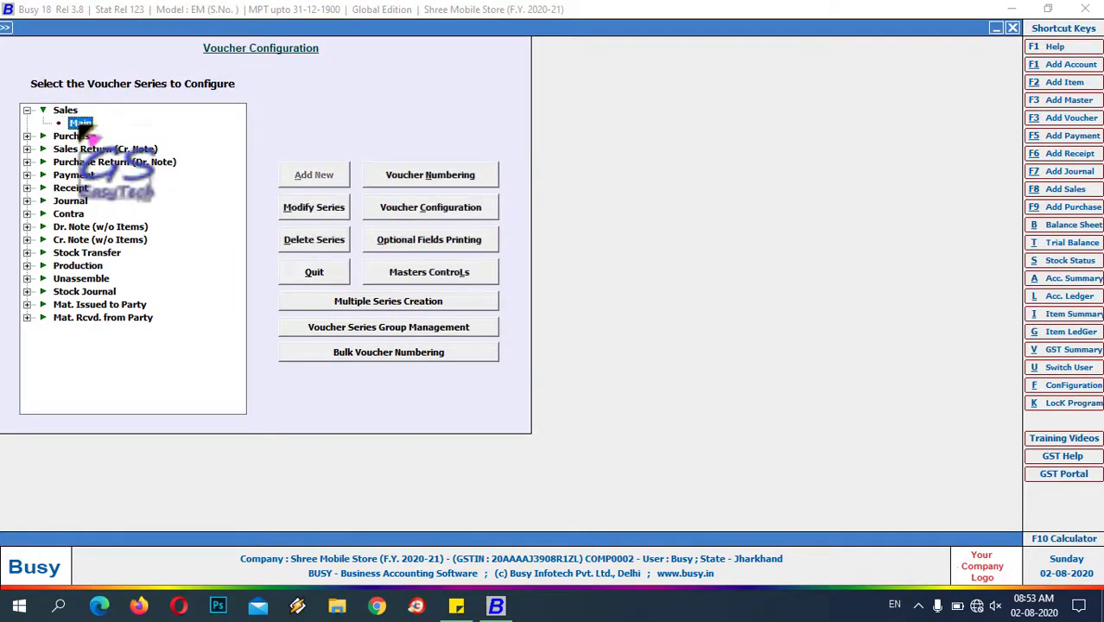
click(451, 212)
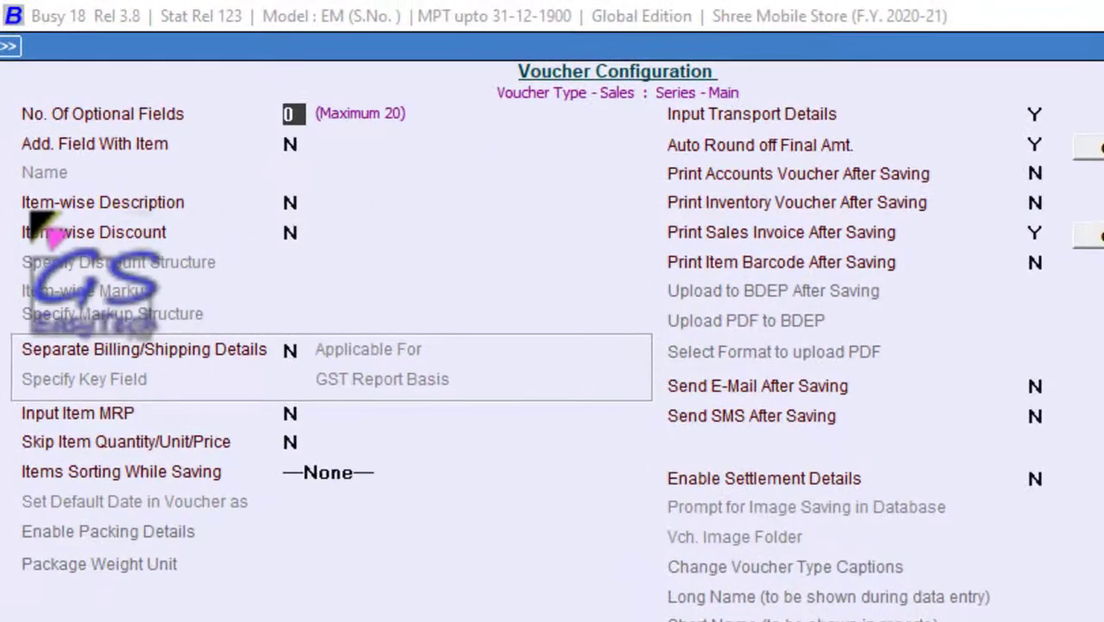
click(302, 203)
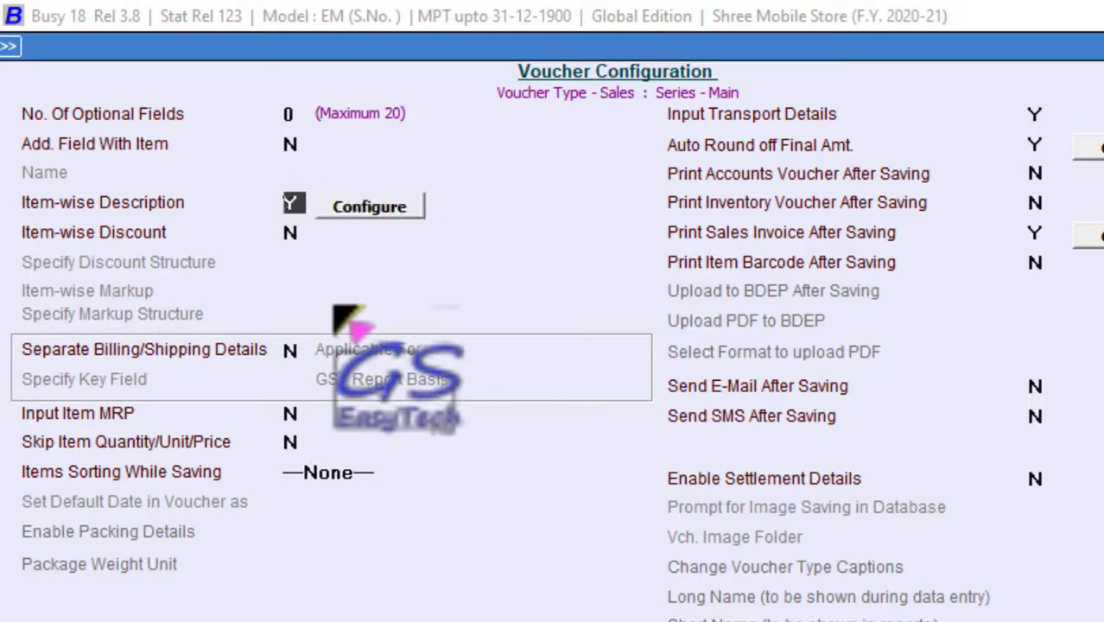
- Define five item description lines titled Serial No, IMEI, IMEI, Charger and Model
click(390, 209)
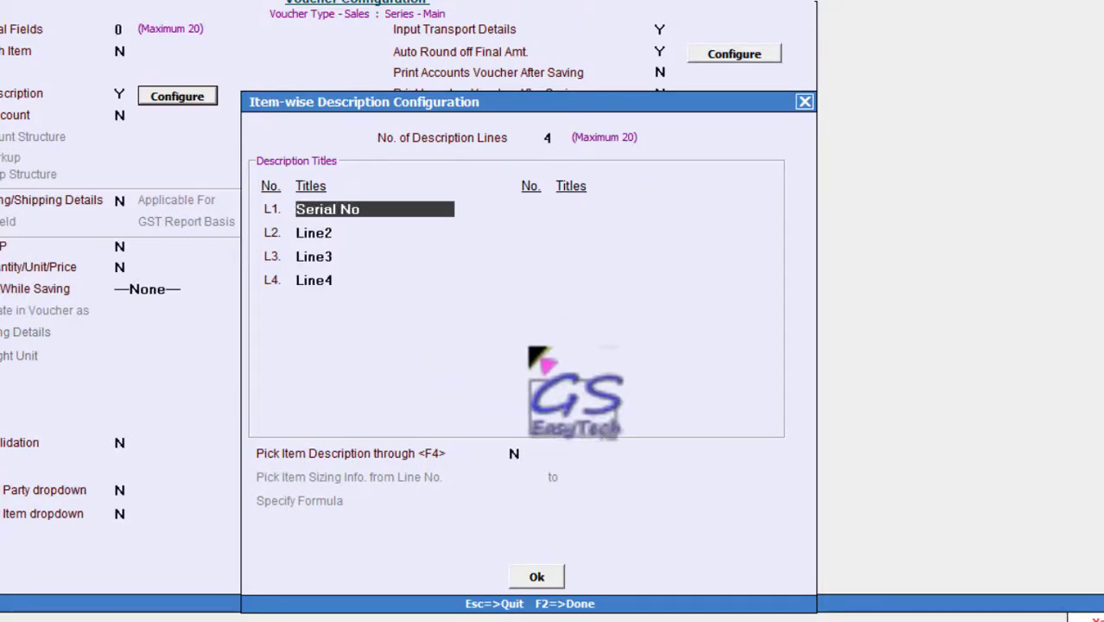
key(Return)
text(IM)
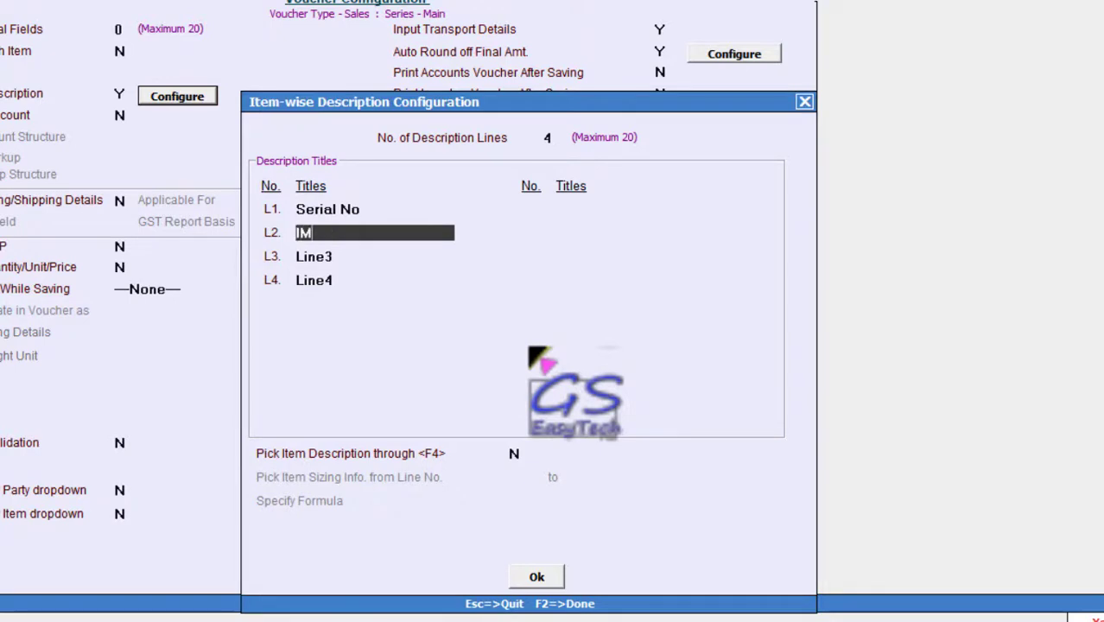
text(EI)
key(Return)
text(IMEI)
key(Return)
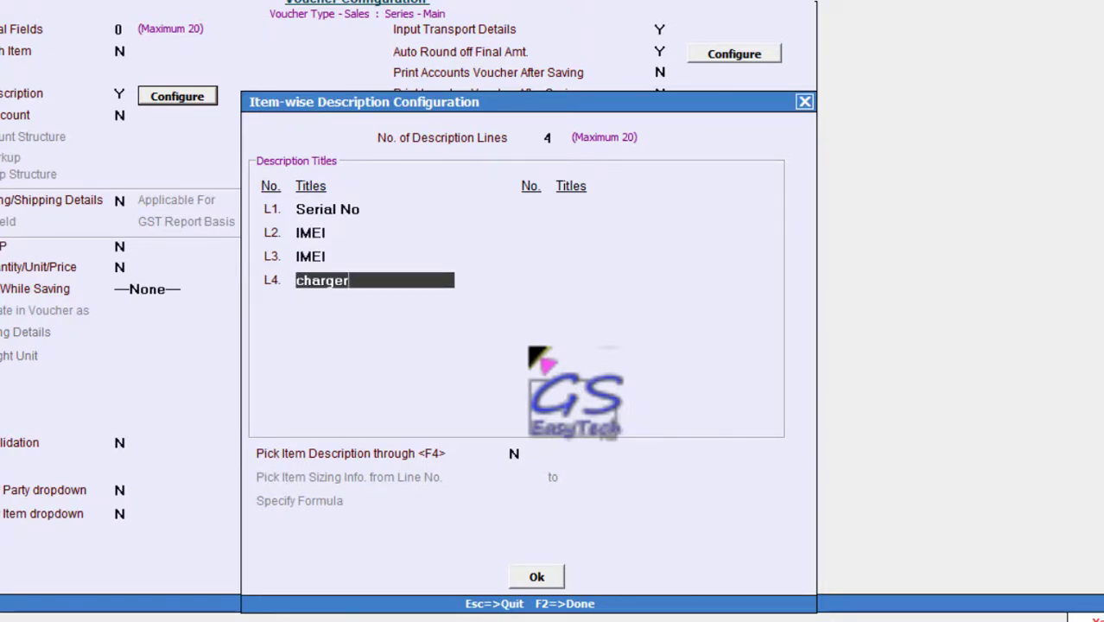
click(552, 137)
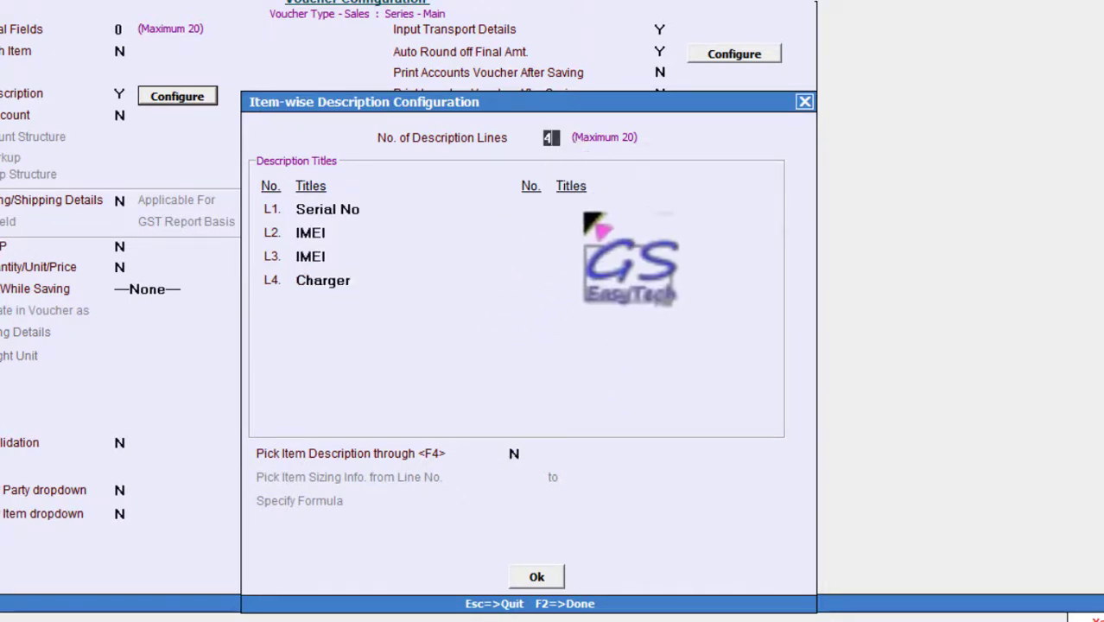
text(5)
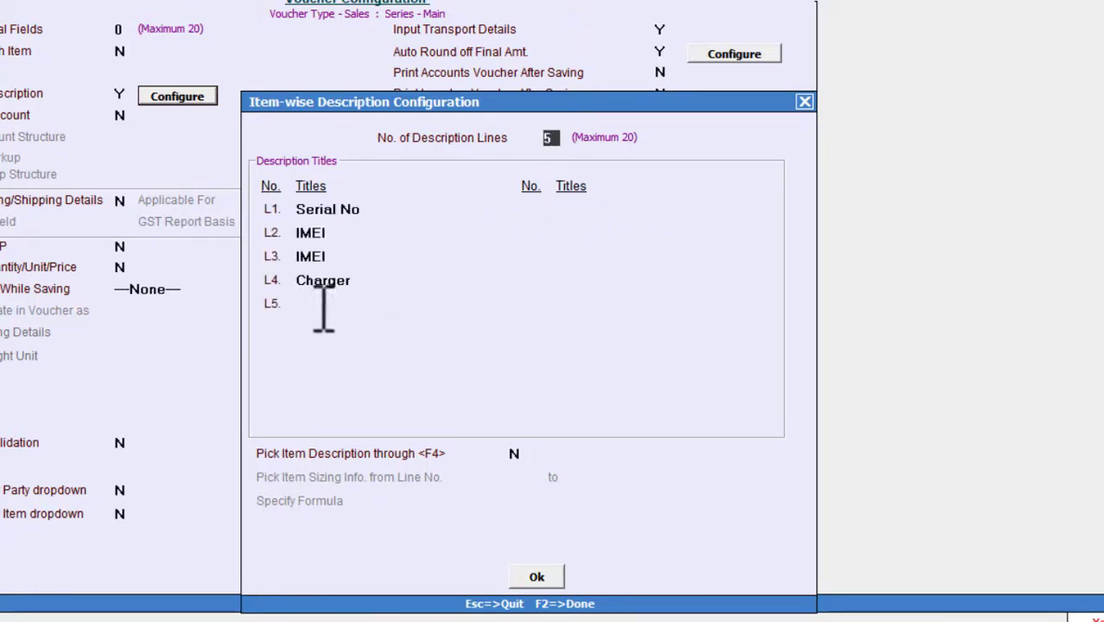
key(Return)
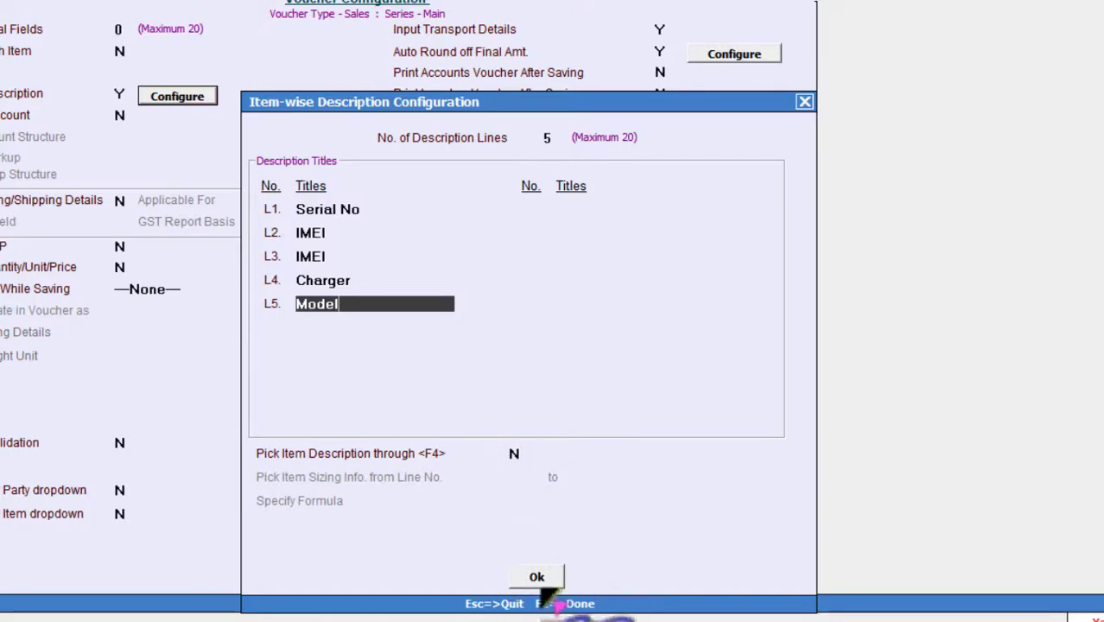
- Confirm the titles and save the Main sales voucher configuration
click(546, 577)
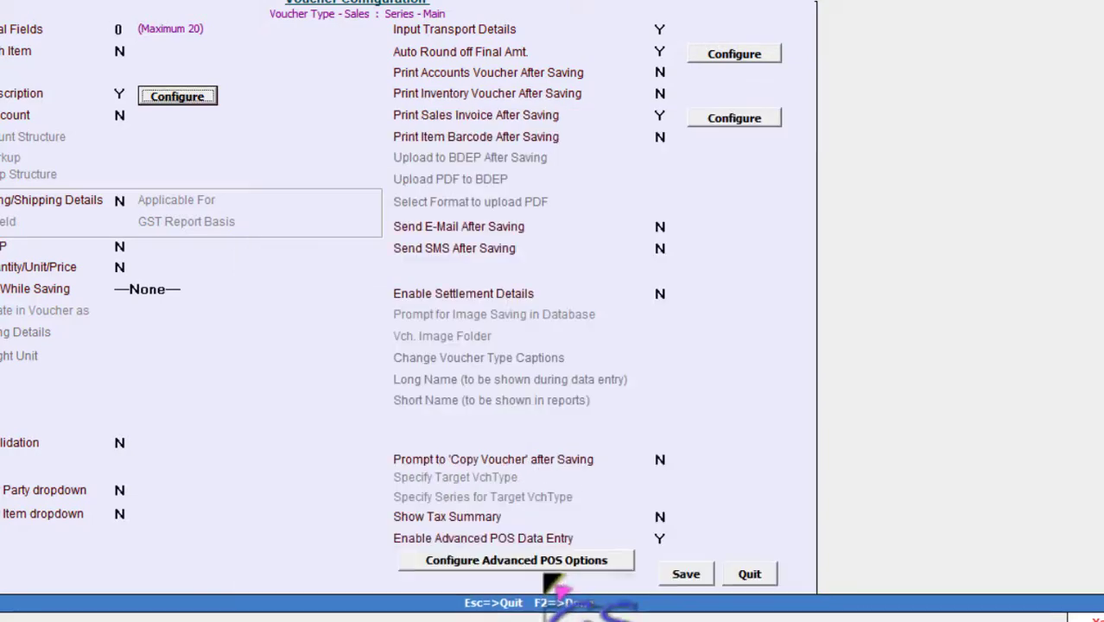
click(691, 577)
key(Escape)
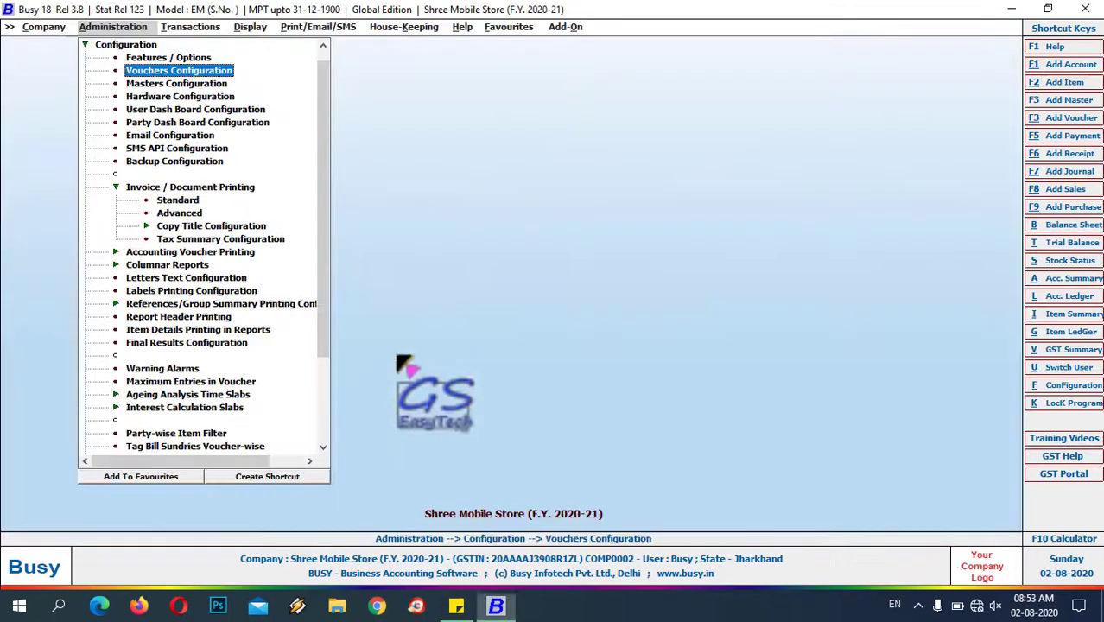
- Start sales voucher 2/2020-21 for the customer with the salesman and Samsunj J7 on row 1
click(197, 28)
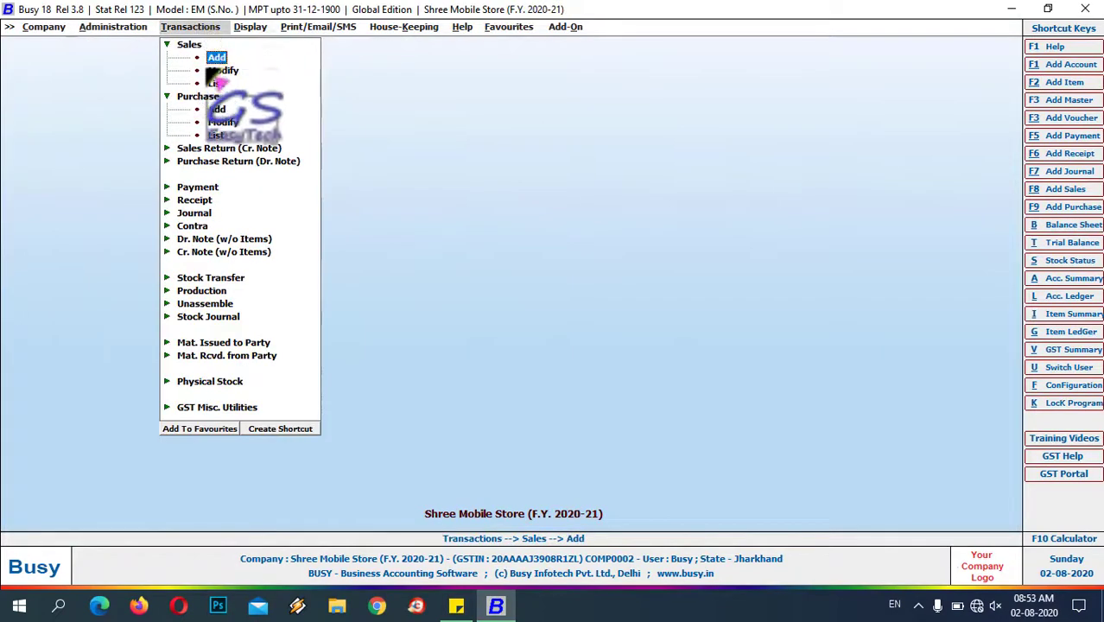
click(215, 59)
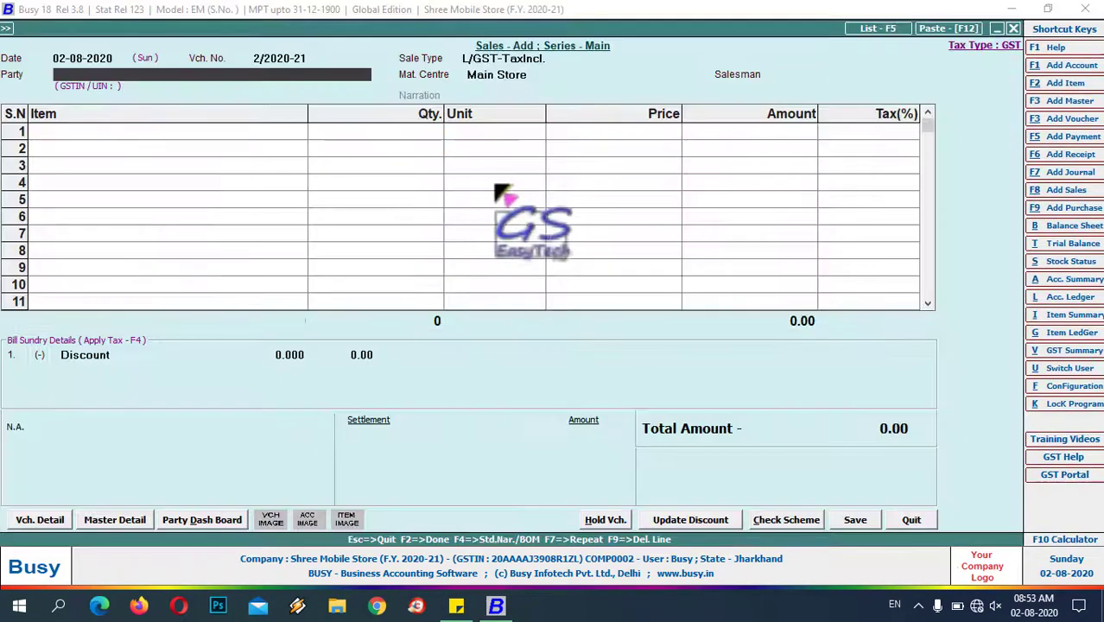
key(space)
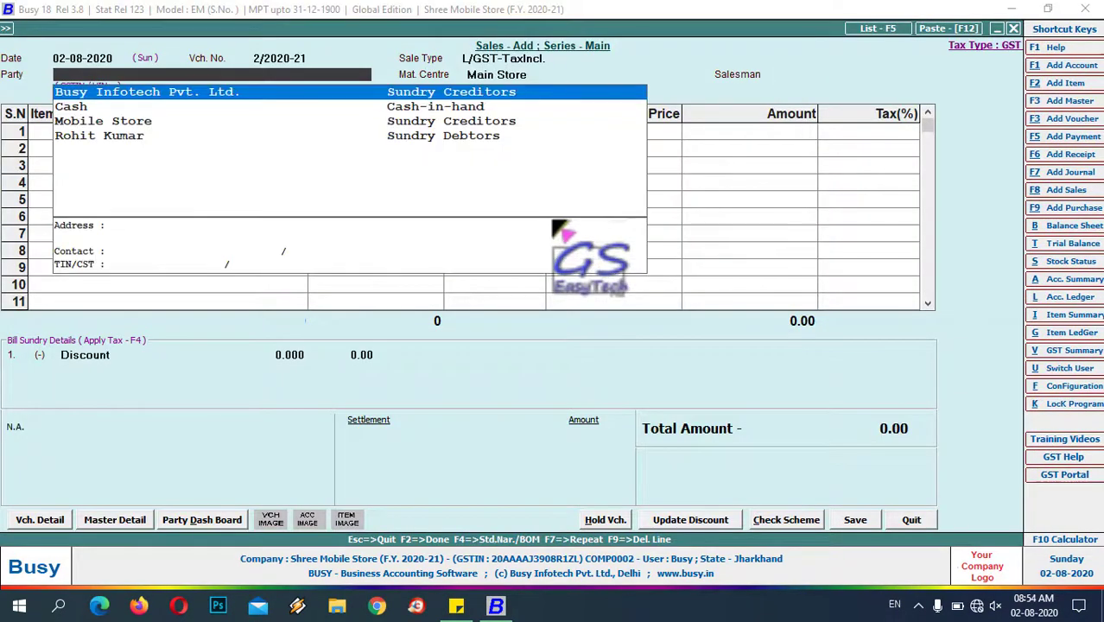
key(Down)
key(Down)
key(Down)
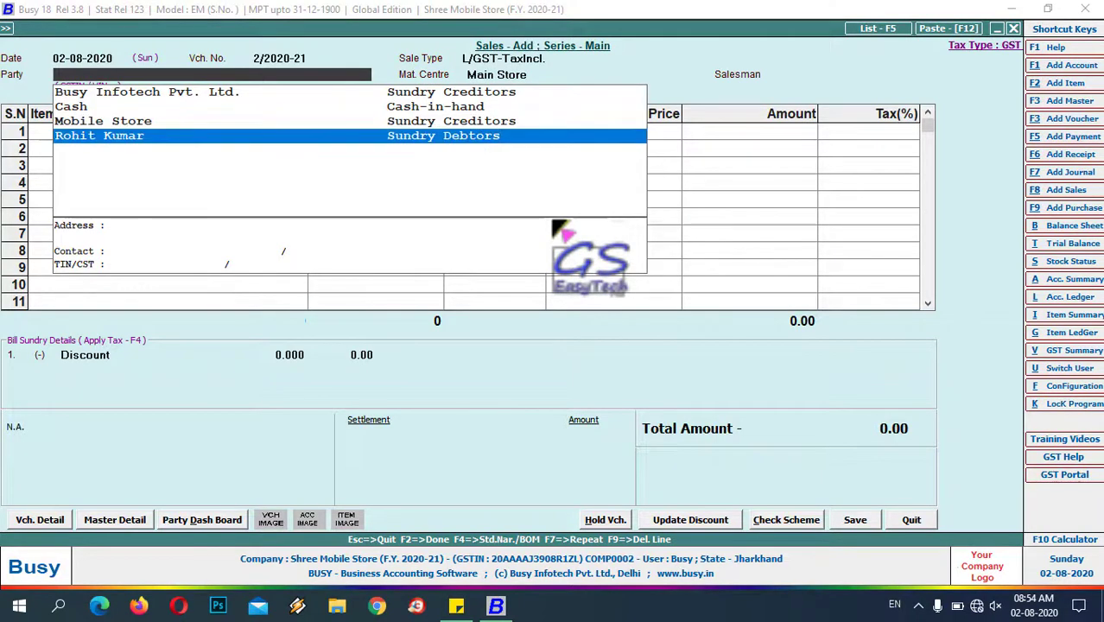
key(Return)
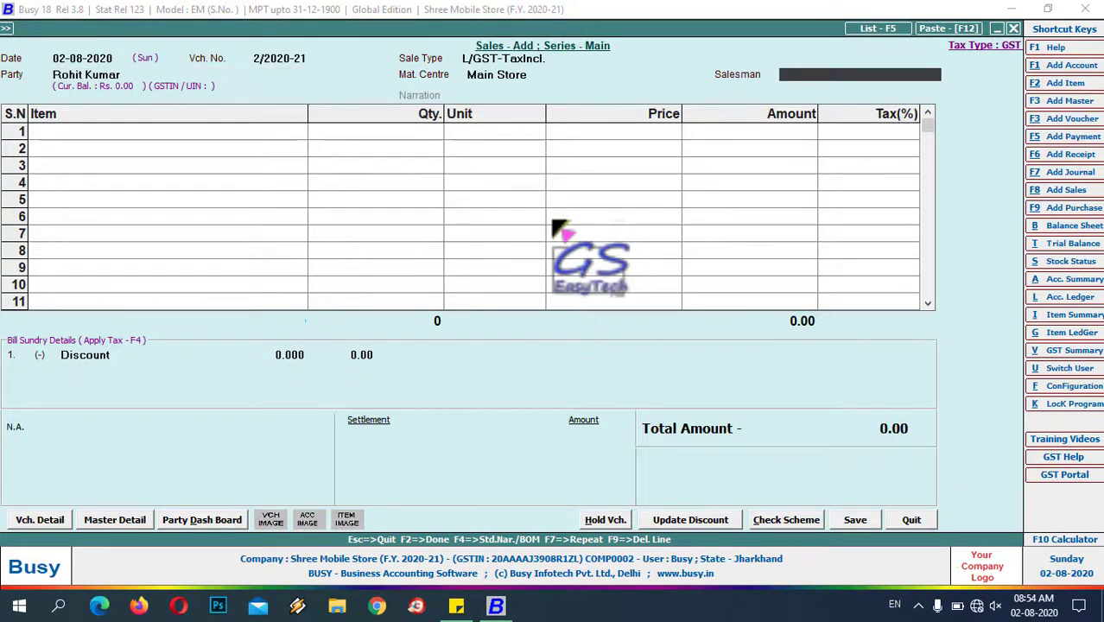
key(space)
key(Return)
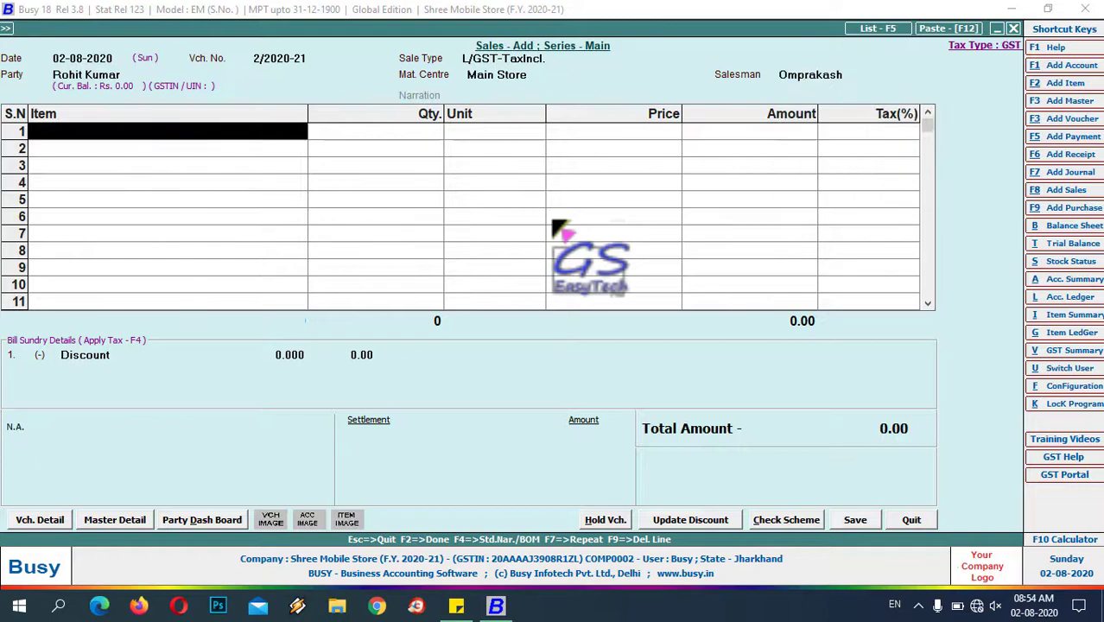
key(space)
key(Return)
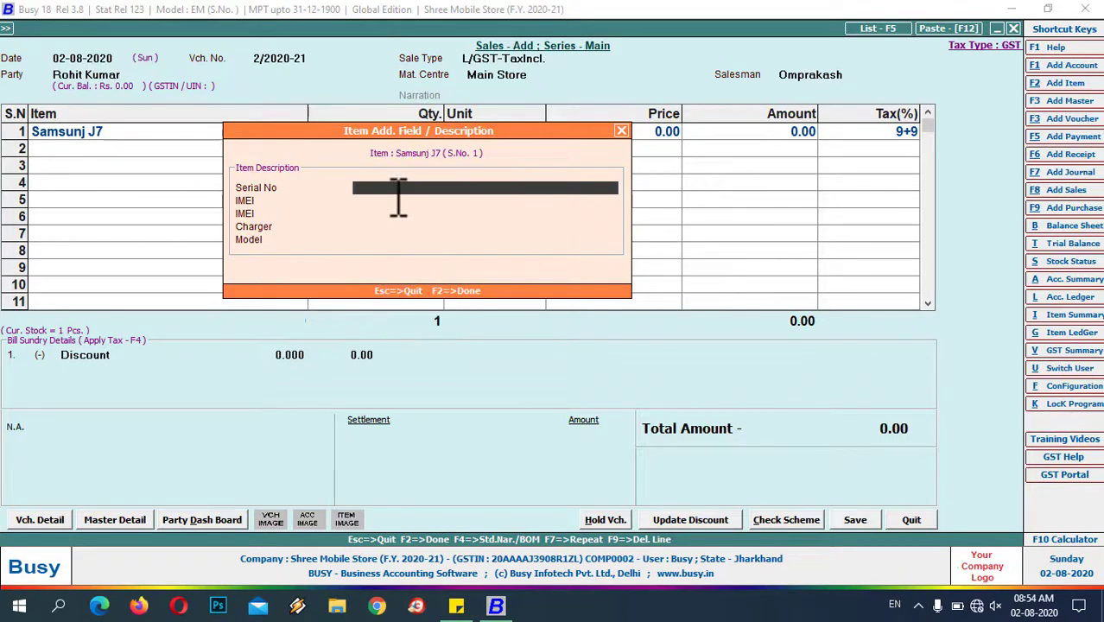
- Enter serial 02, IMEI 3333 and 6666, and charger 32 in the item description lines
drag(404, 132, 338, 186)
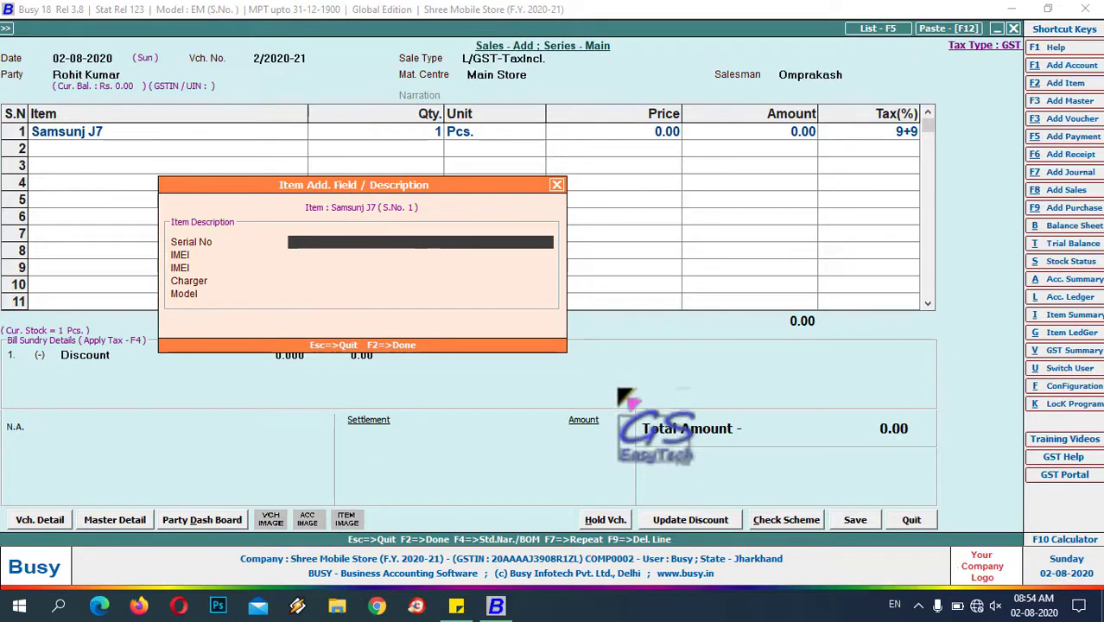
key(Return)
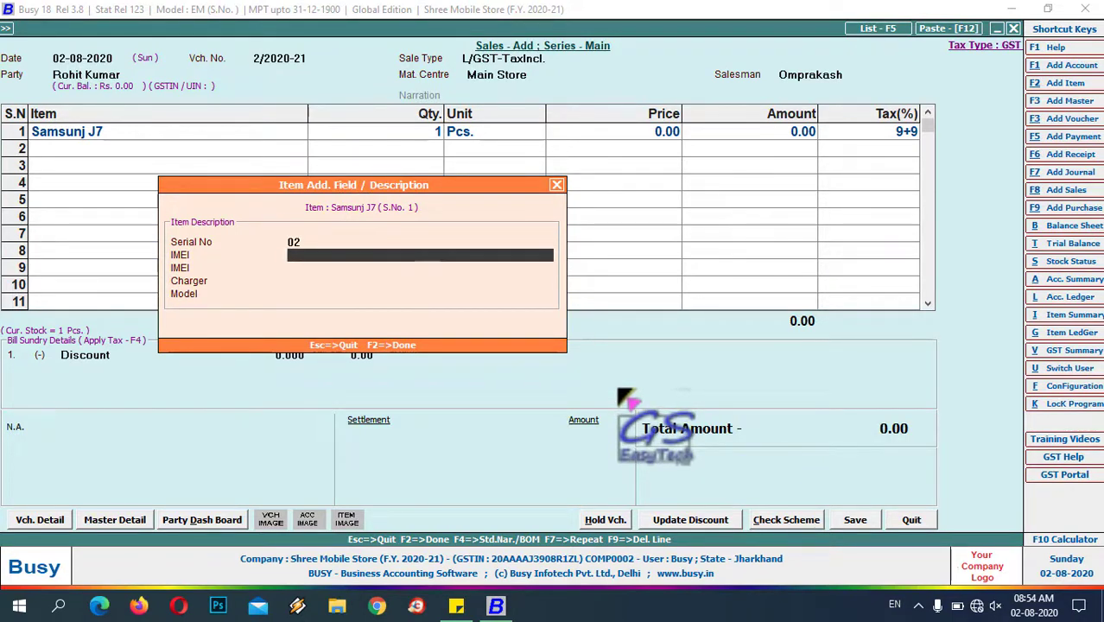
key(Return)
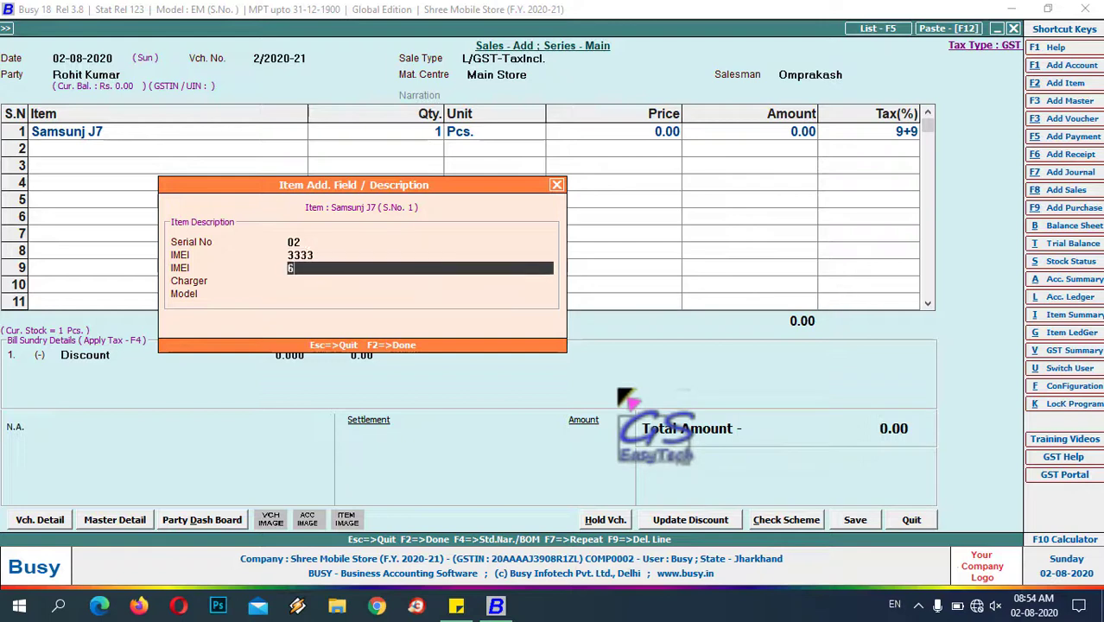
text(6666)
key(Return)
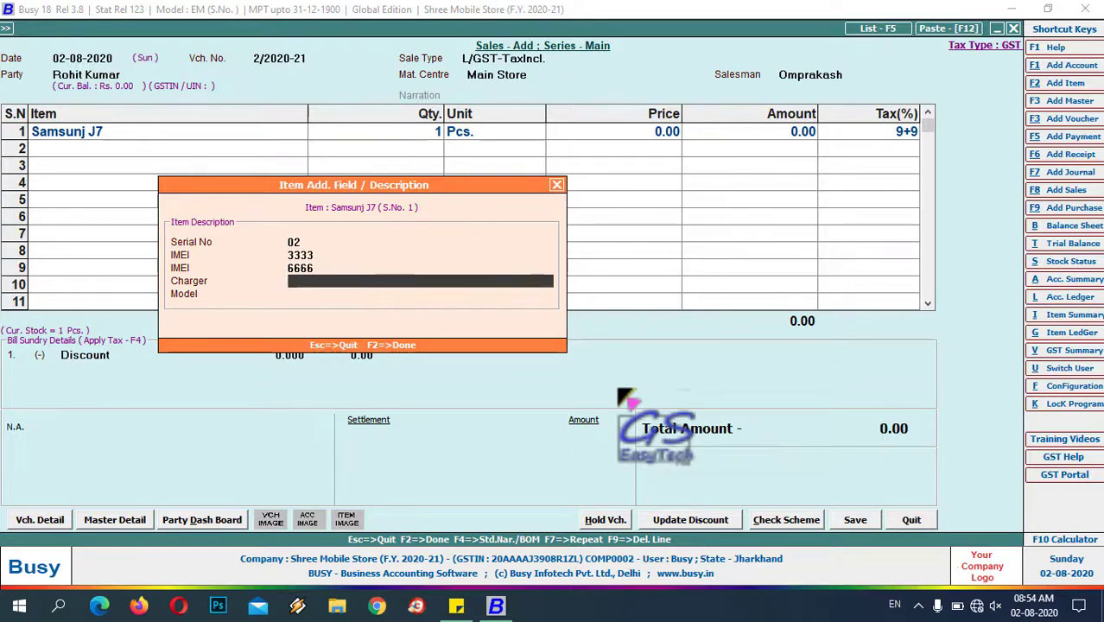
key(Return)
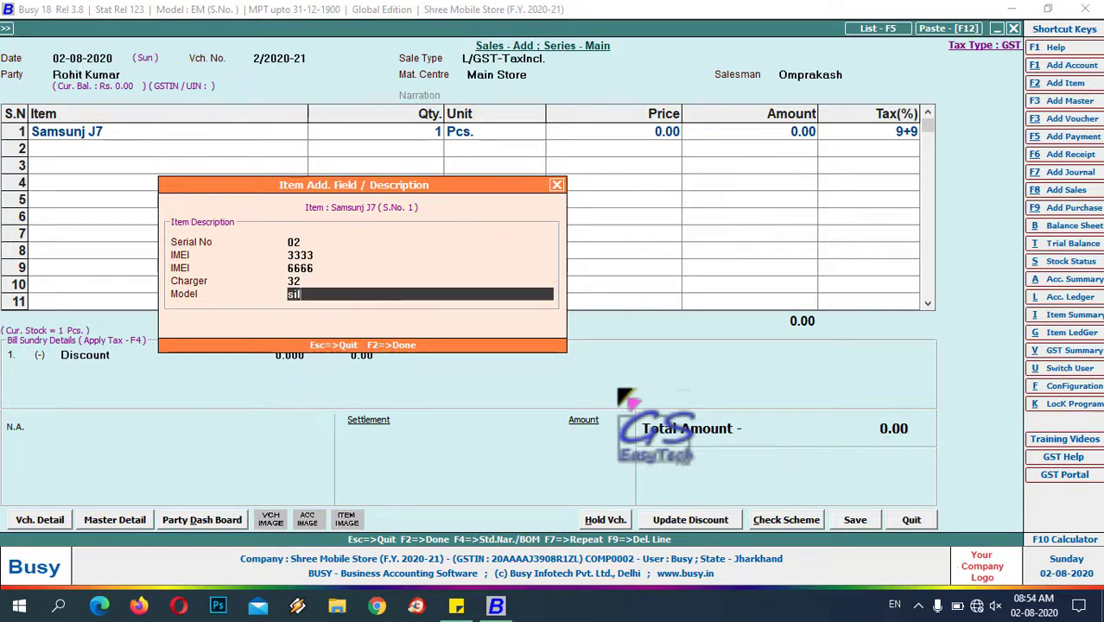
key(Return)
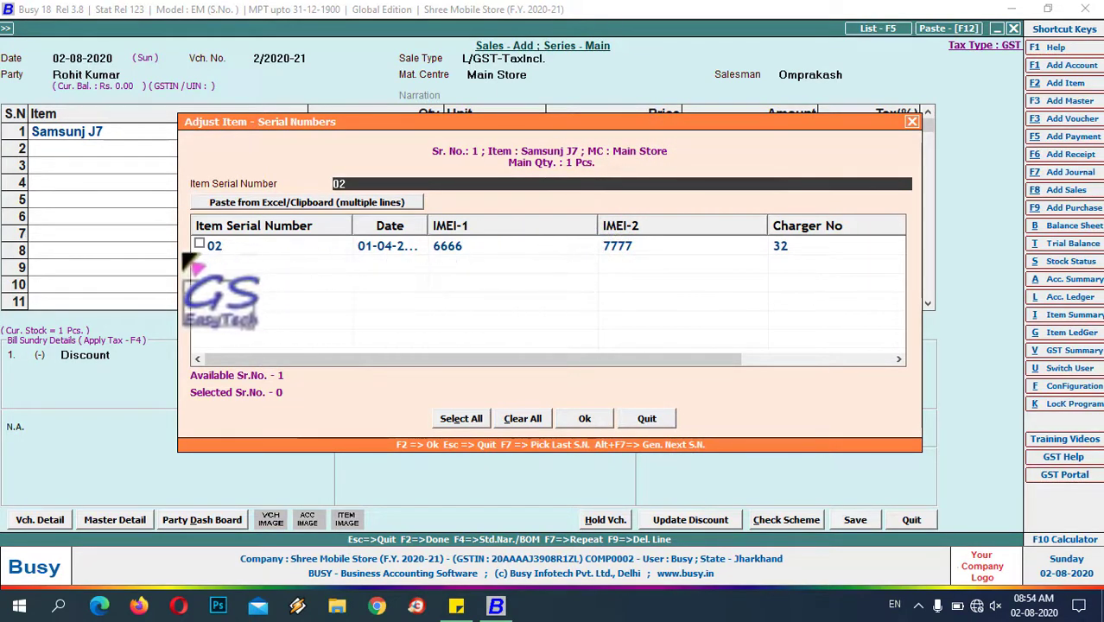
- Sell serial 02 at 9,500 with a 3% discount, totalling 9,215
click(200, 245)
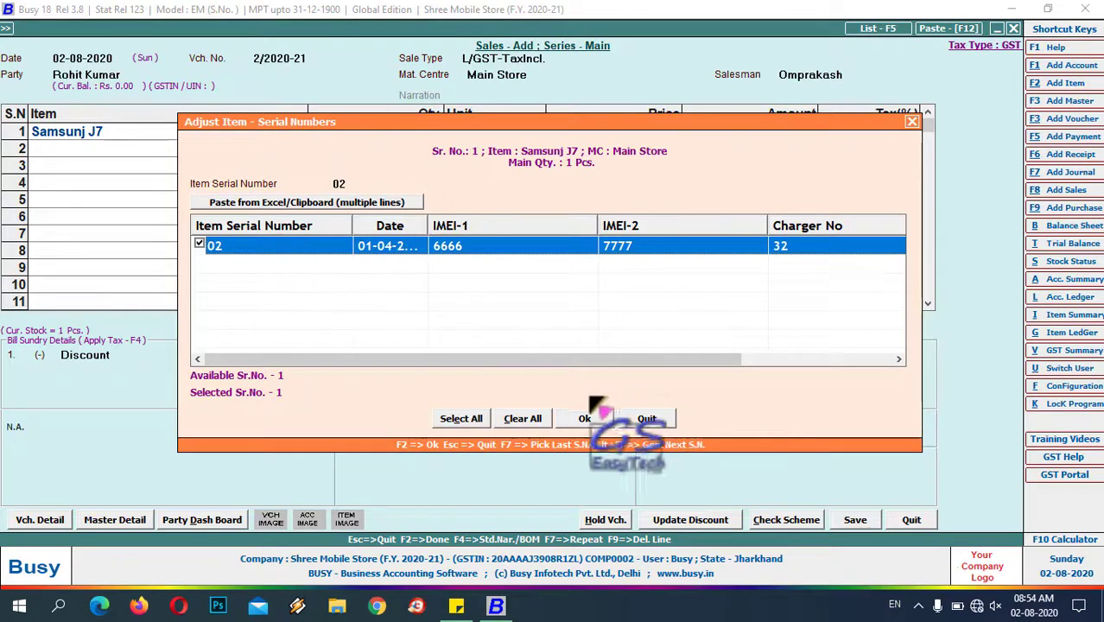
click(584, 418)
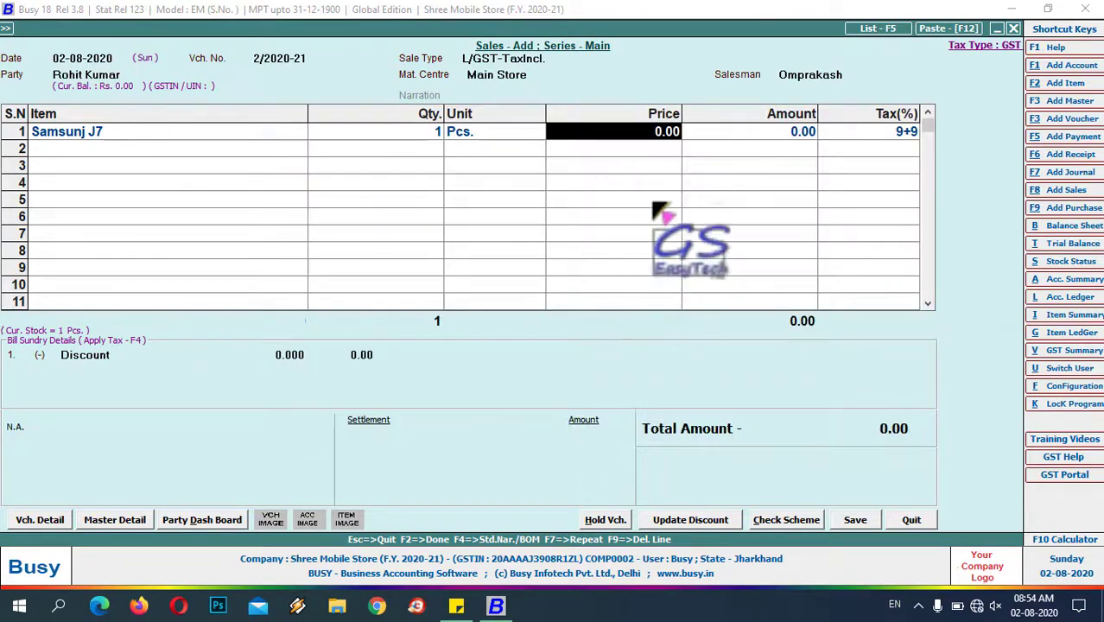
text(9,500)
key(Return)
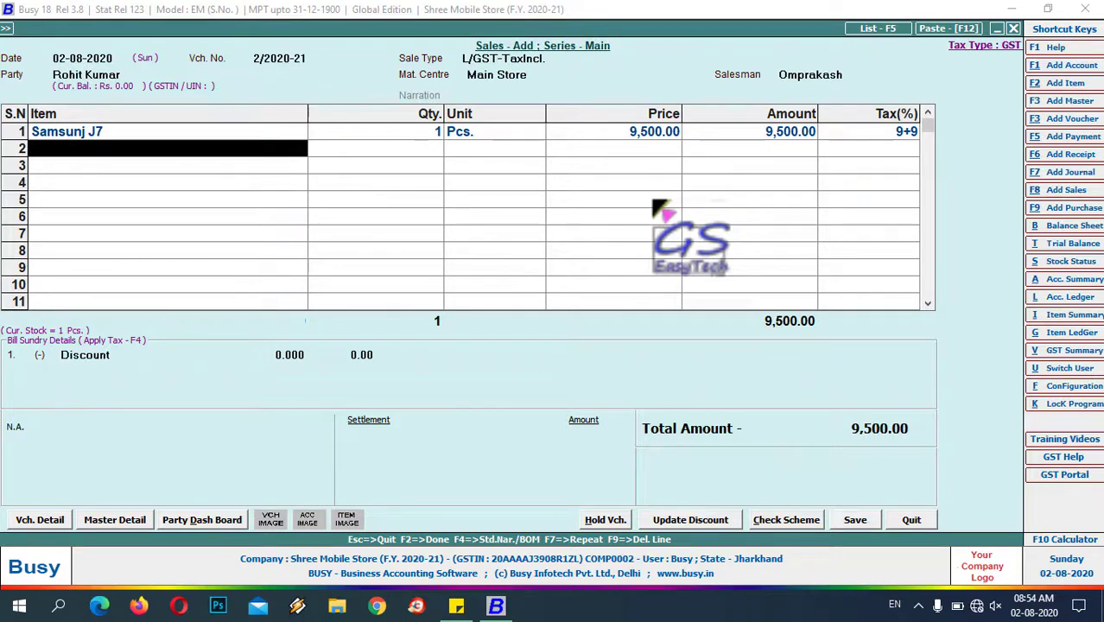
key(Return)
key(Return)
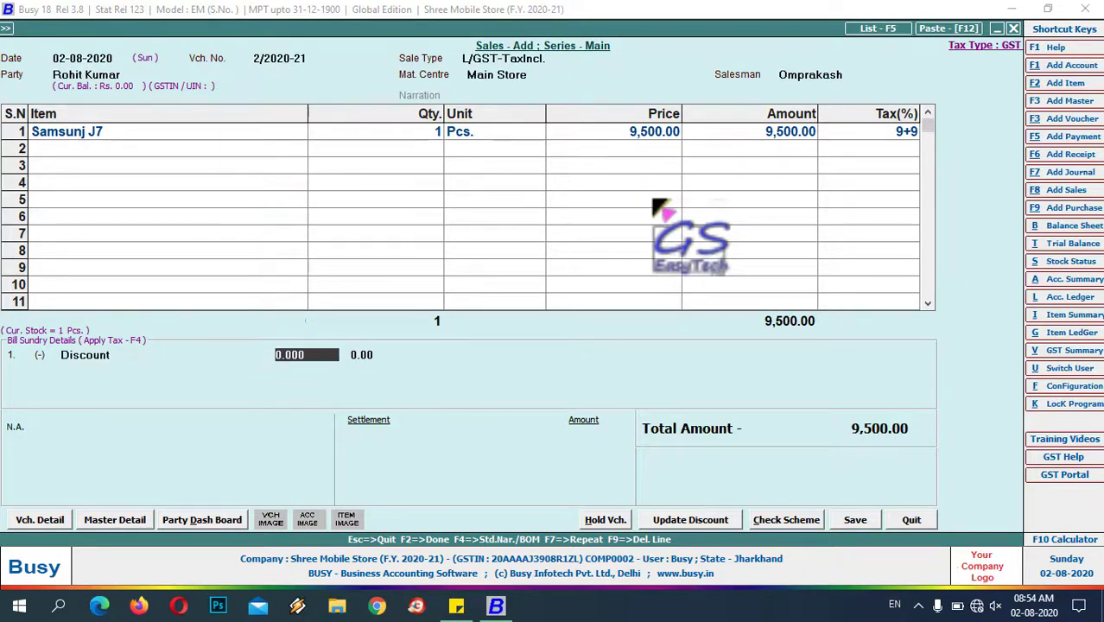
key(Return)
key(Tab)
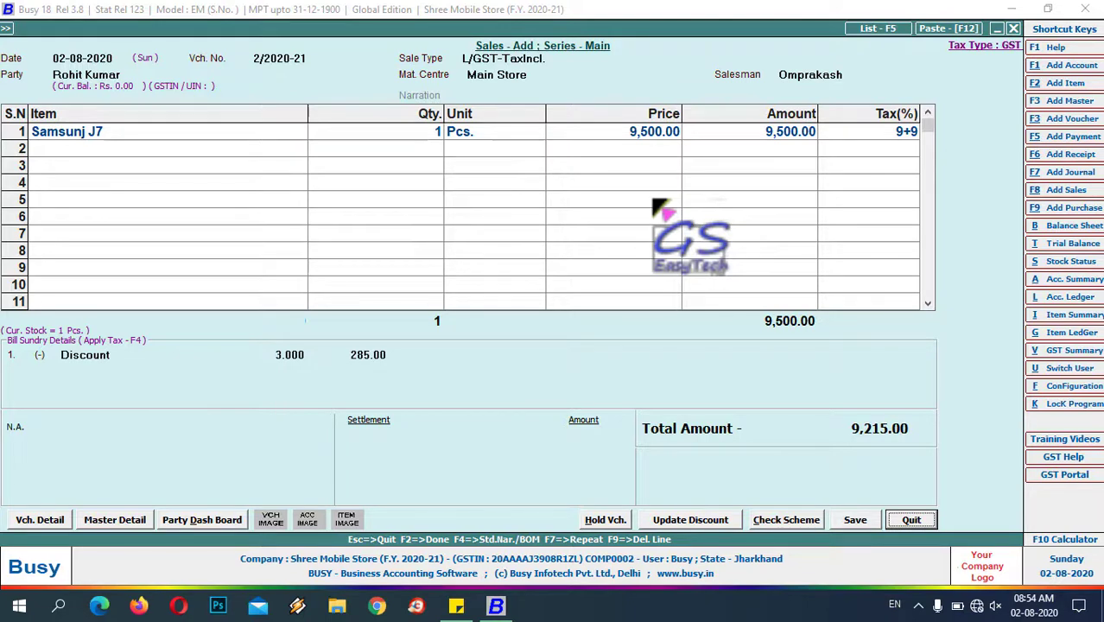
- Save the sale and settle the full 9,215 in cash
key(shift+Tab)
key(Return)
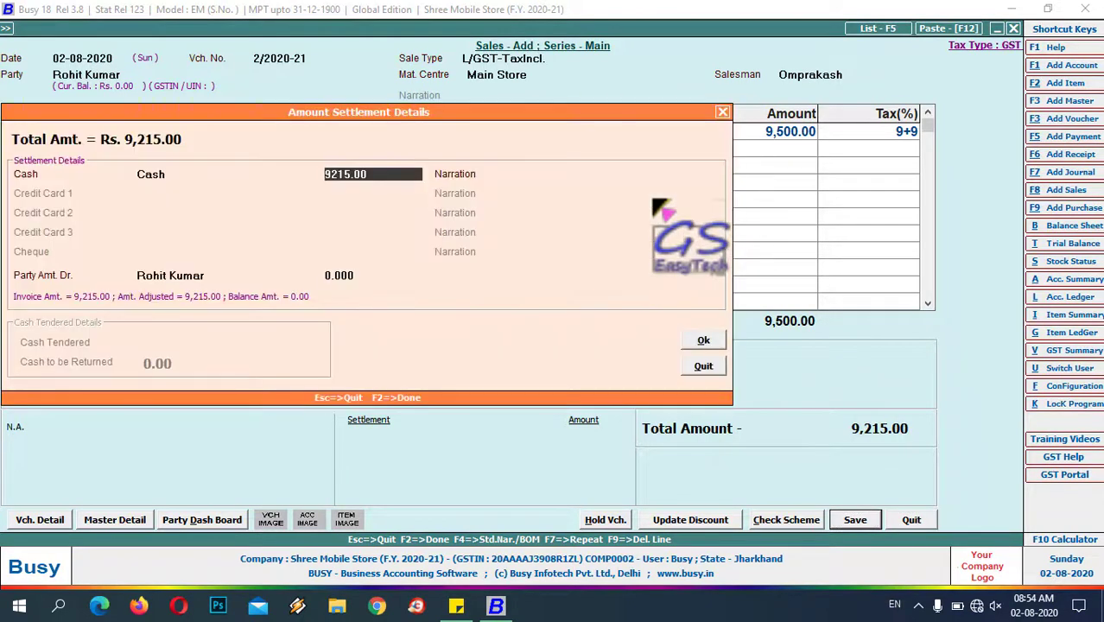
key(Return)
key(Return)
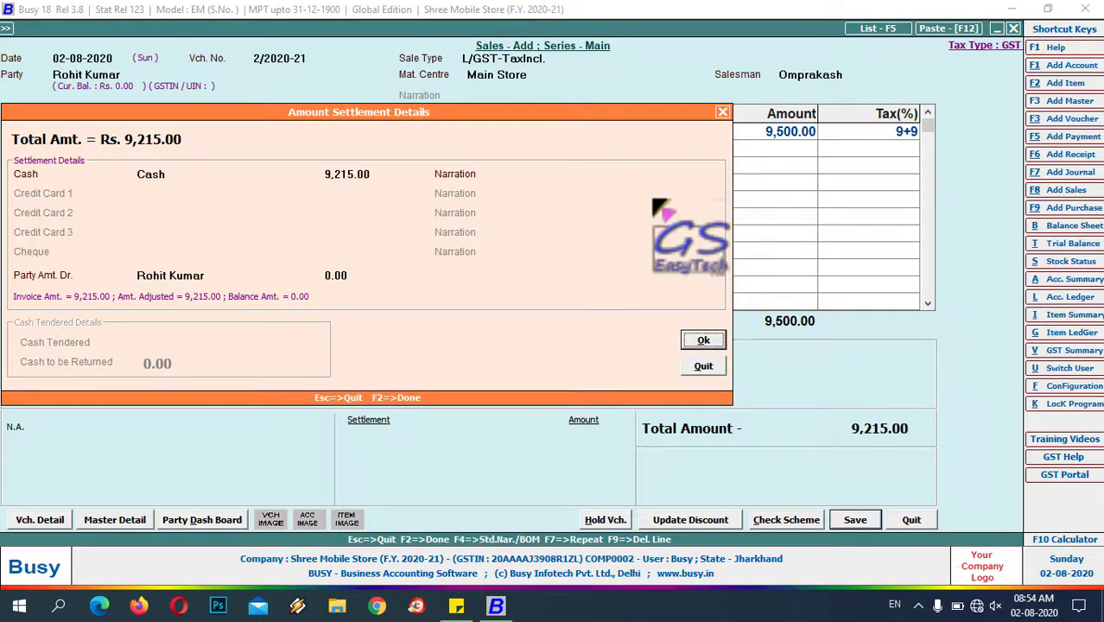
key(Return)
- Give the salesman a 5% commission and agree to print the invoice
key(Return)
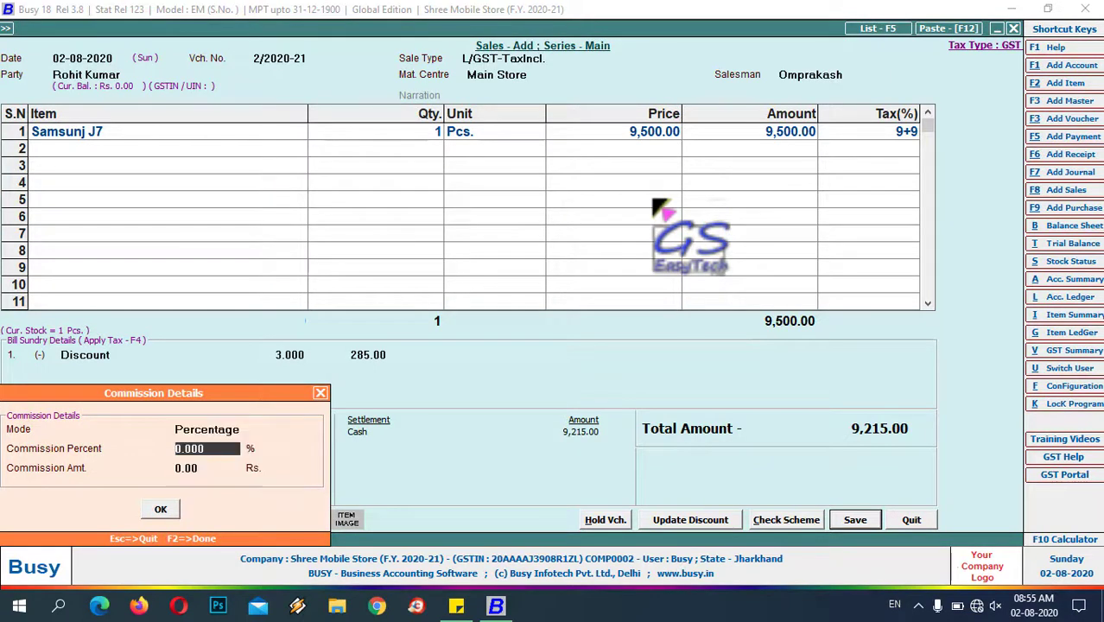
text(5)
key(Return)
key(Return)
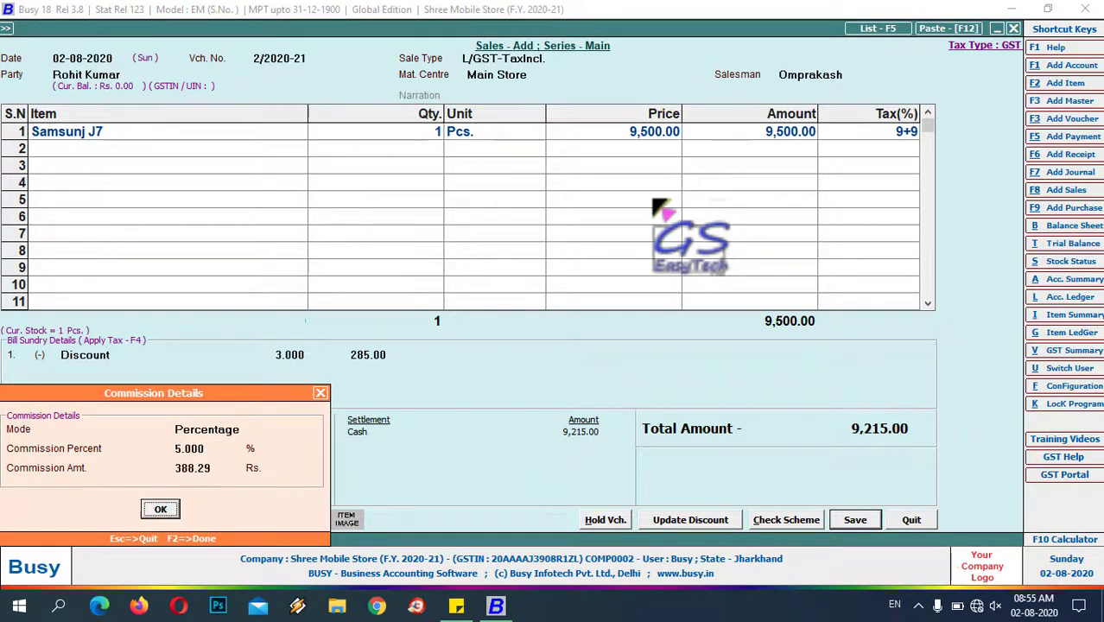
key(Return)
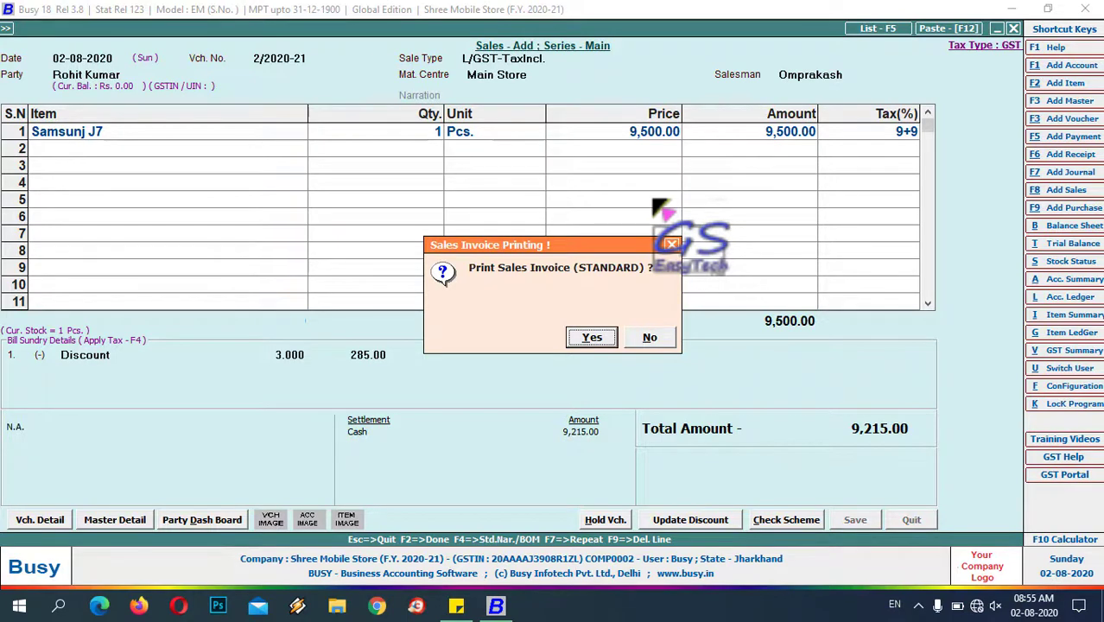
key(Return)
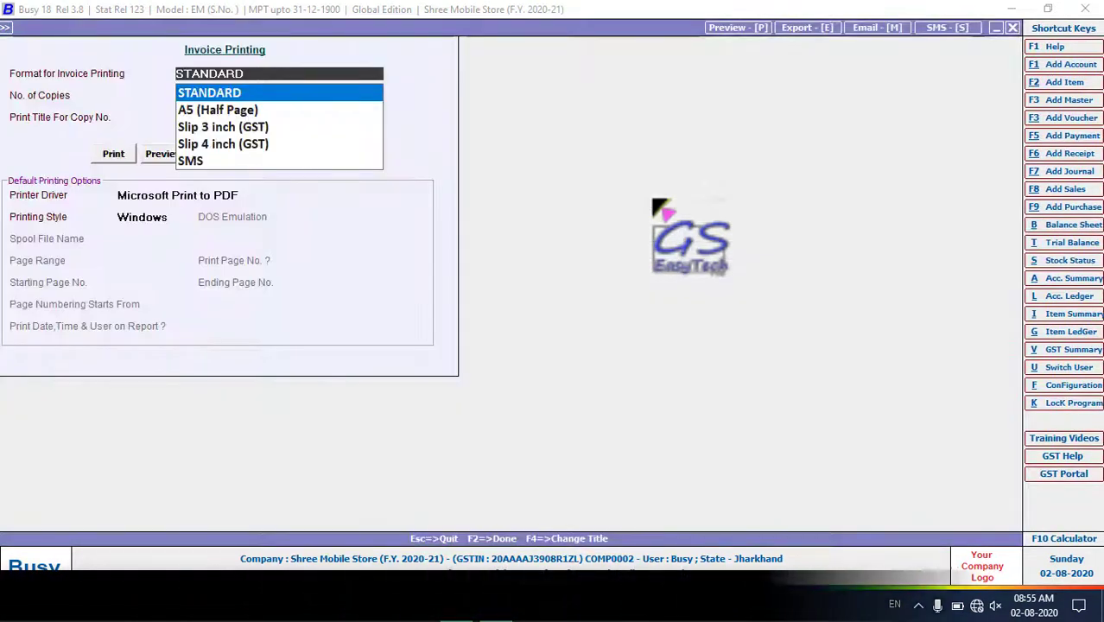
- Preview the standard-format invoice, then close the sales entry screen
click(158, 154)
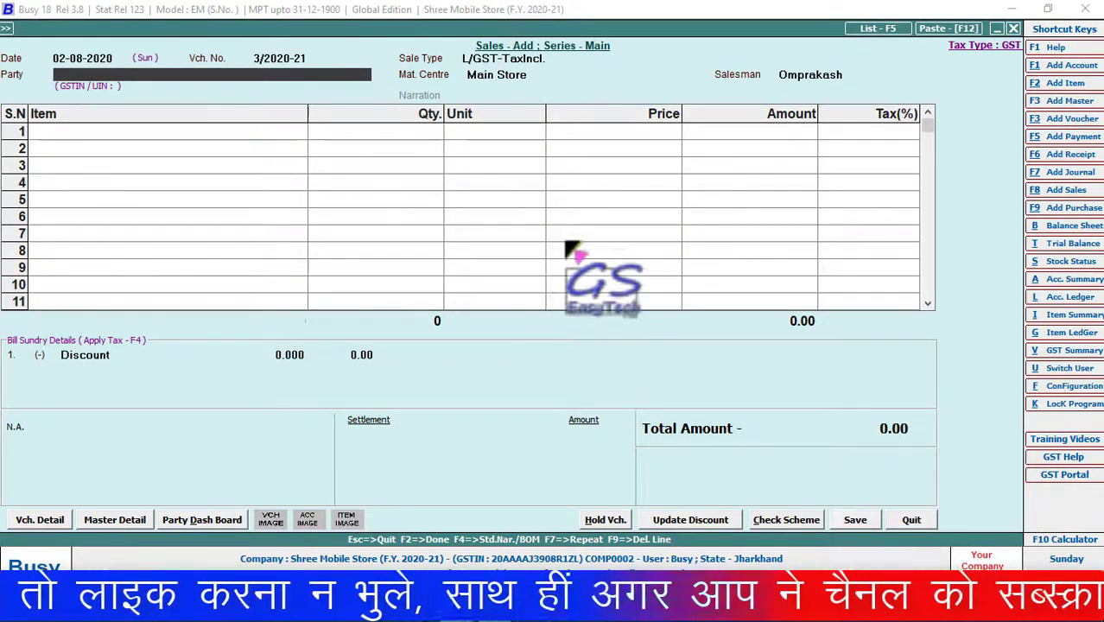
key(Escape)
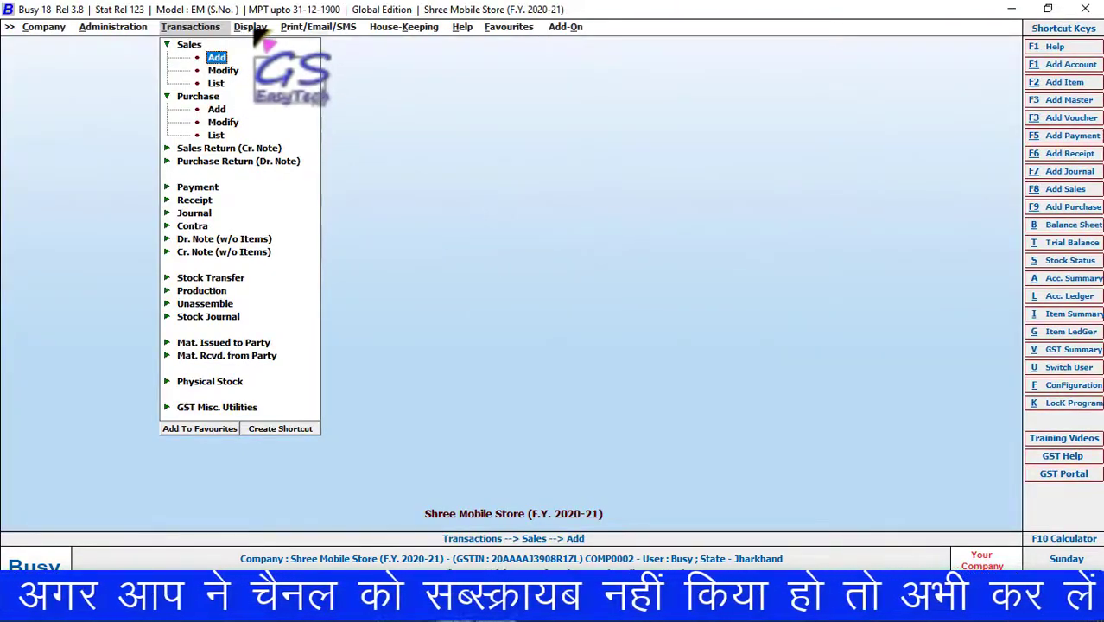
- Open the Item Serial No. History report for the single item Samsunj J7
key(Right)
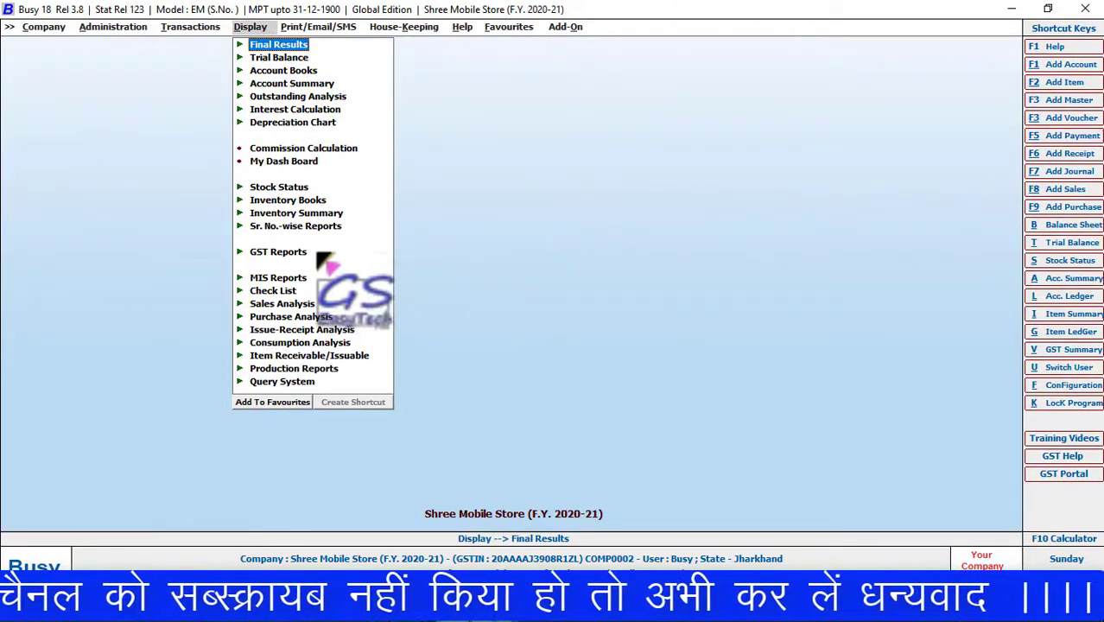
click(239, 227)
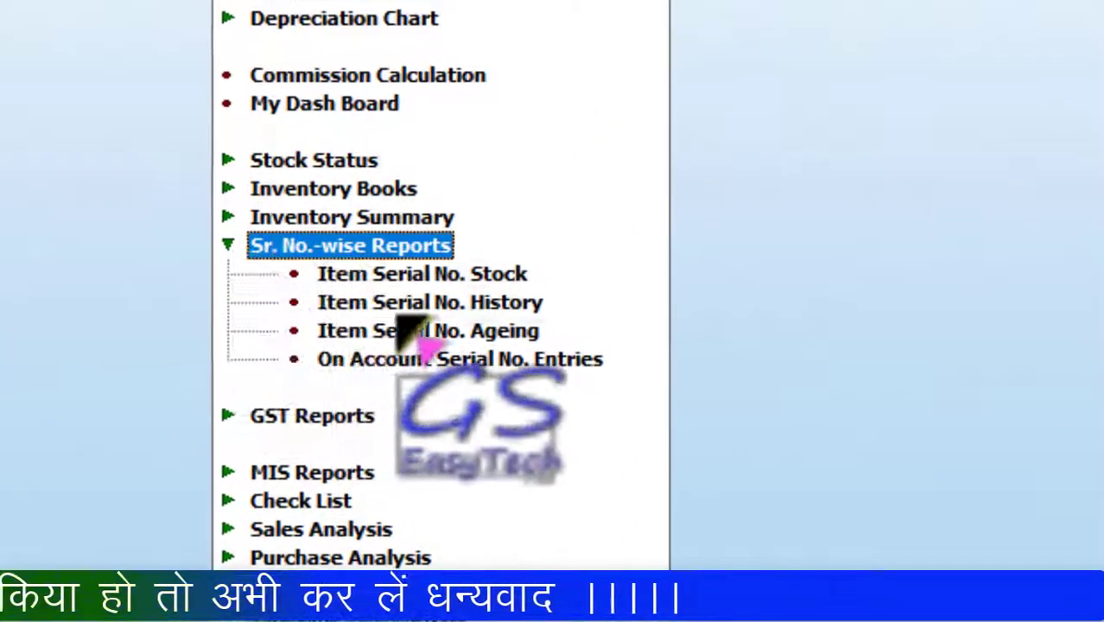
click(421, 304)
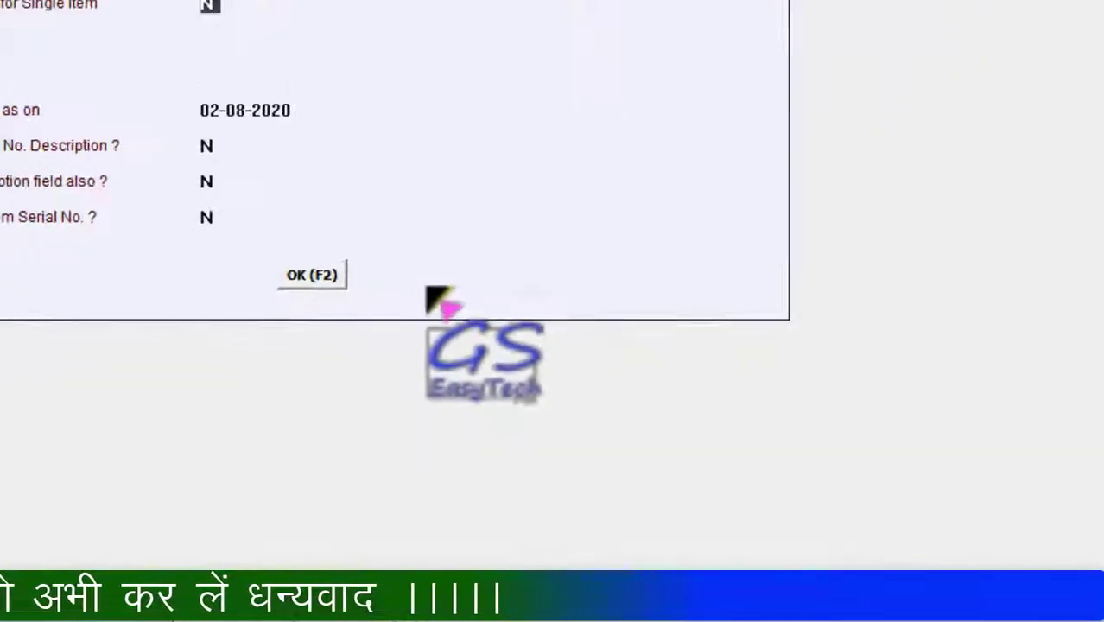
text(Y)
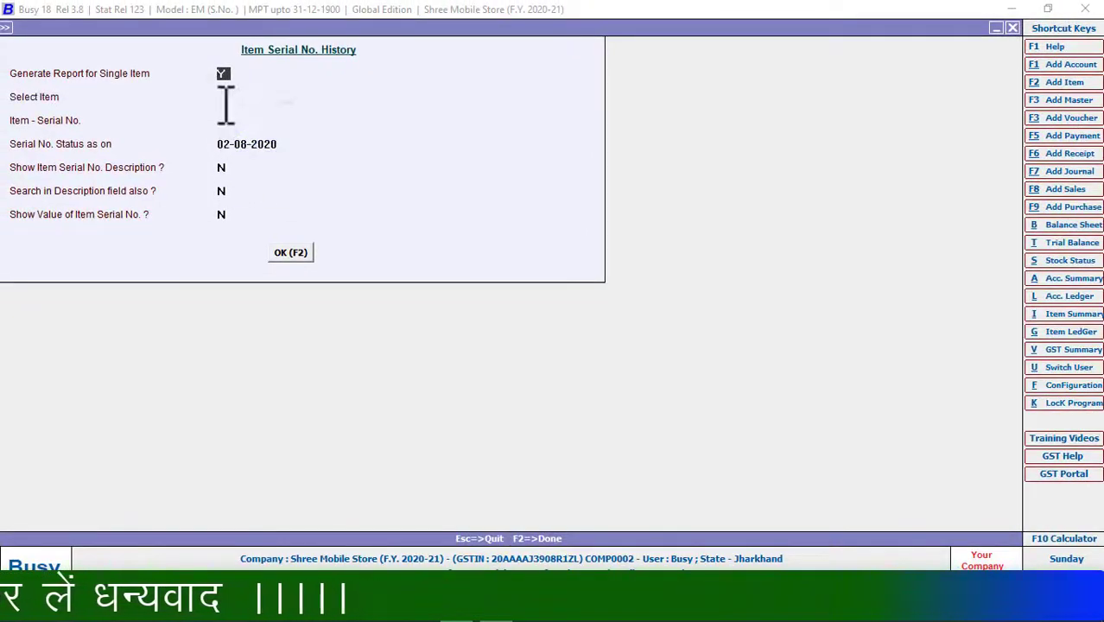
key(Return)
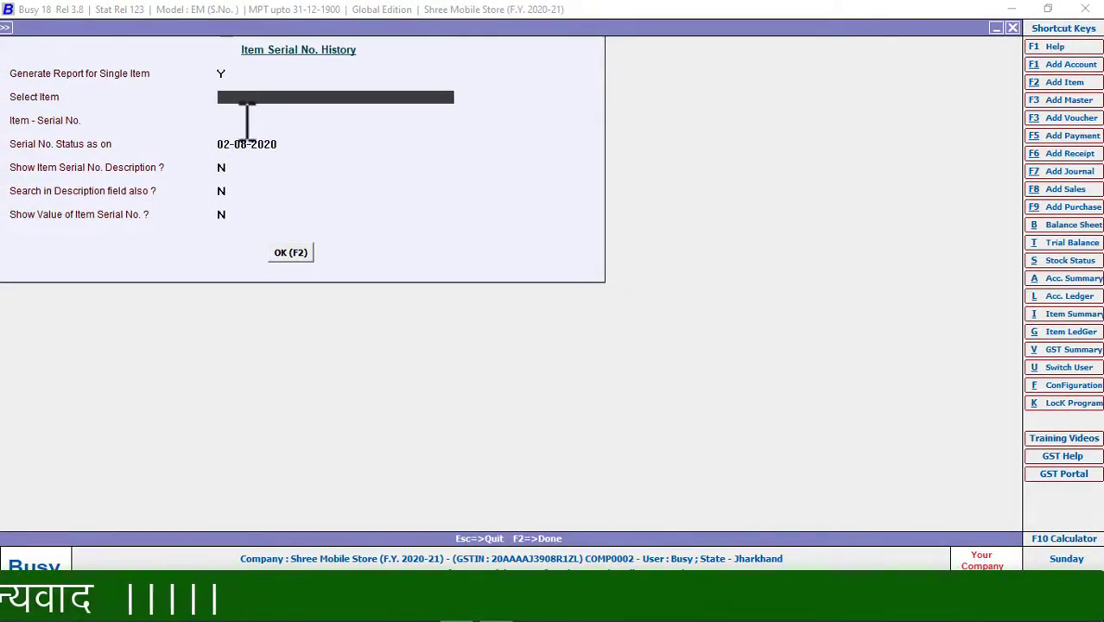
key(Return)
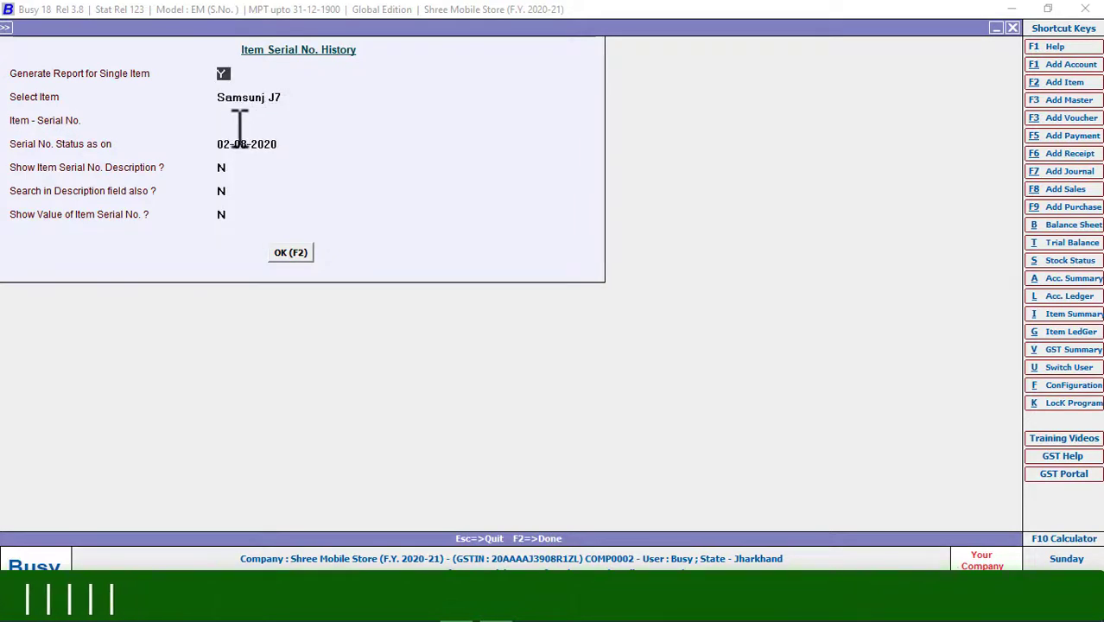
- Trace serial 01 as of 01-04-2020 and open its source purchase voucher
text(01)
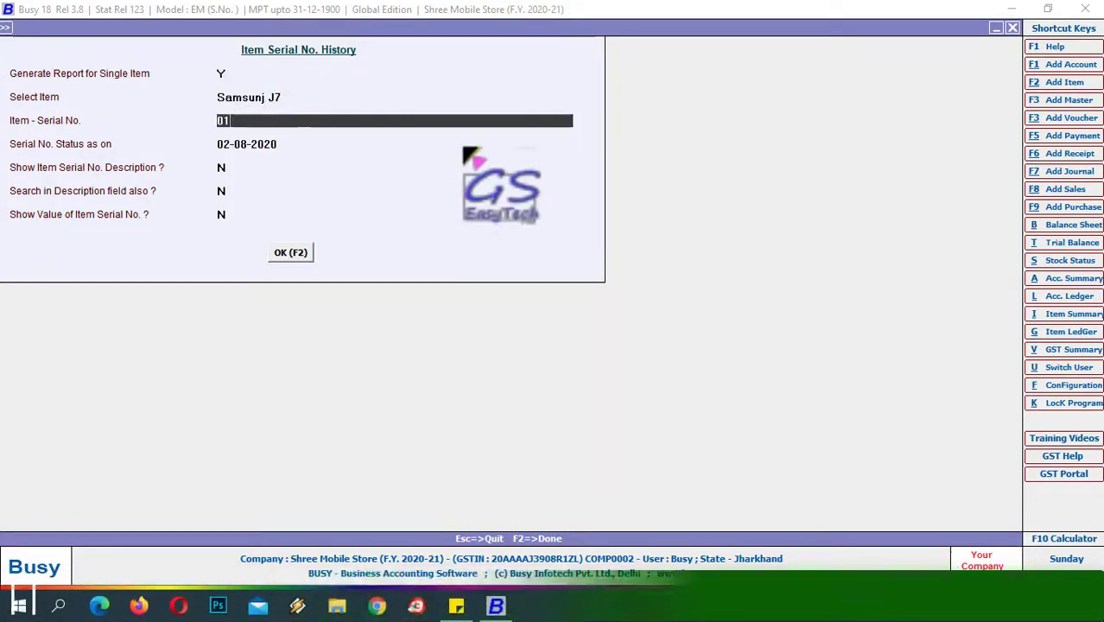
key(Return)
key(Return)
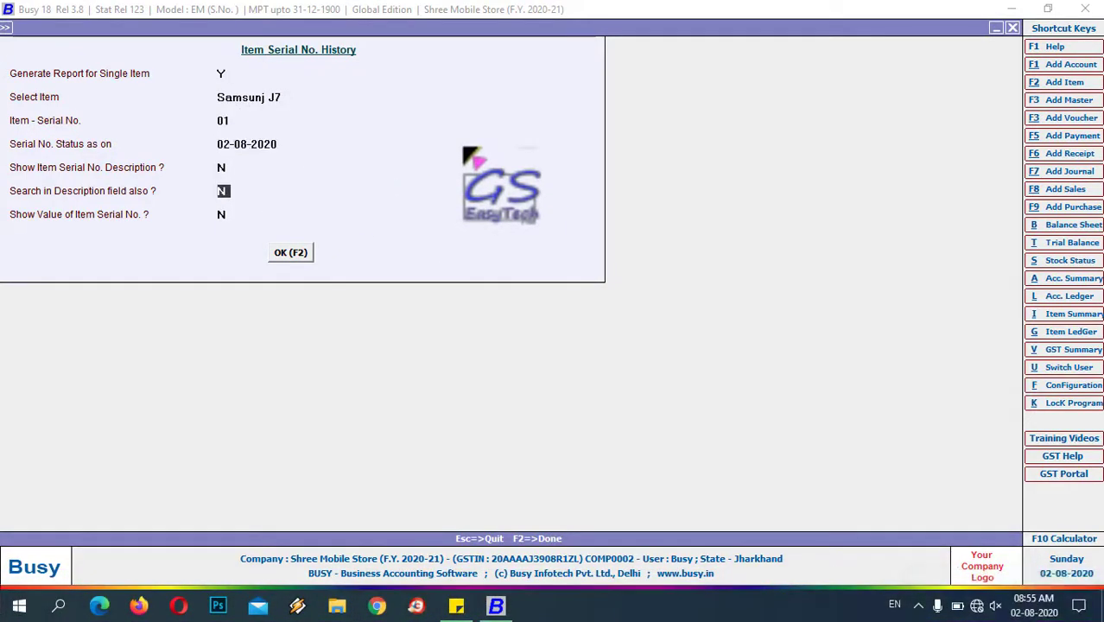
click(248, 147)
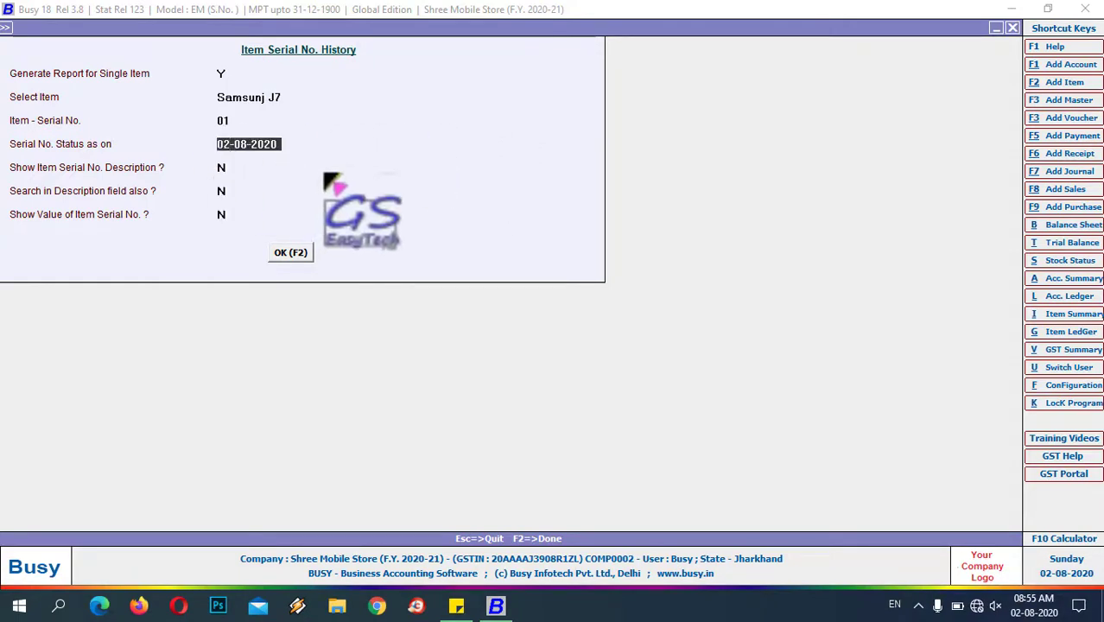
key(Up)
key(Return)
key(Return)
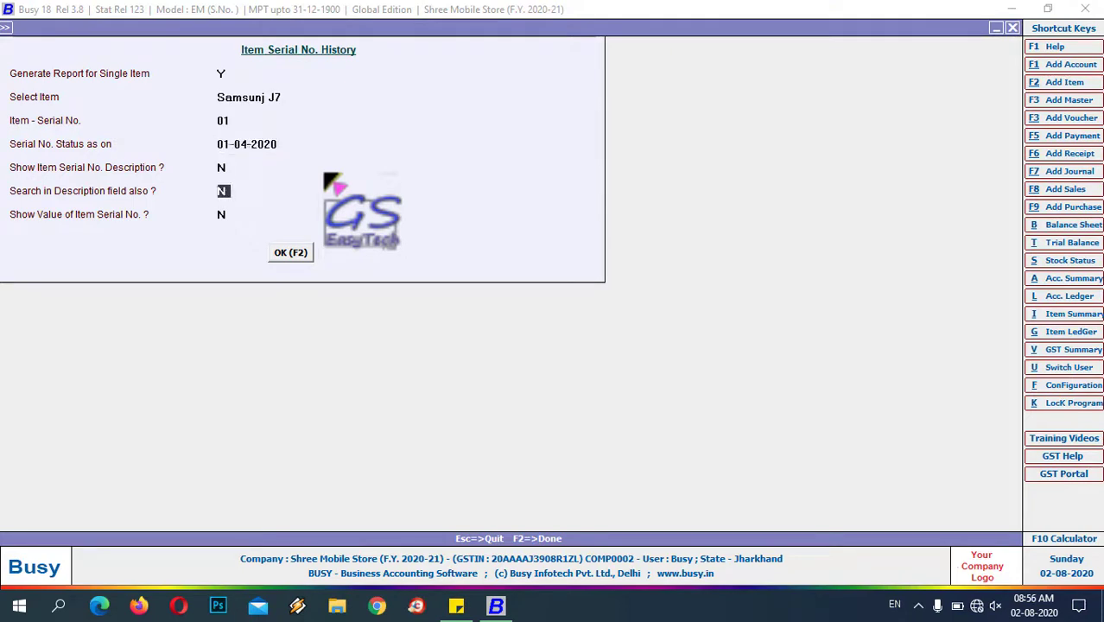
key(F2)
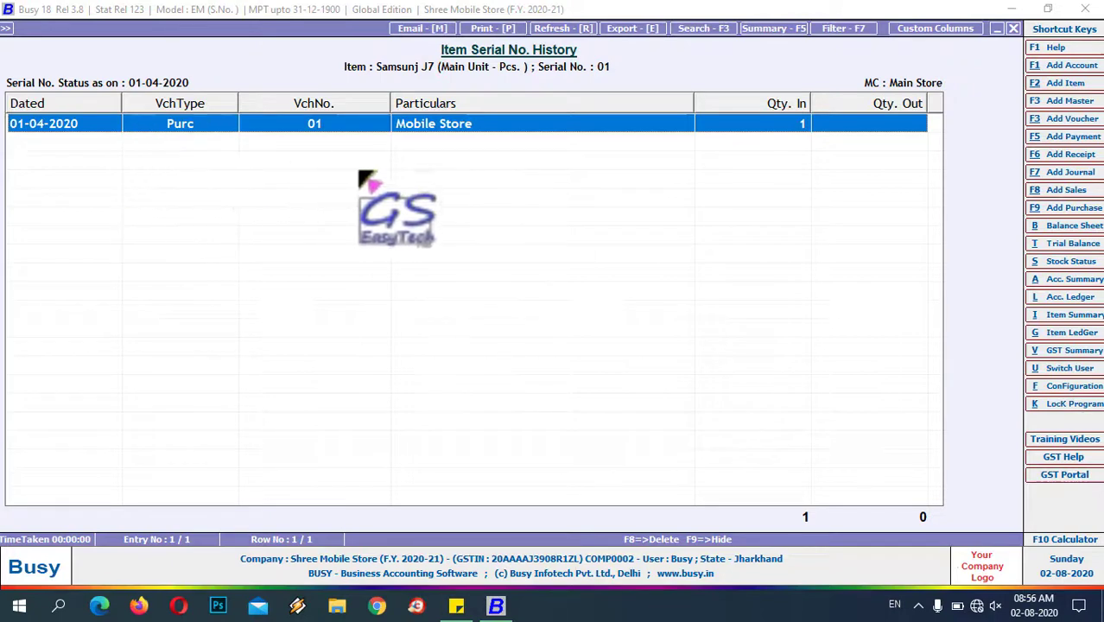
key(Return)
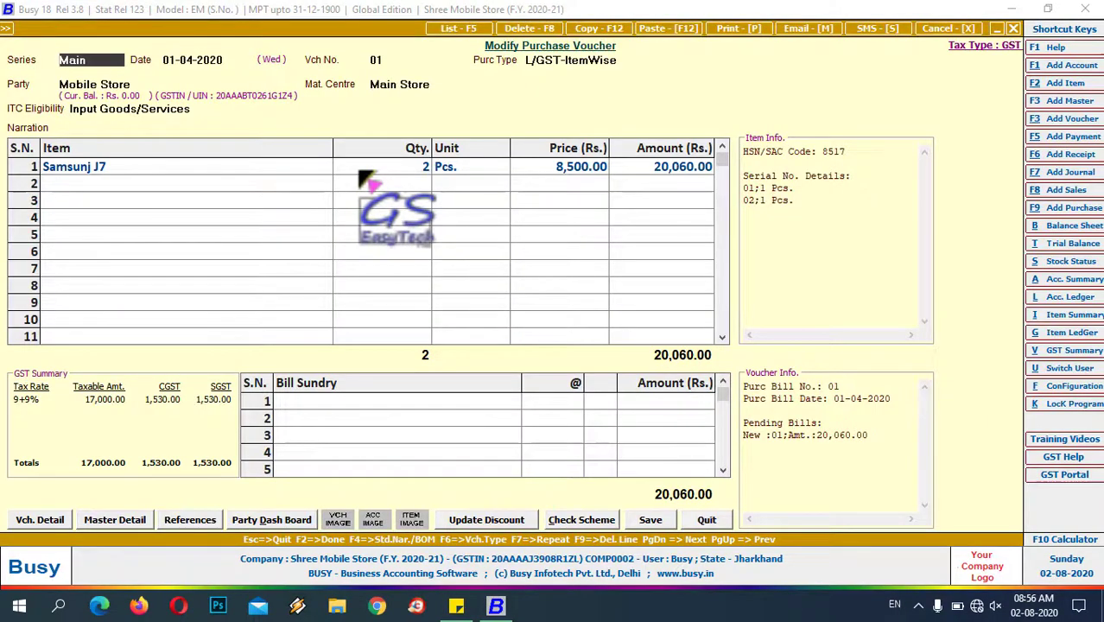
- Show the Item Serial No. Stock report for Samsunj J7 as of 01-04-2020
key(Escape)
key(Escape)
key(Escape)
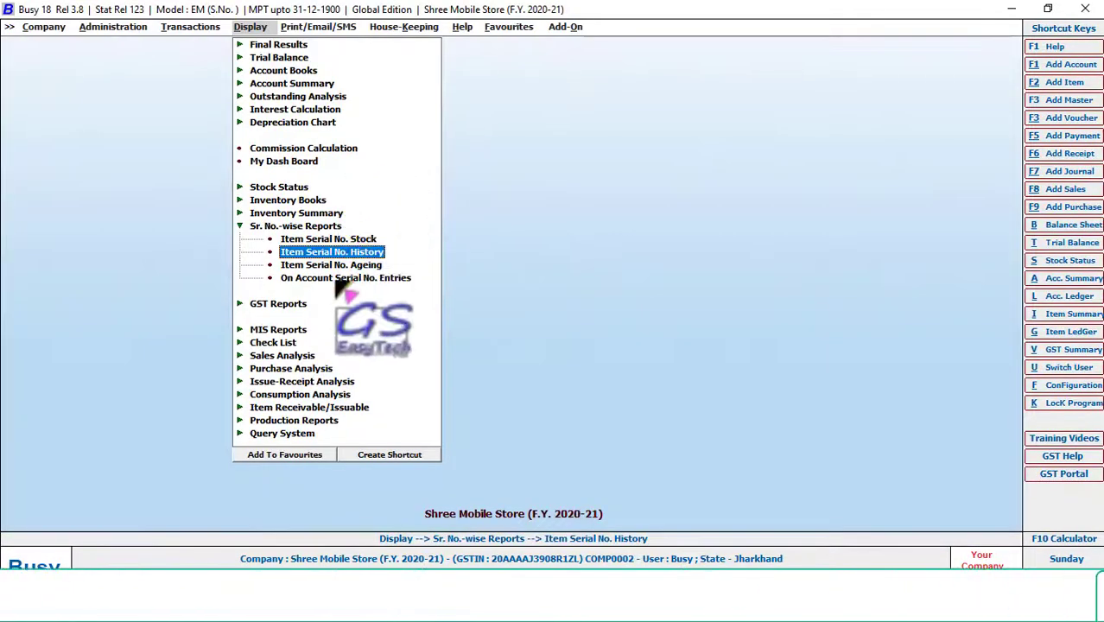
click(330, 239)
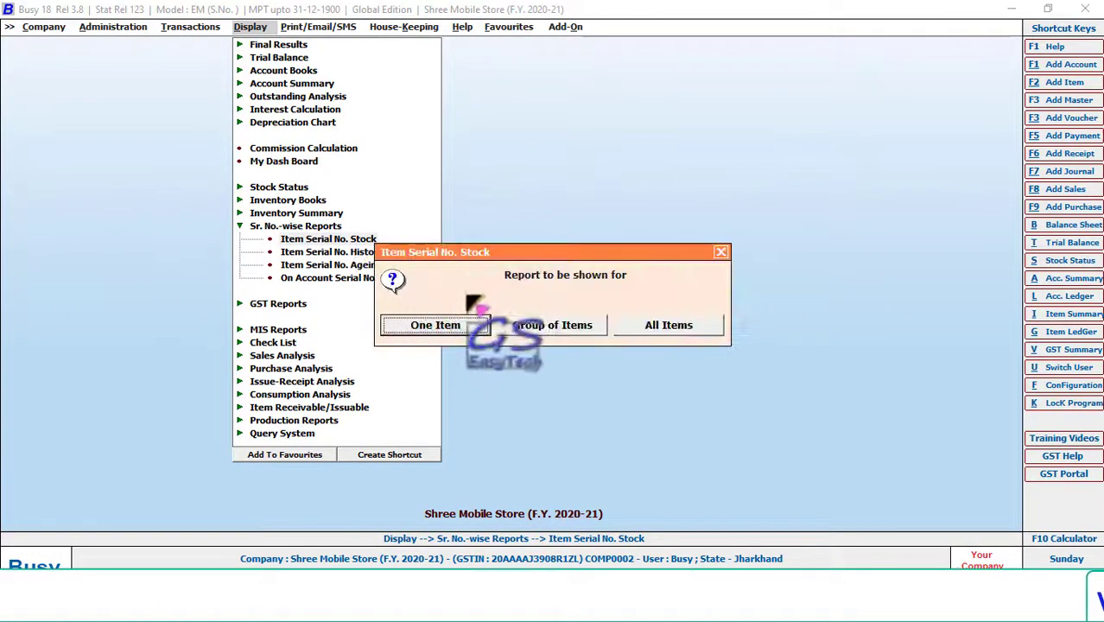
click(449, 326)
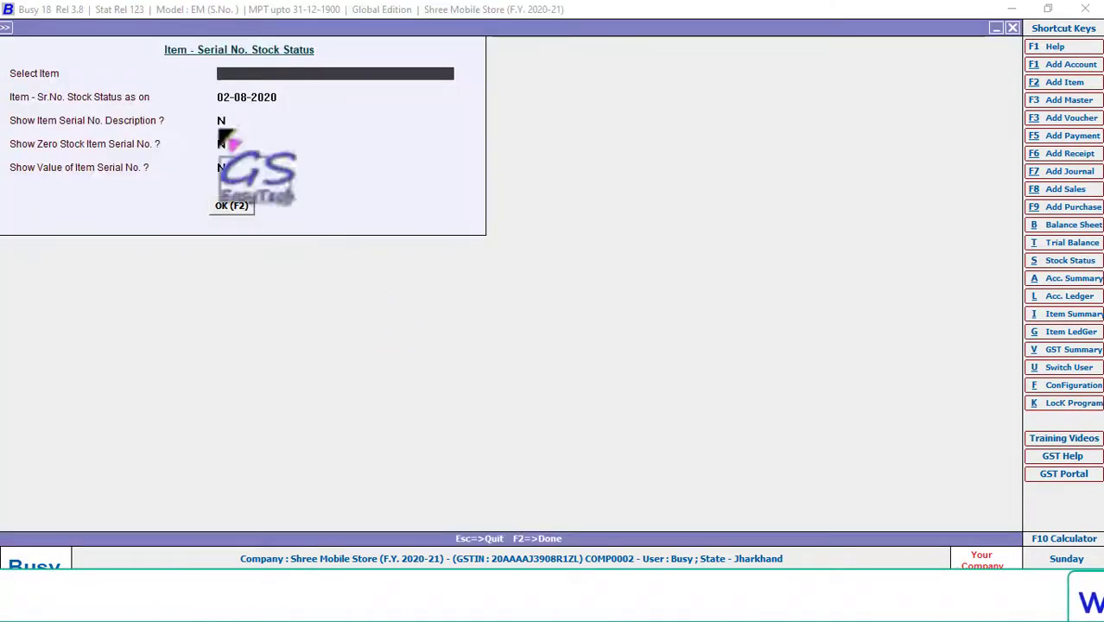
key(Return)
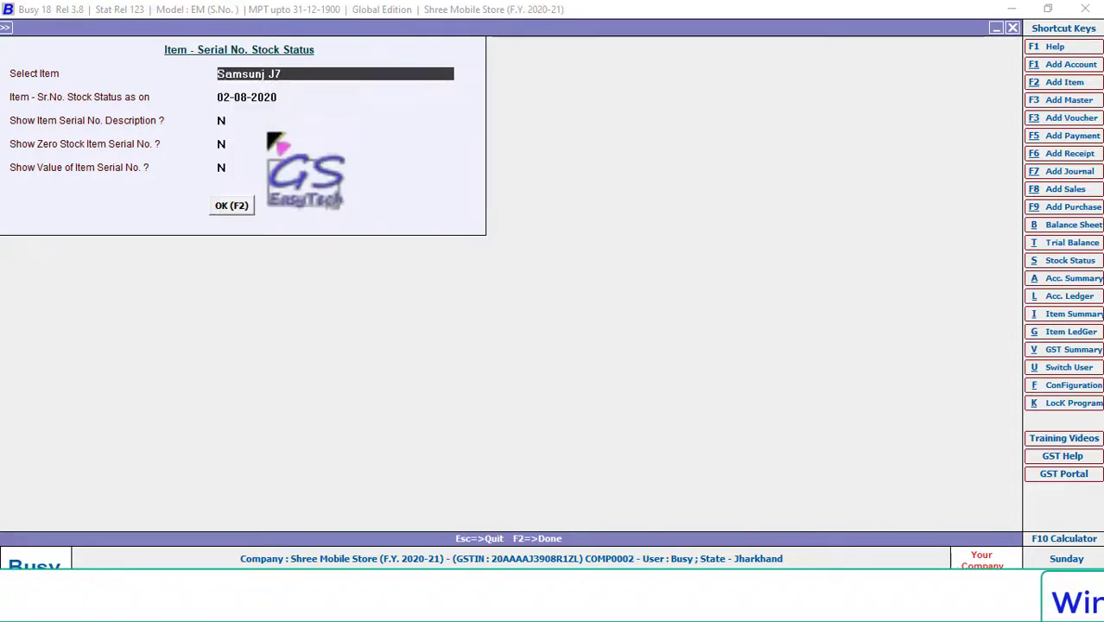
click(246, 209)
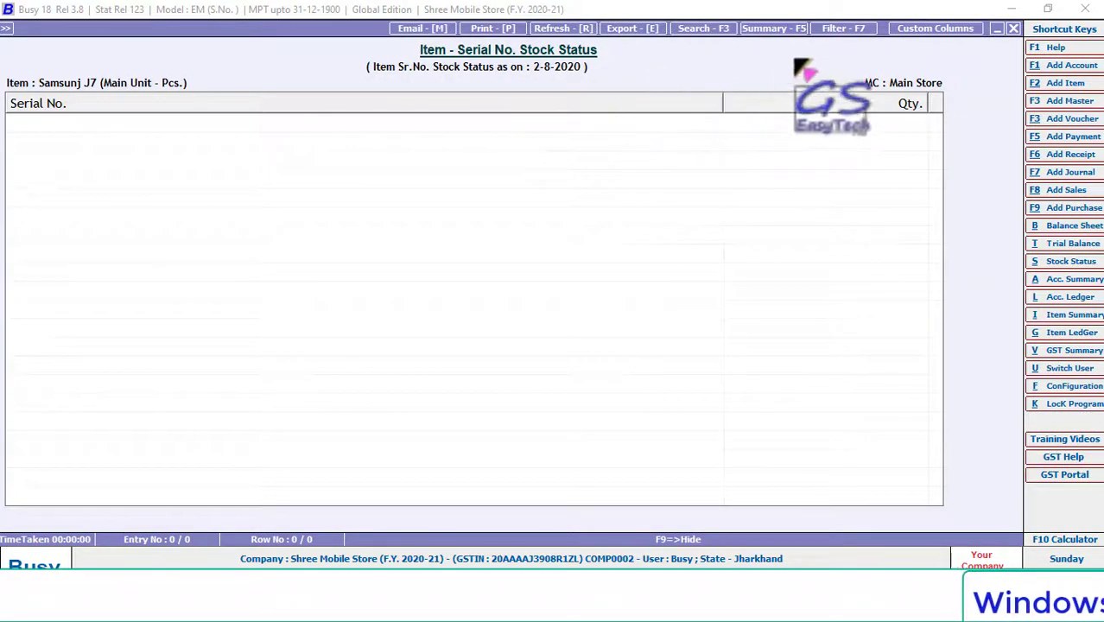
key(Escape)
click(249, 101)
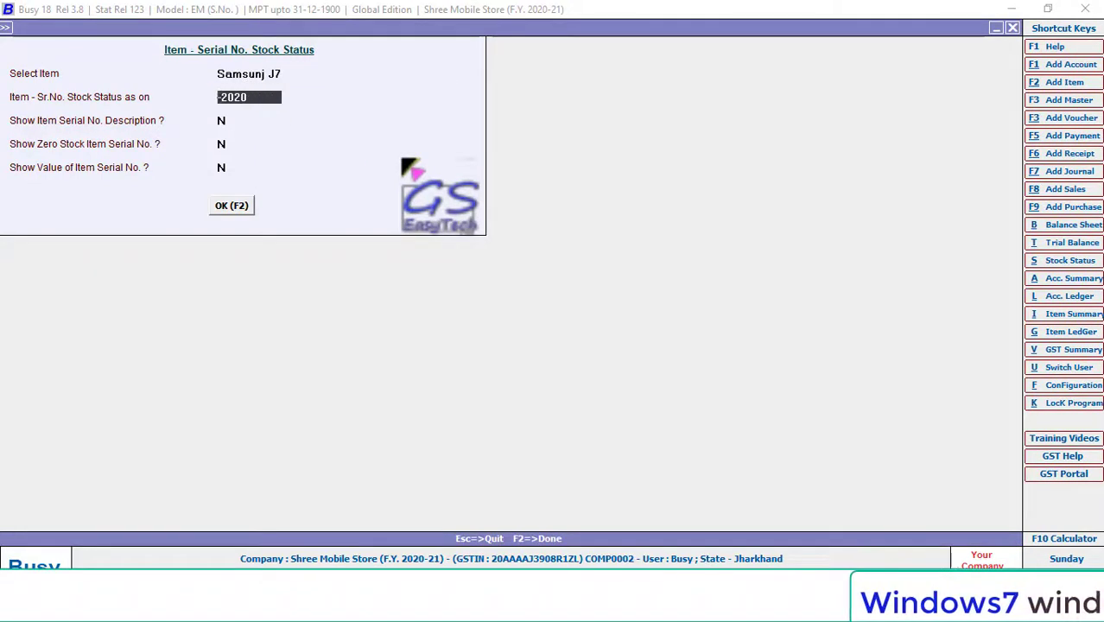
key(F2)
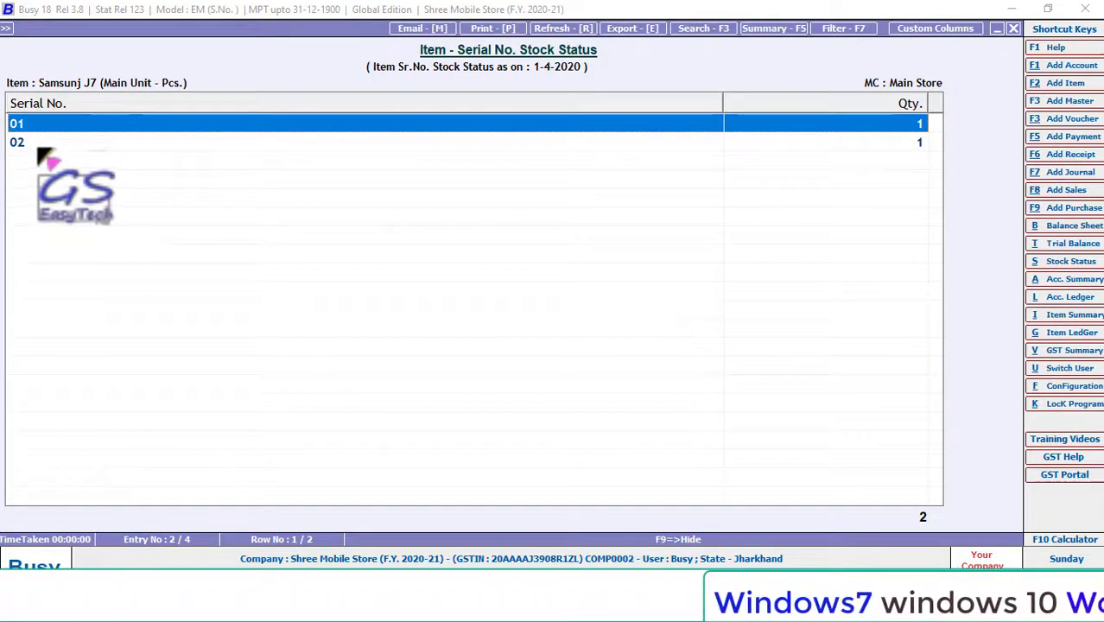
- View the histories of serials 01 and 02, then close the serial reports
key(Return)
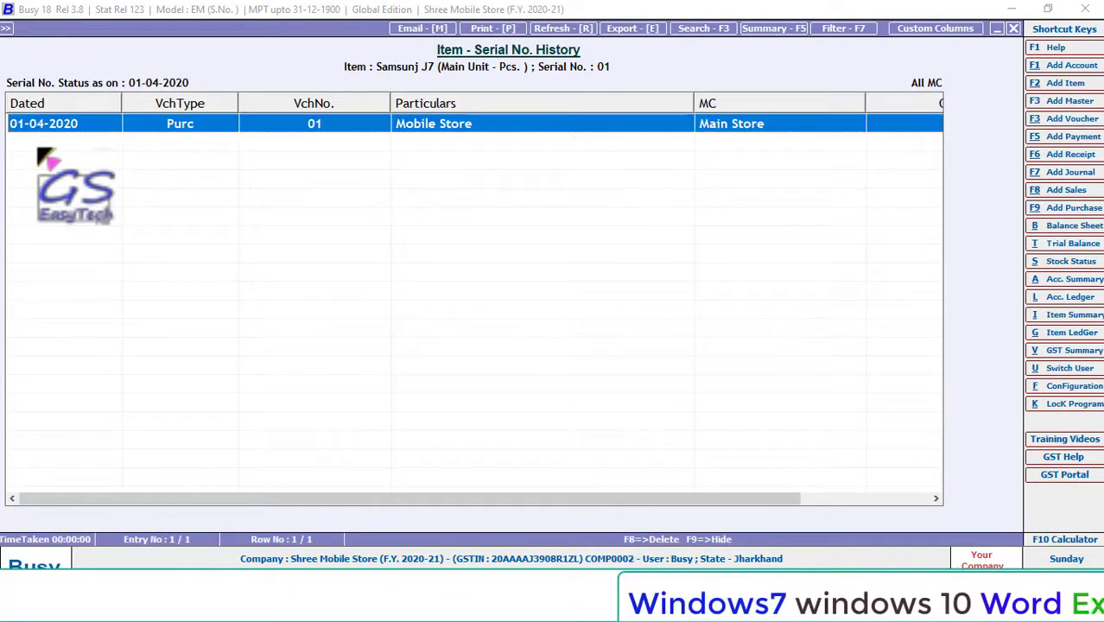
key(Escape)
key(Down)
key(Return)
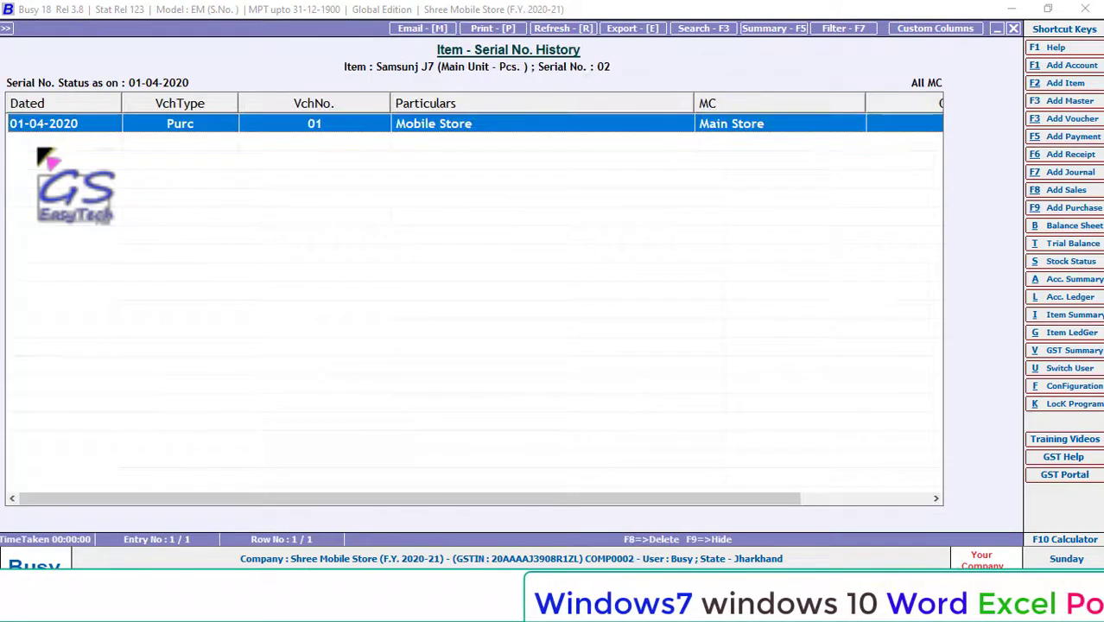
key(Escape)
key(Escape)
key(Escape)
key(Escape)
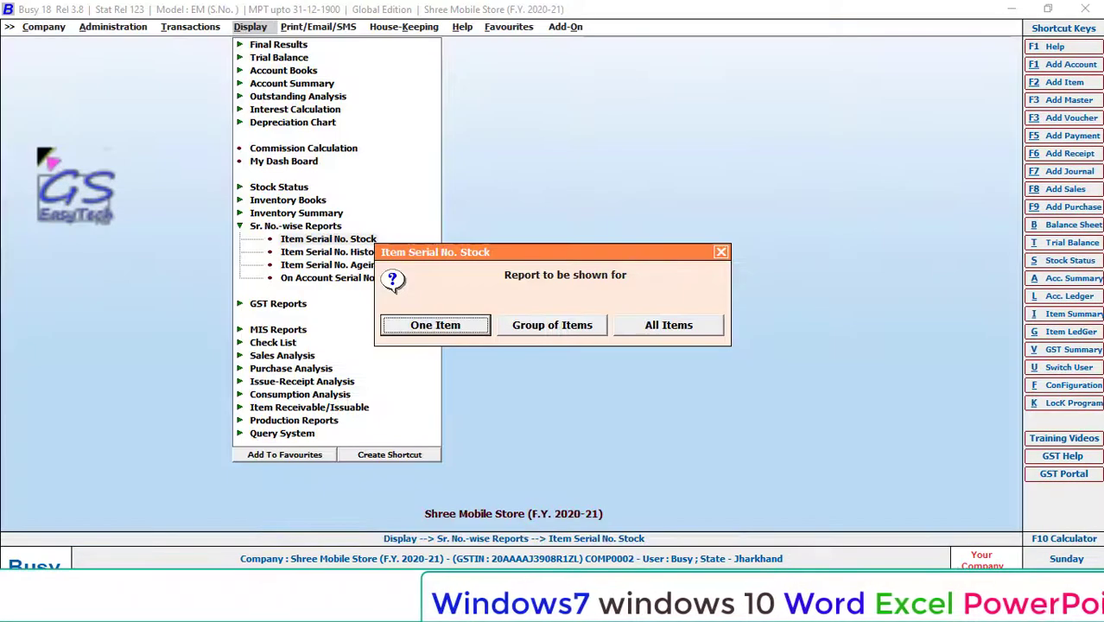
- Show the one-salesman commission report (786.00 on two sales), then close it
click(259, 148)
click(473, 329)
key(space)
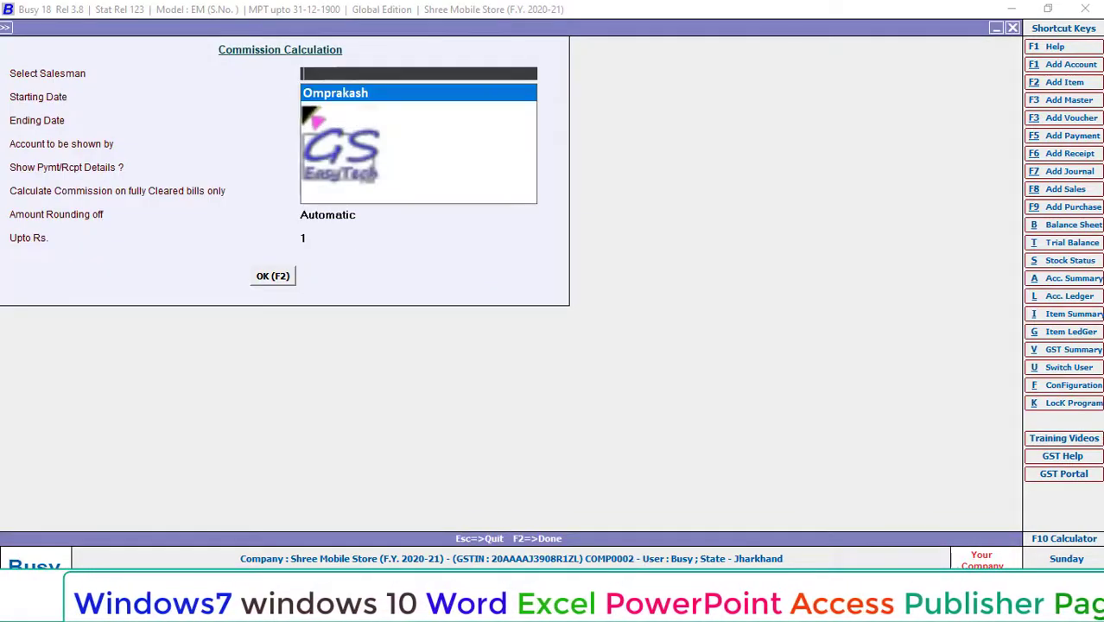
double_click(338, 92)
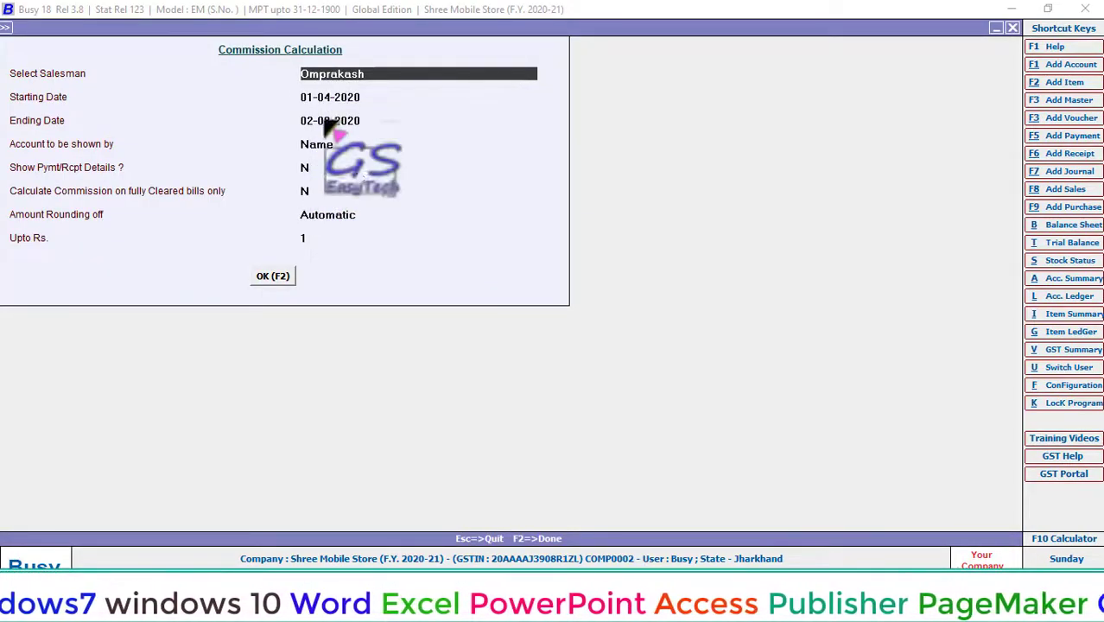
click(272, 277)
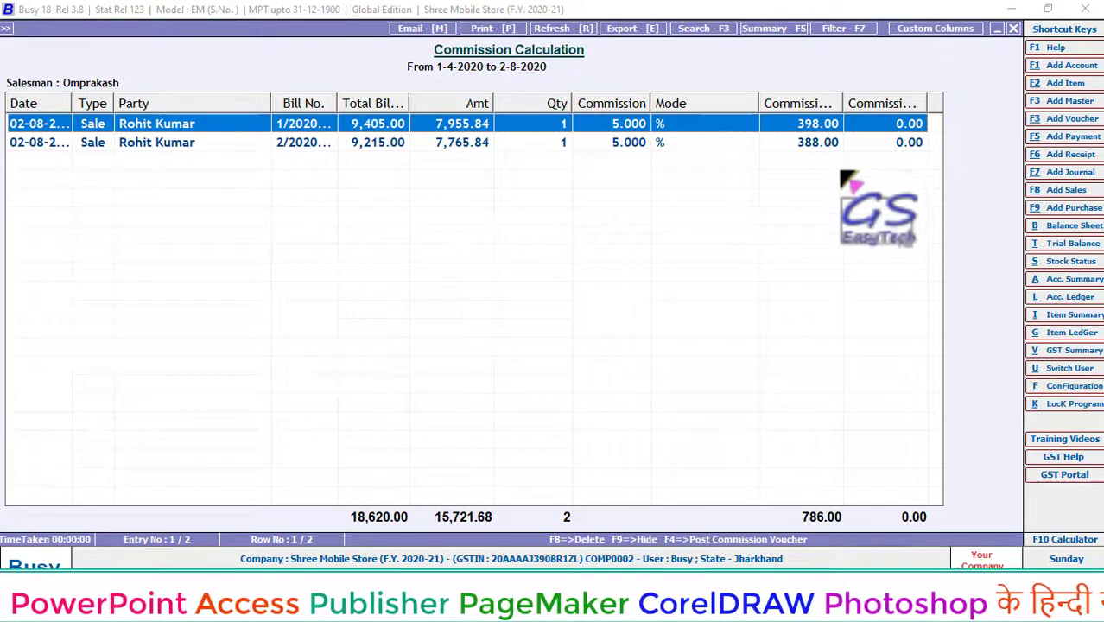
key(Escape)
key(Escape)
key(Escape)
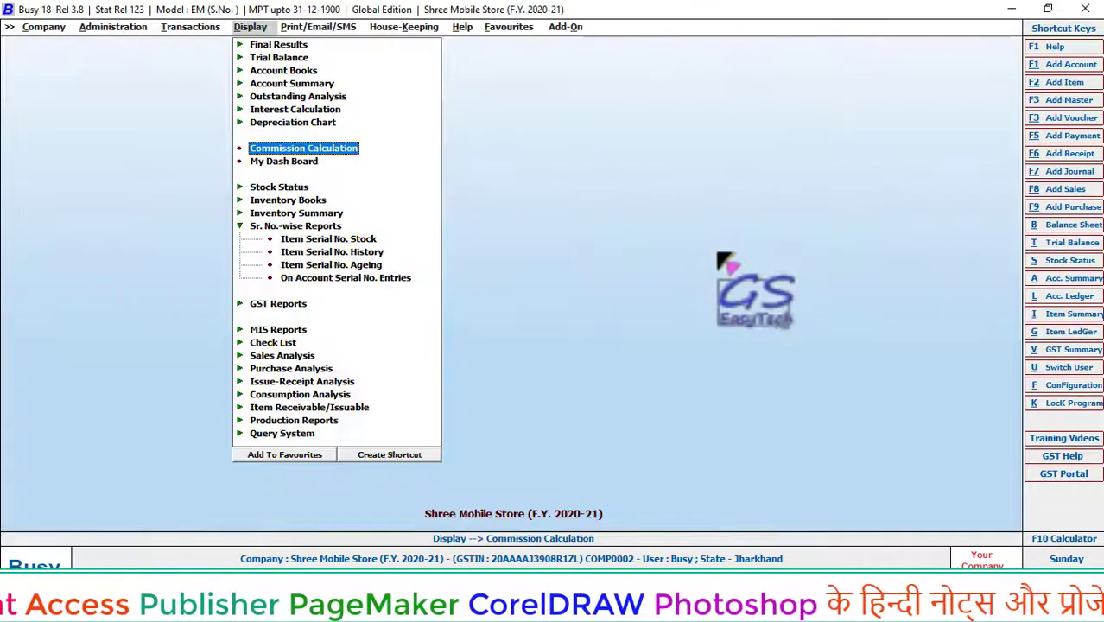
key(Escape)
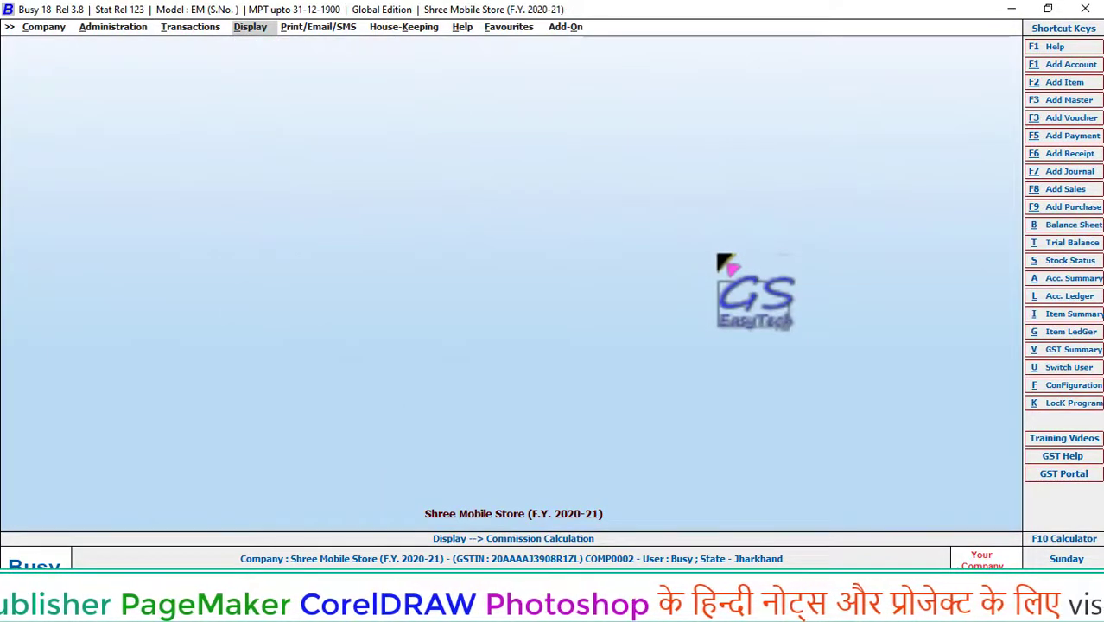